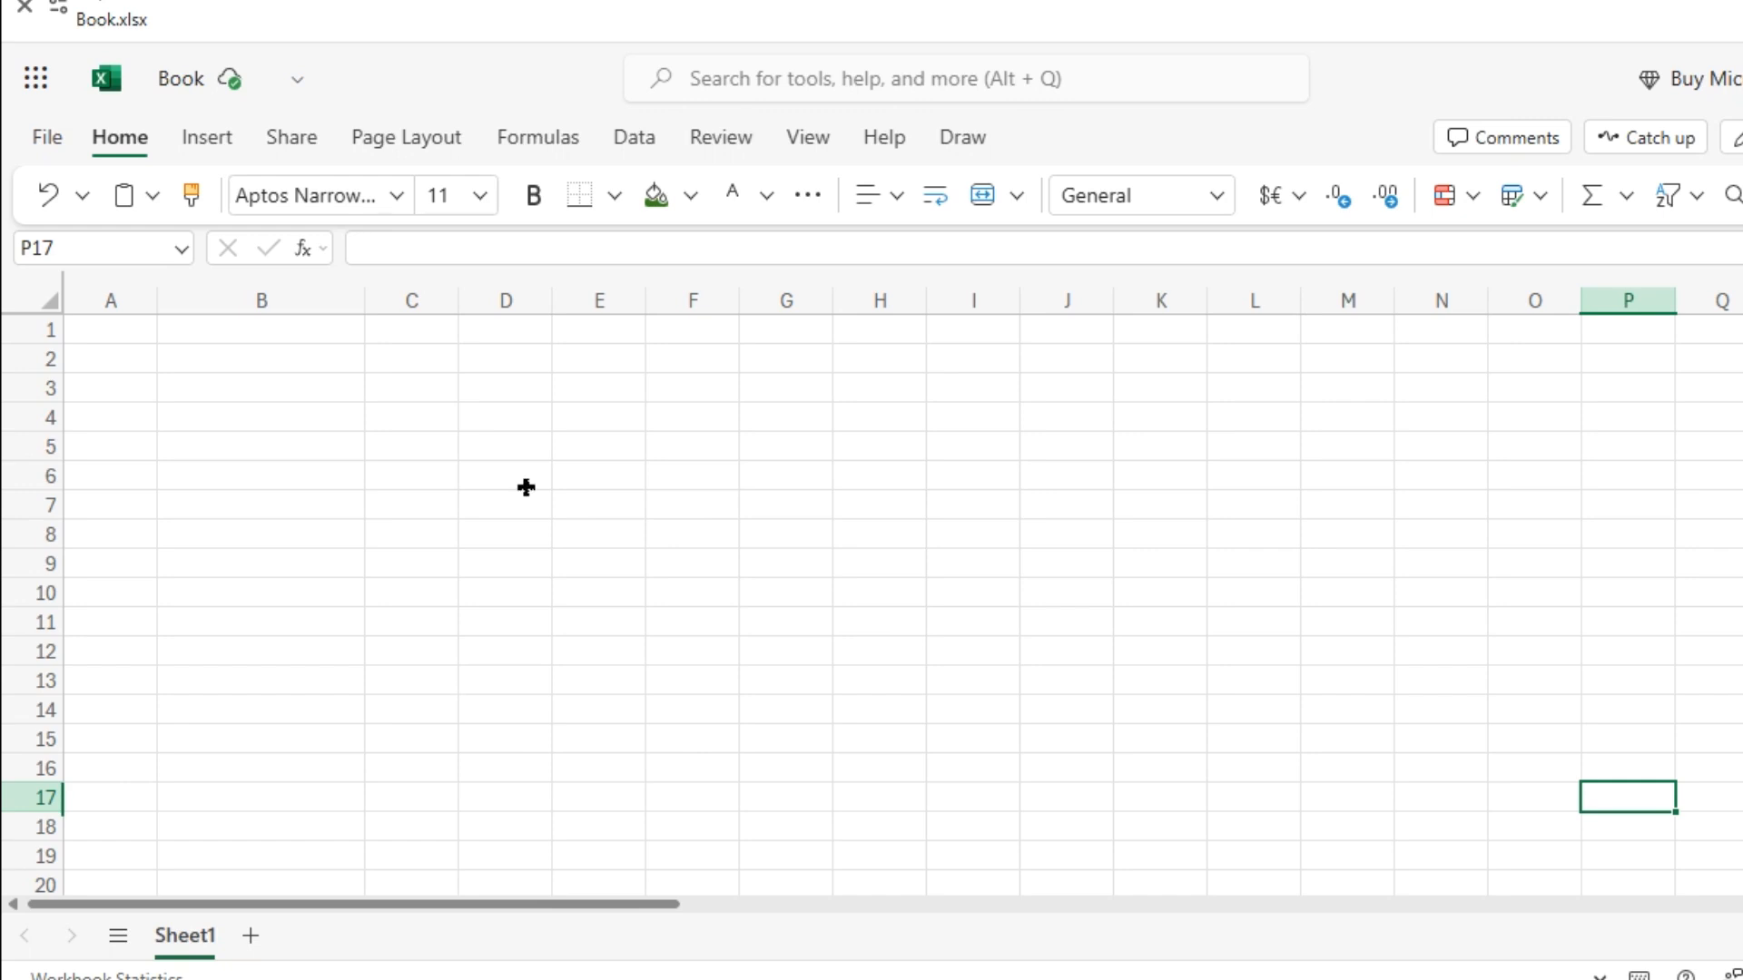
# Select cell B2 on the blank Sheet1 so column B returns to its default width.
pyautogui.click(284, 360)
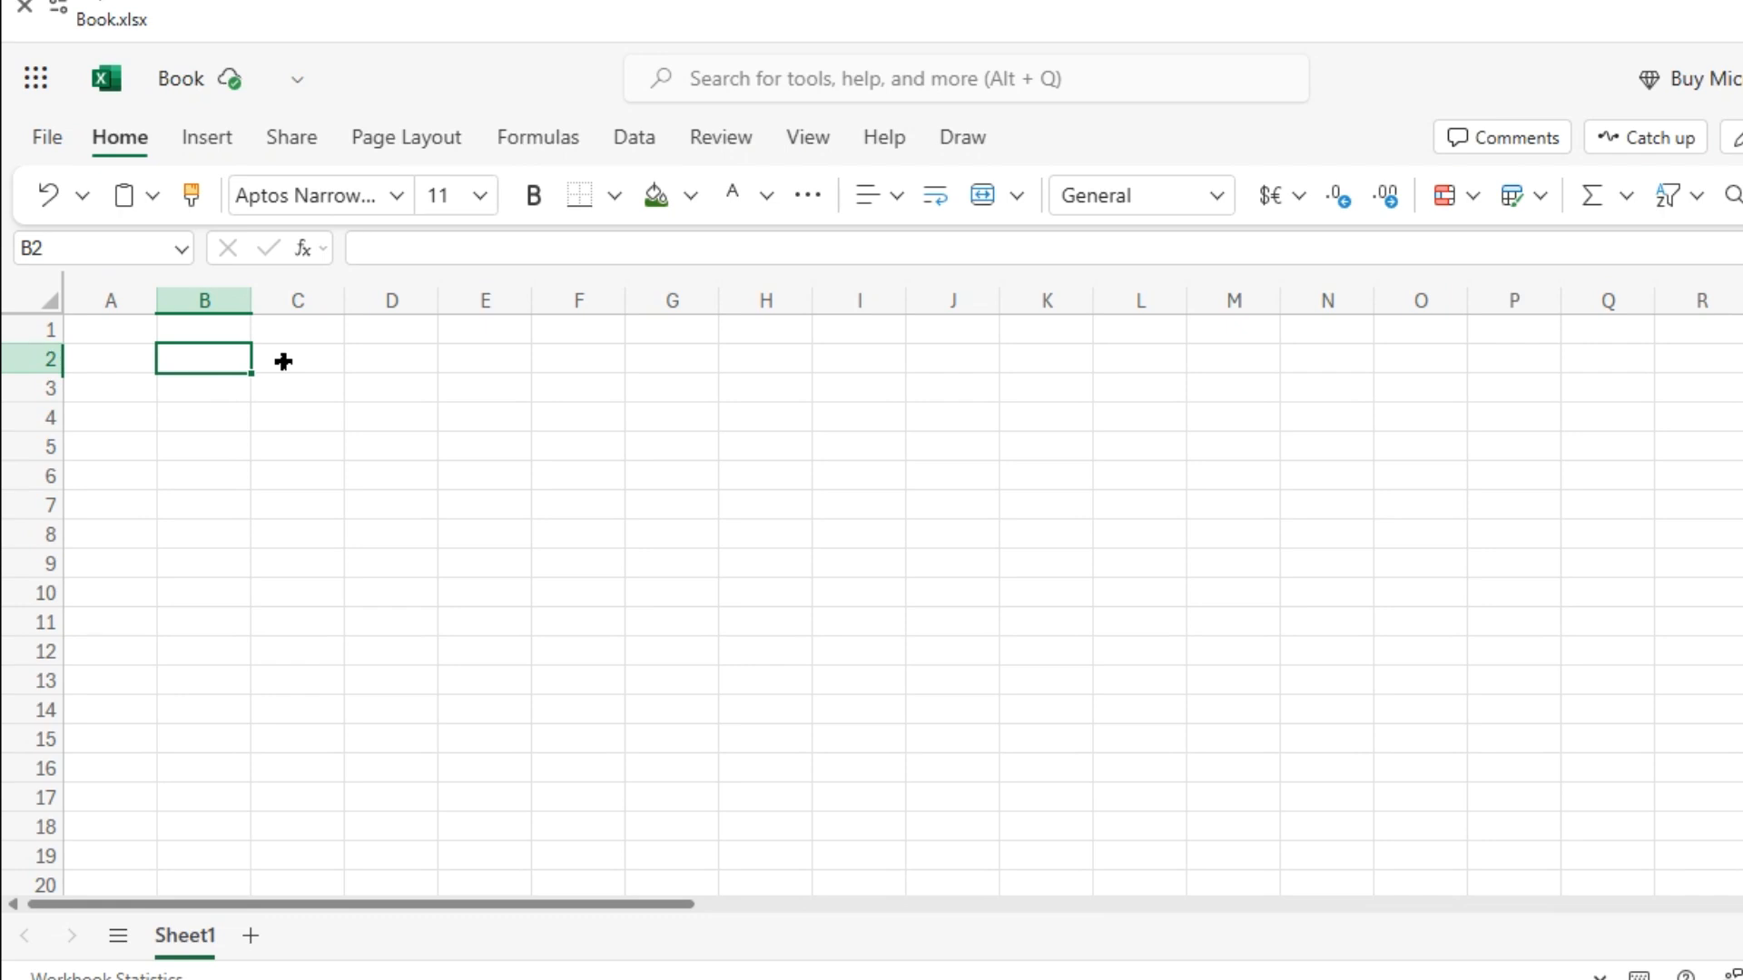
# Widen columns B through E.
pyautogui.click(205, 299)
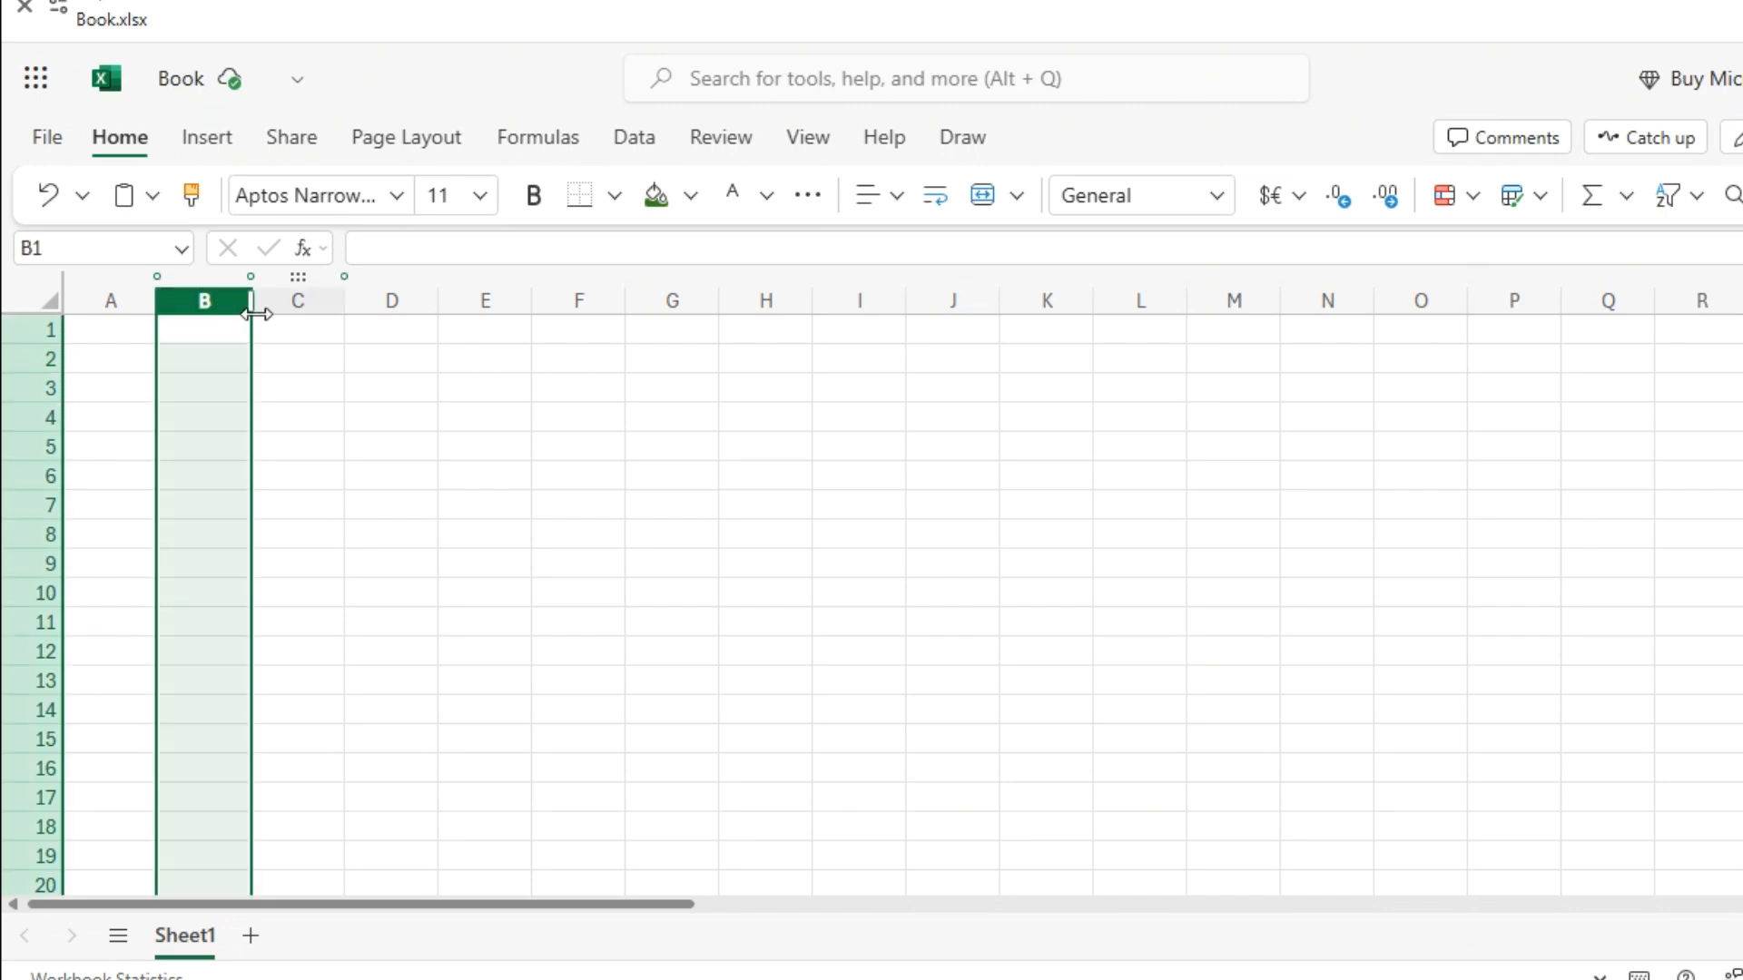
pyautogui.moveTo(244, 313); pyautogui.dragTo(356, 300)
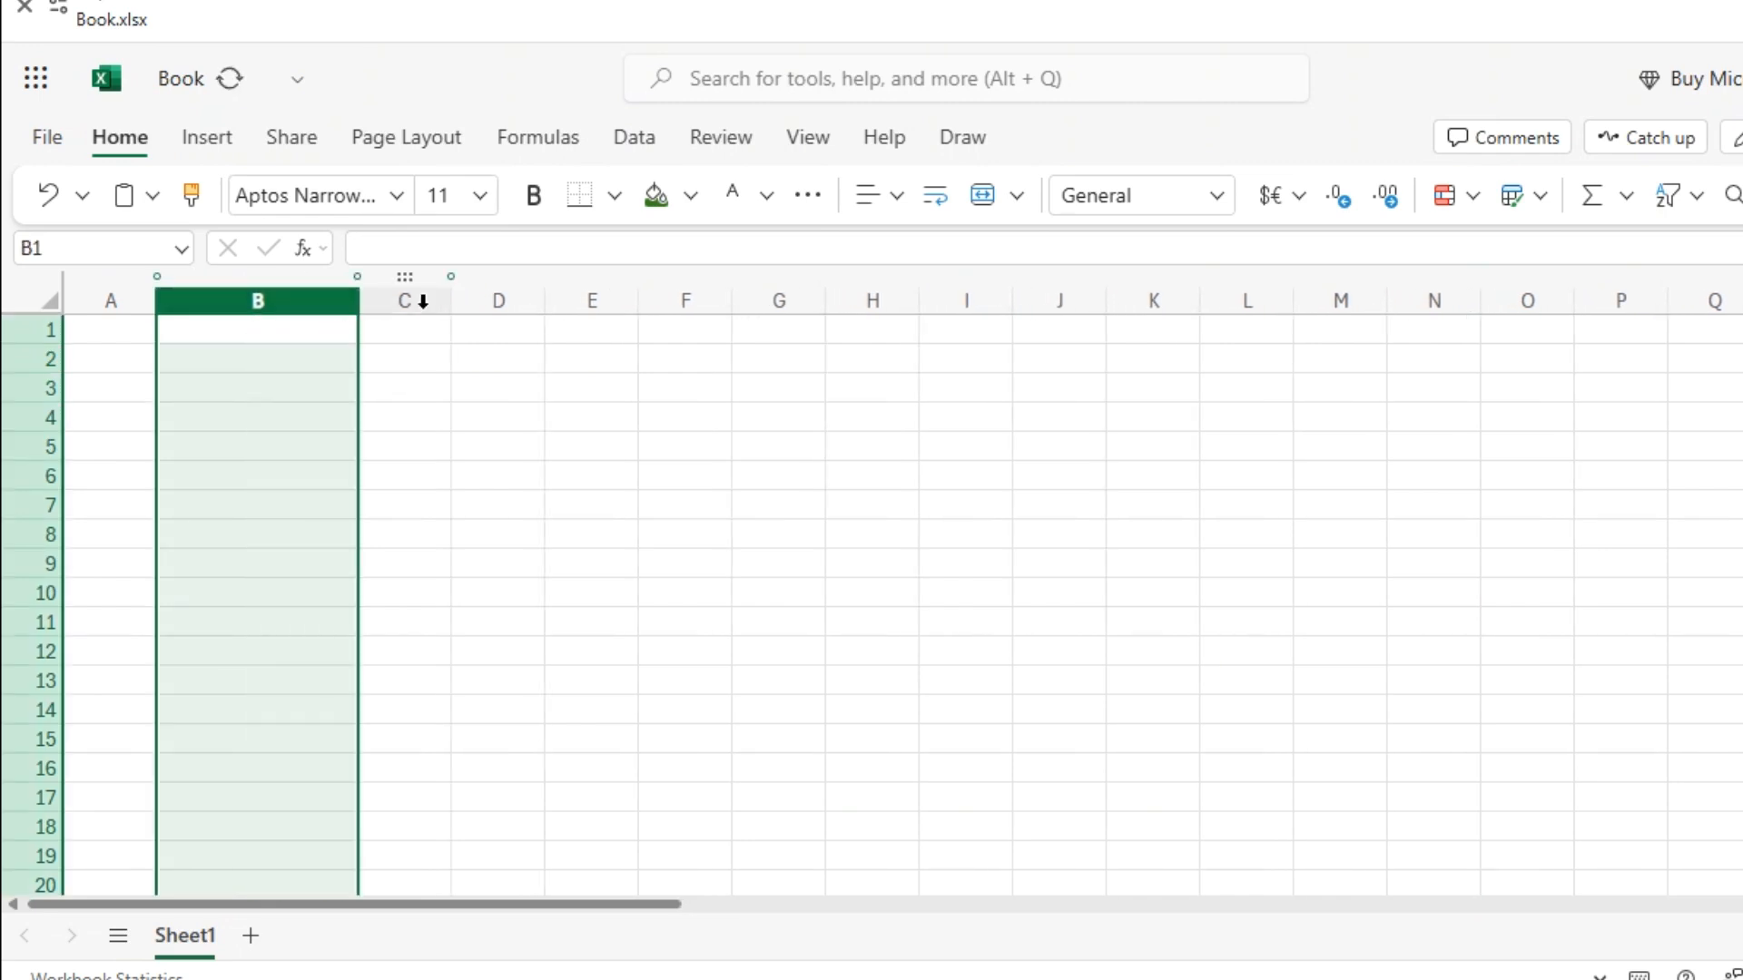
pyautogui.click(424, 301)
pyautogui.moveTo(875, 300); pyautogui.dragTo(1014, 300)
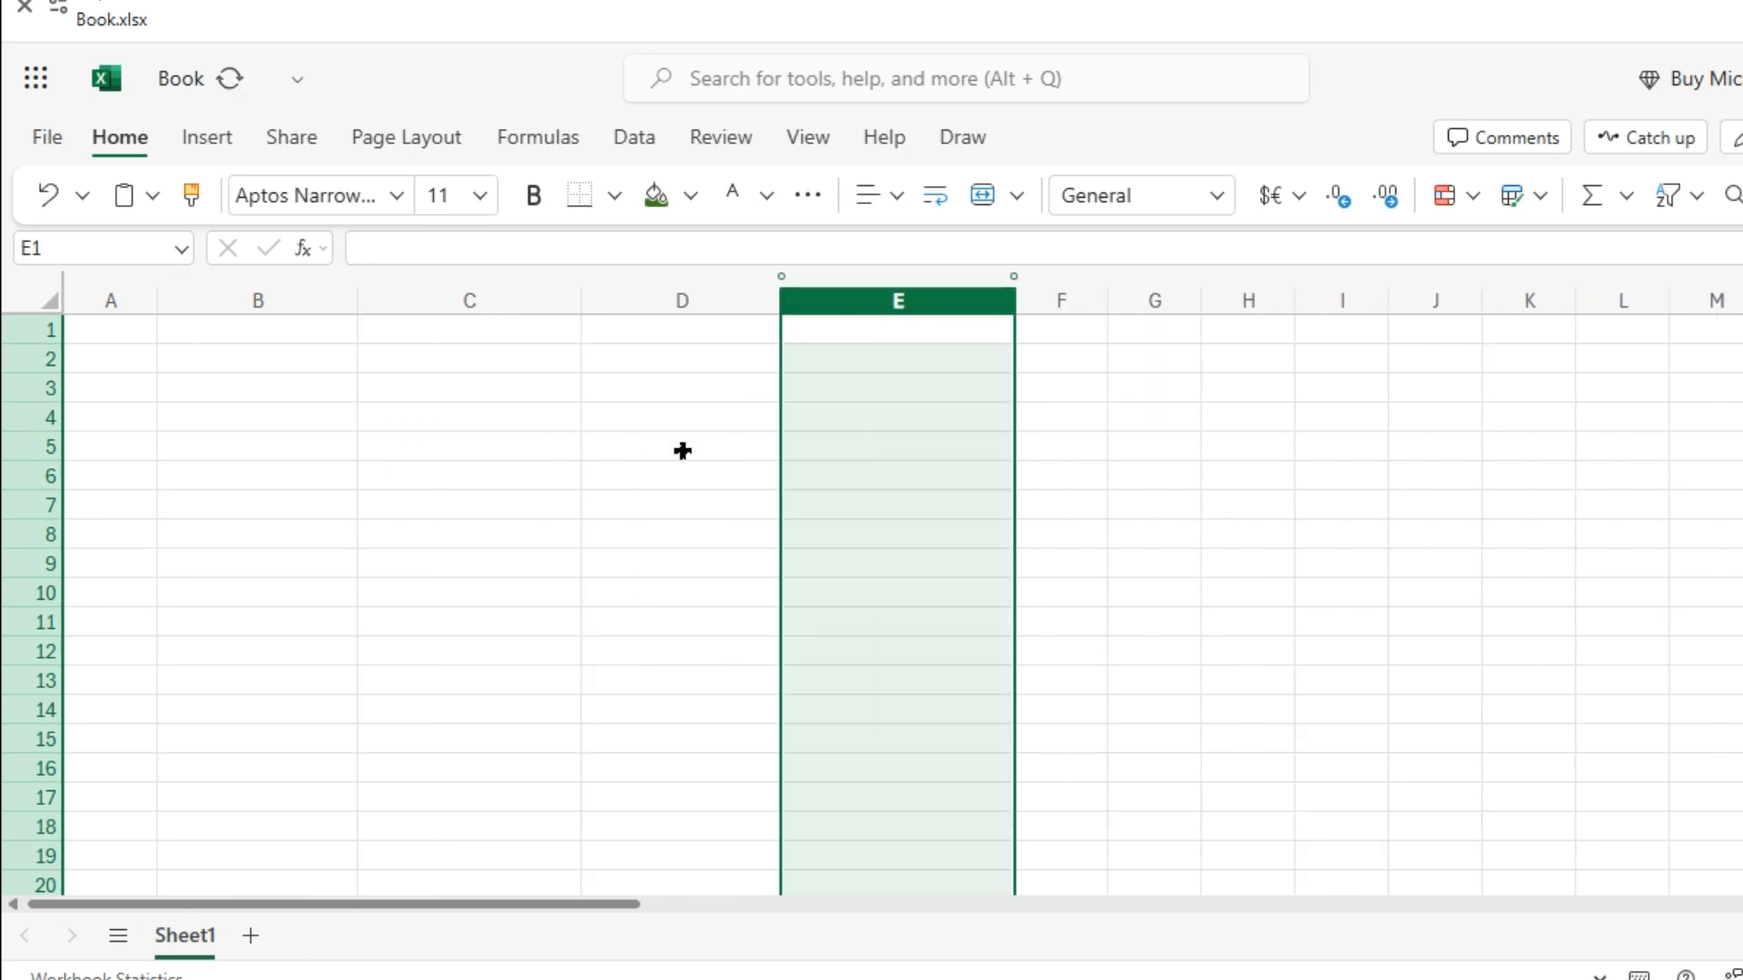
# Enter the heading NO in cell B1.
pyautogui.click(291, 327)
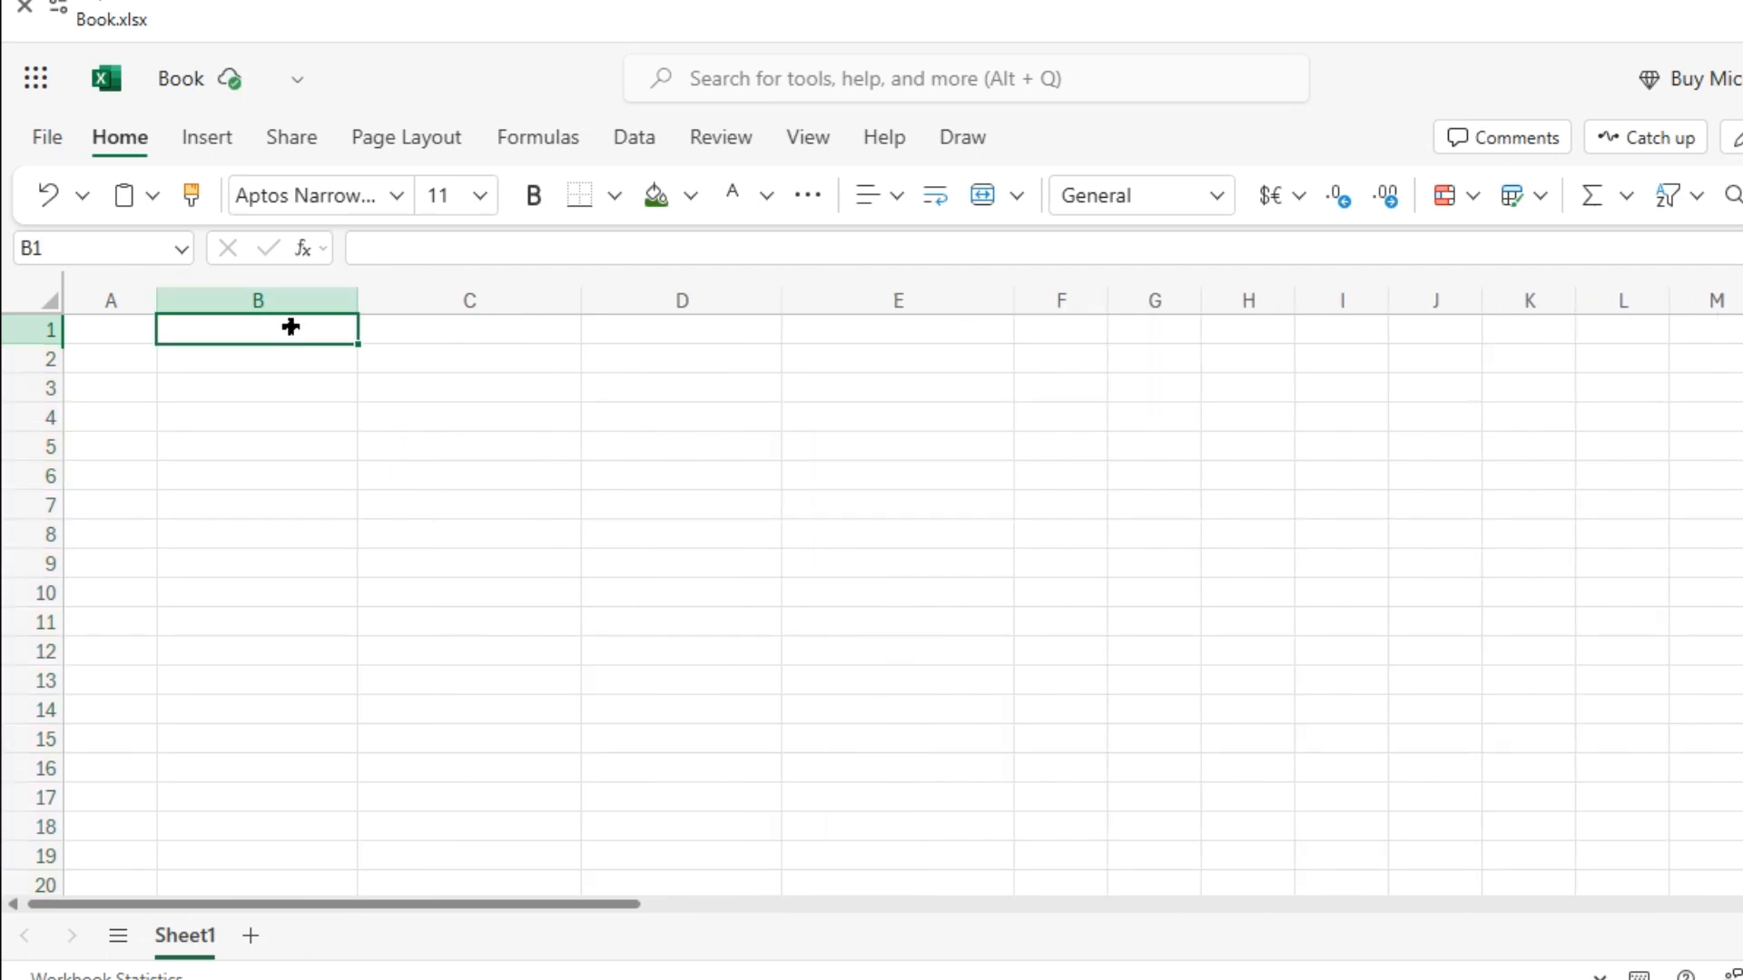
pyautogui.write('NO')
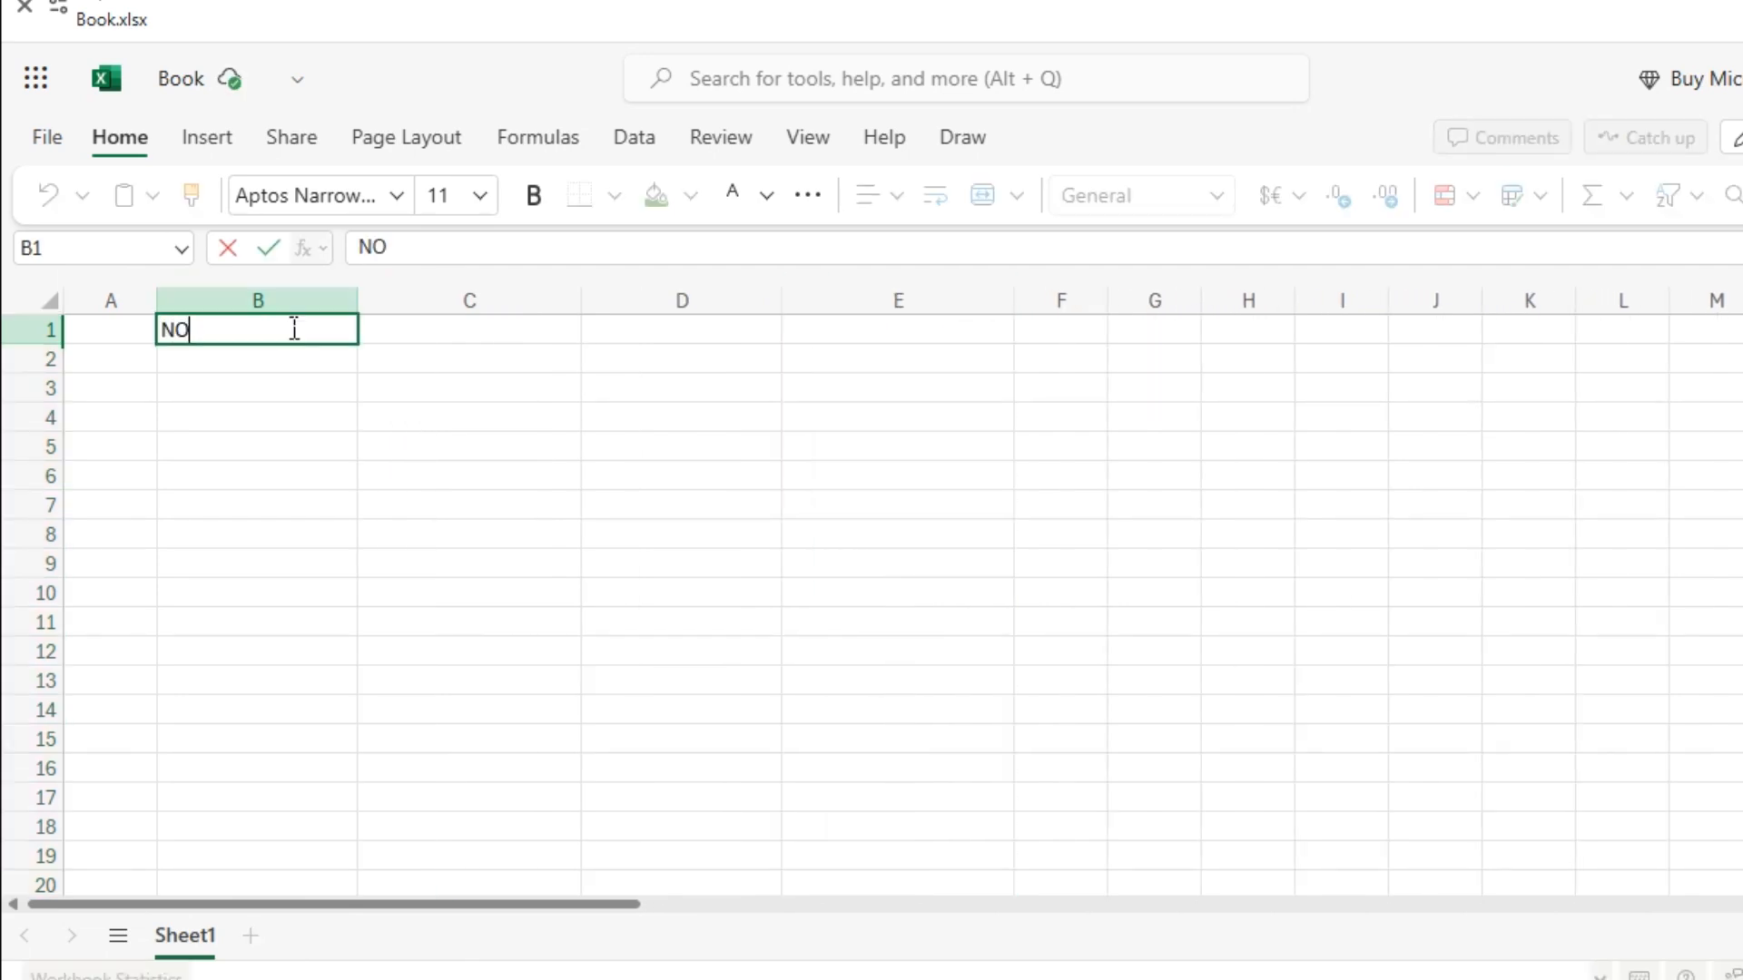
pyautogui.click(217, 362)
pyautogui.click(201, 340)
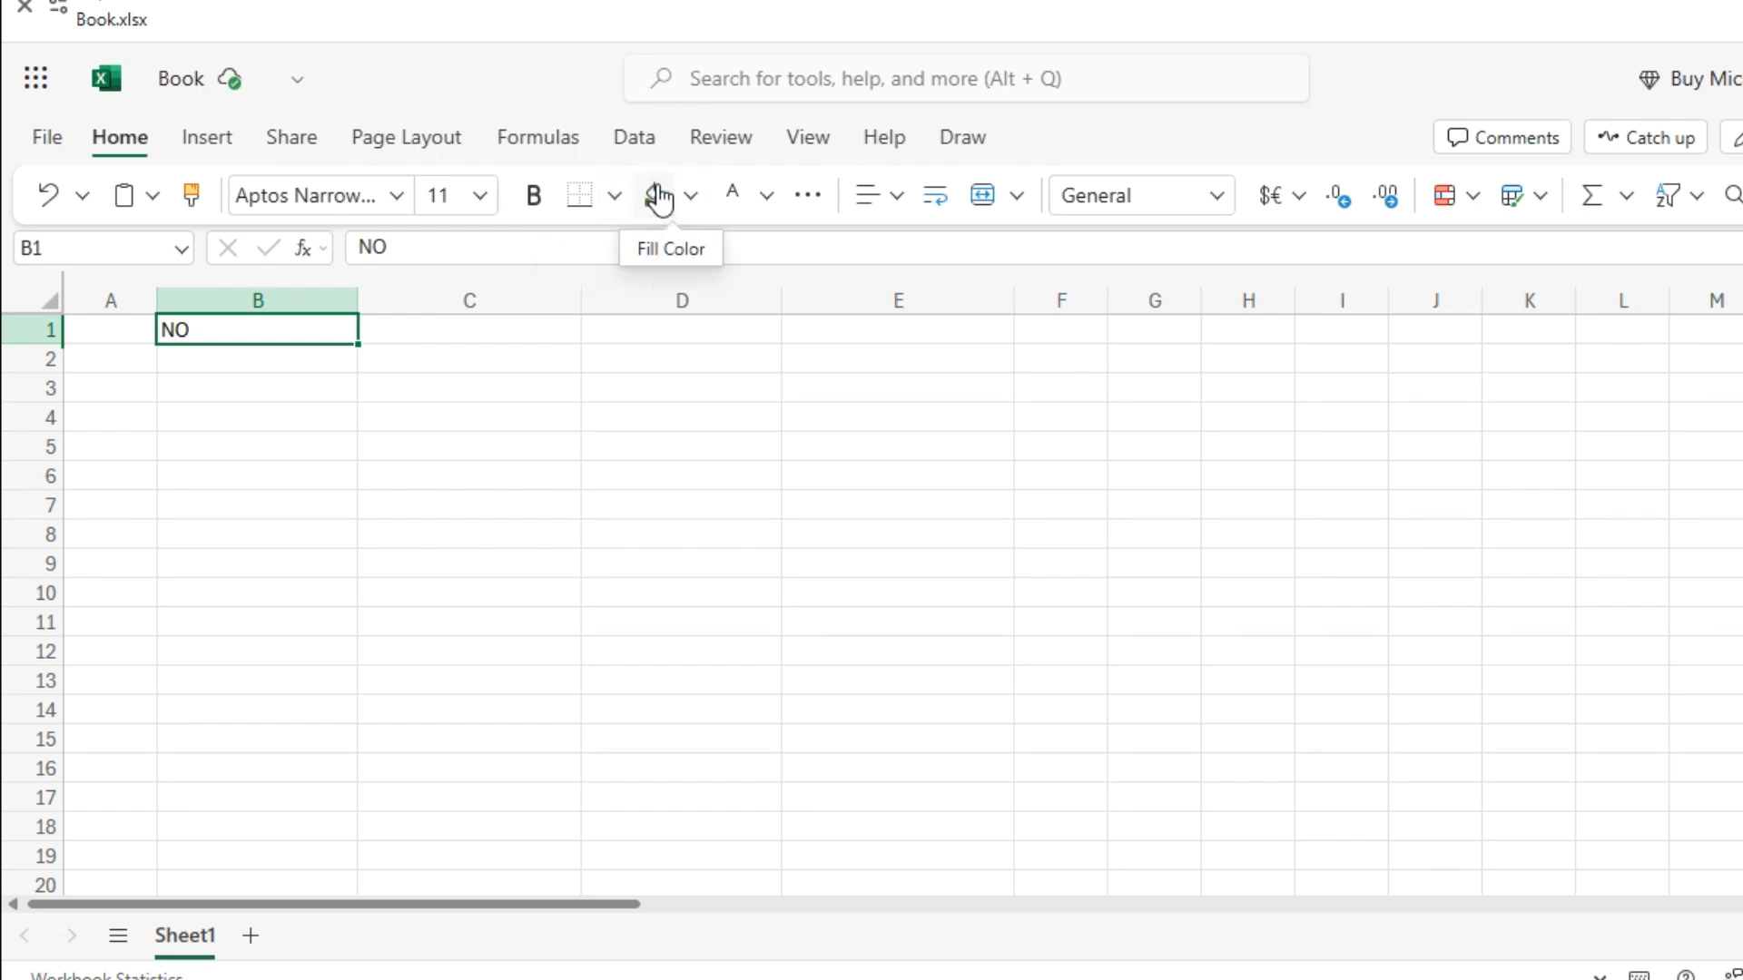
# Give cell B1 a dark green fill with white text.
pyautogui.click(690, 197)
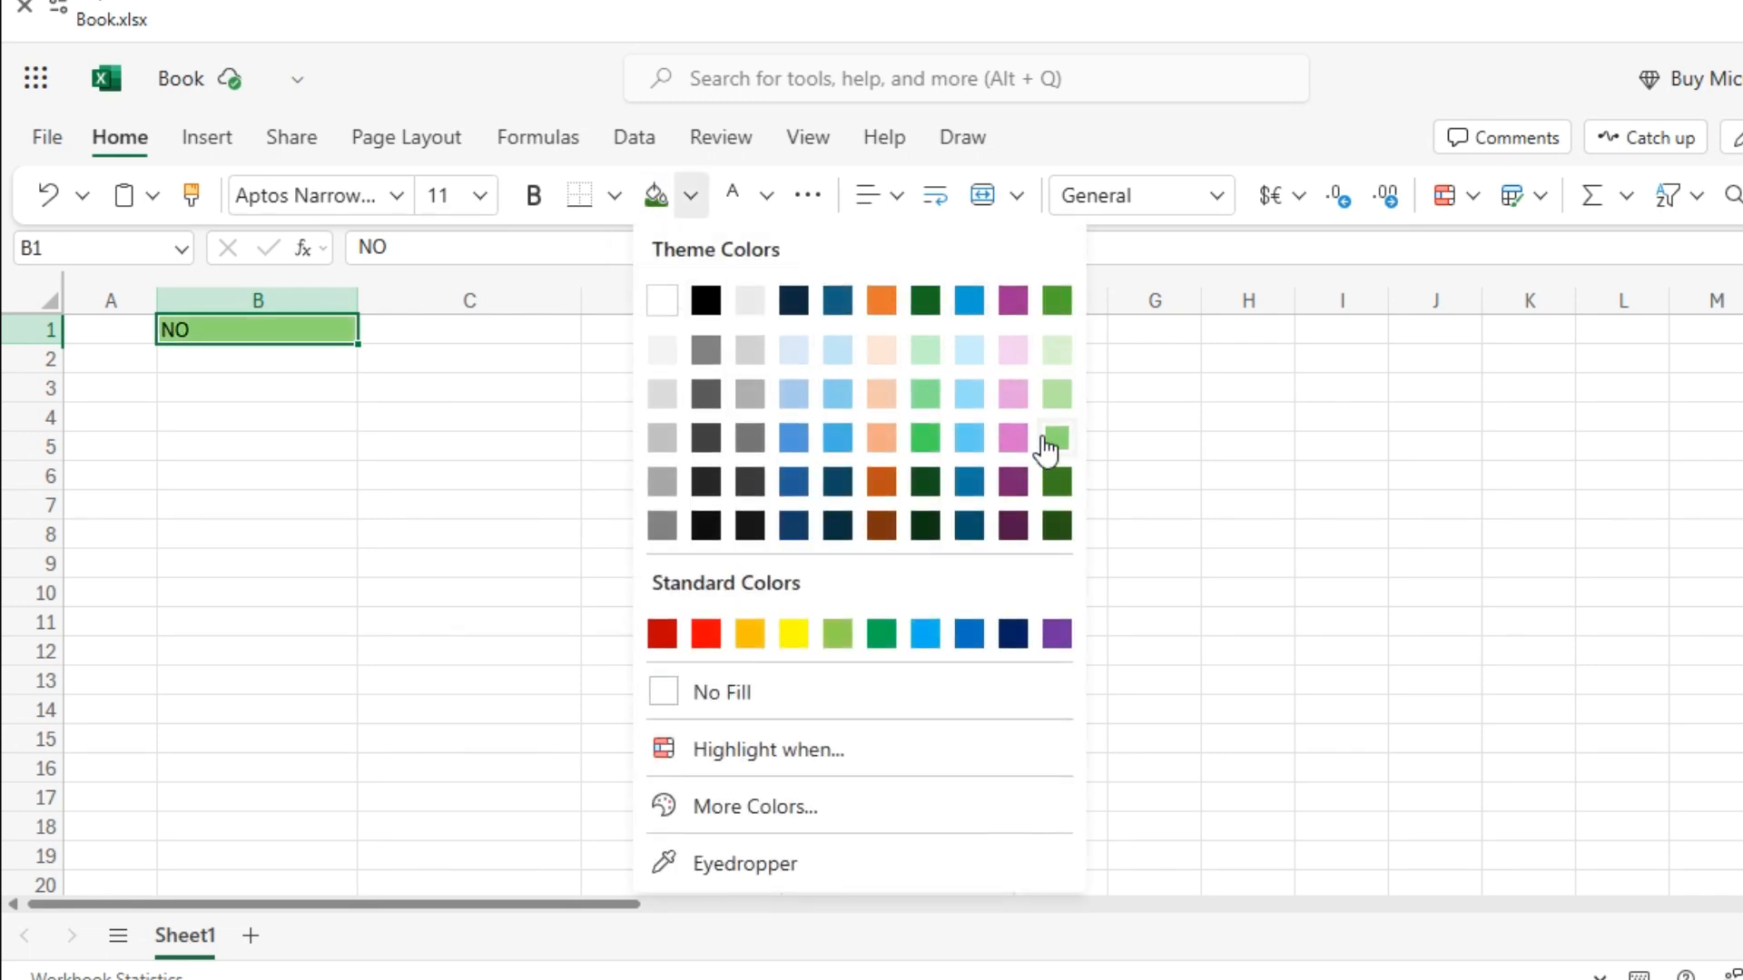
pyautogui.click(1055, 526)
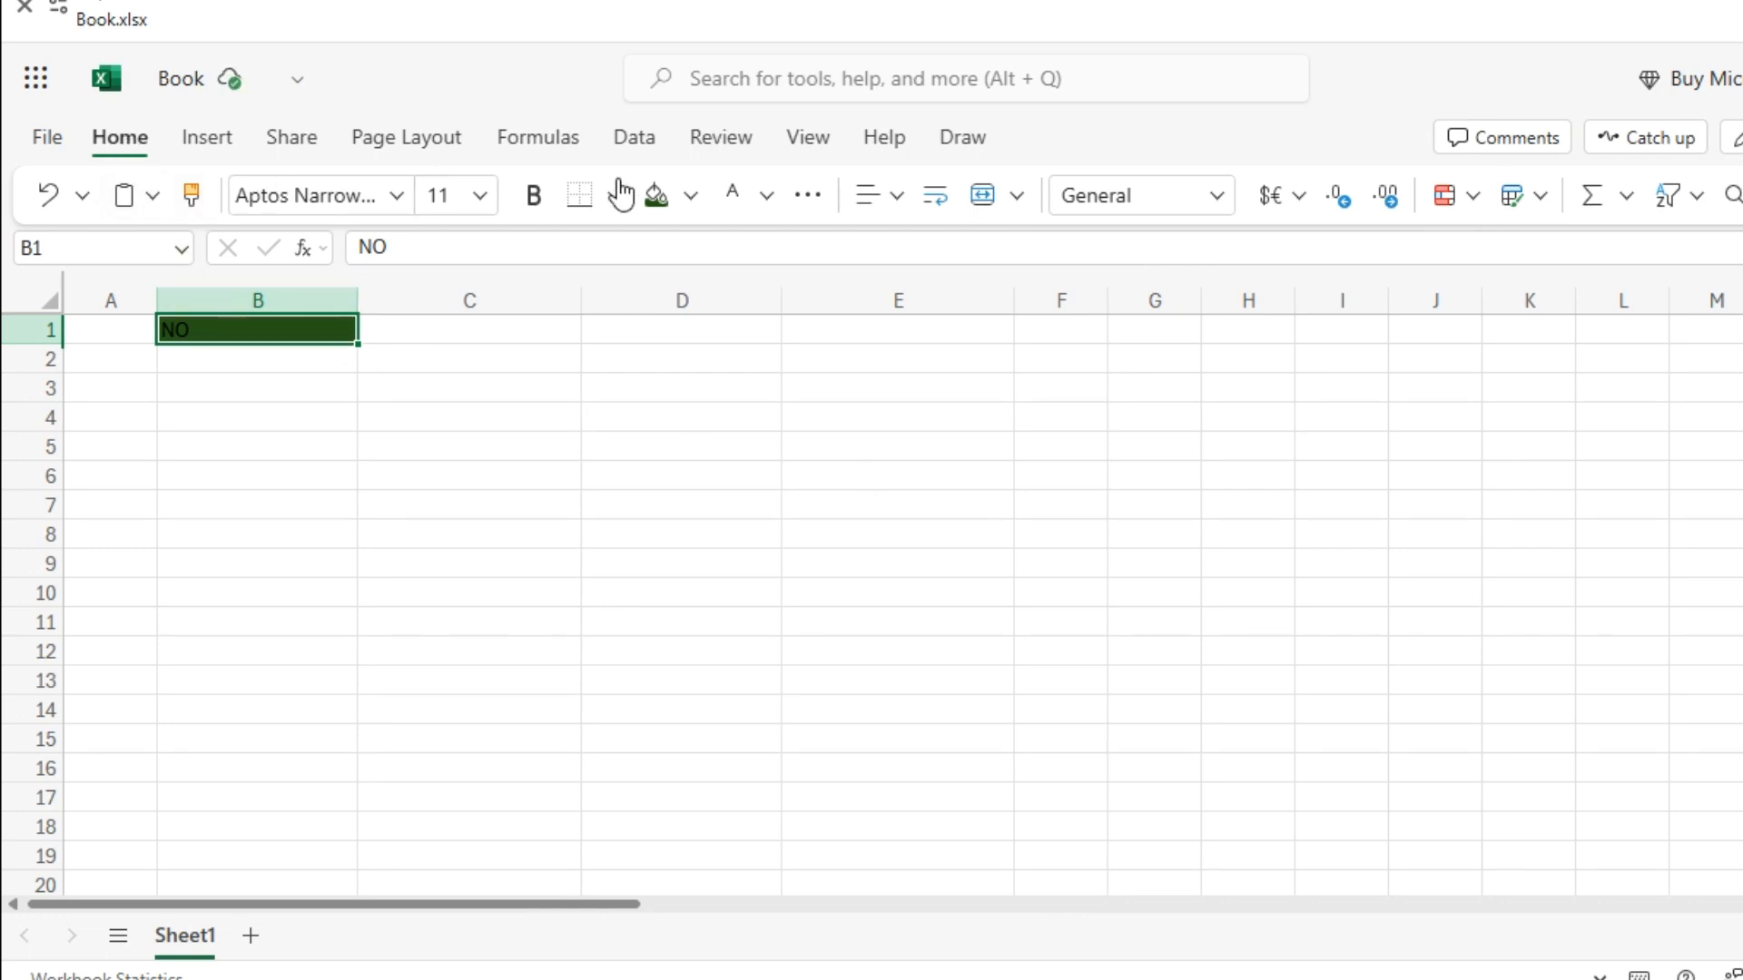
pyautogui.click(772, 210)
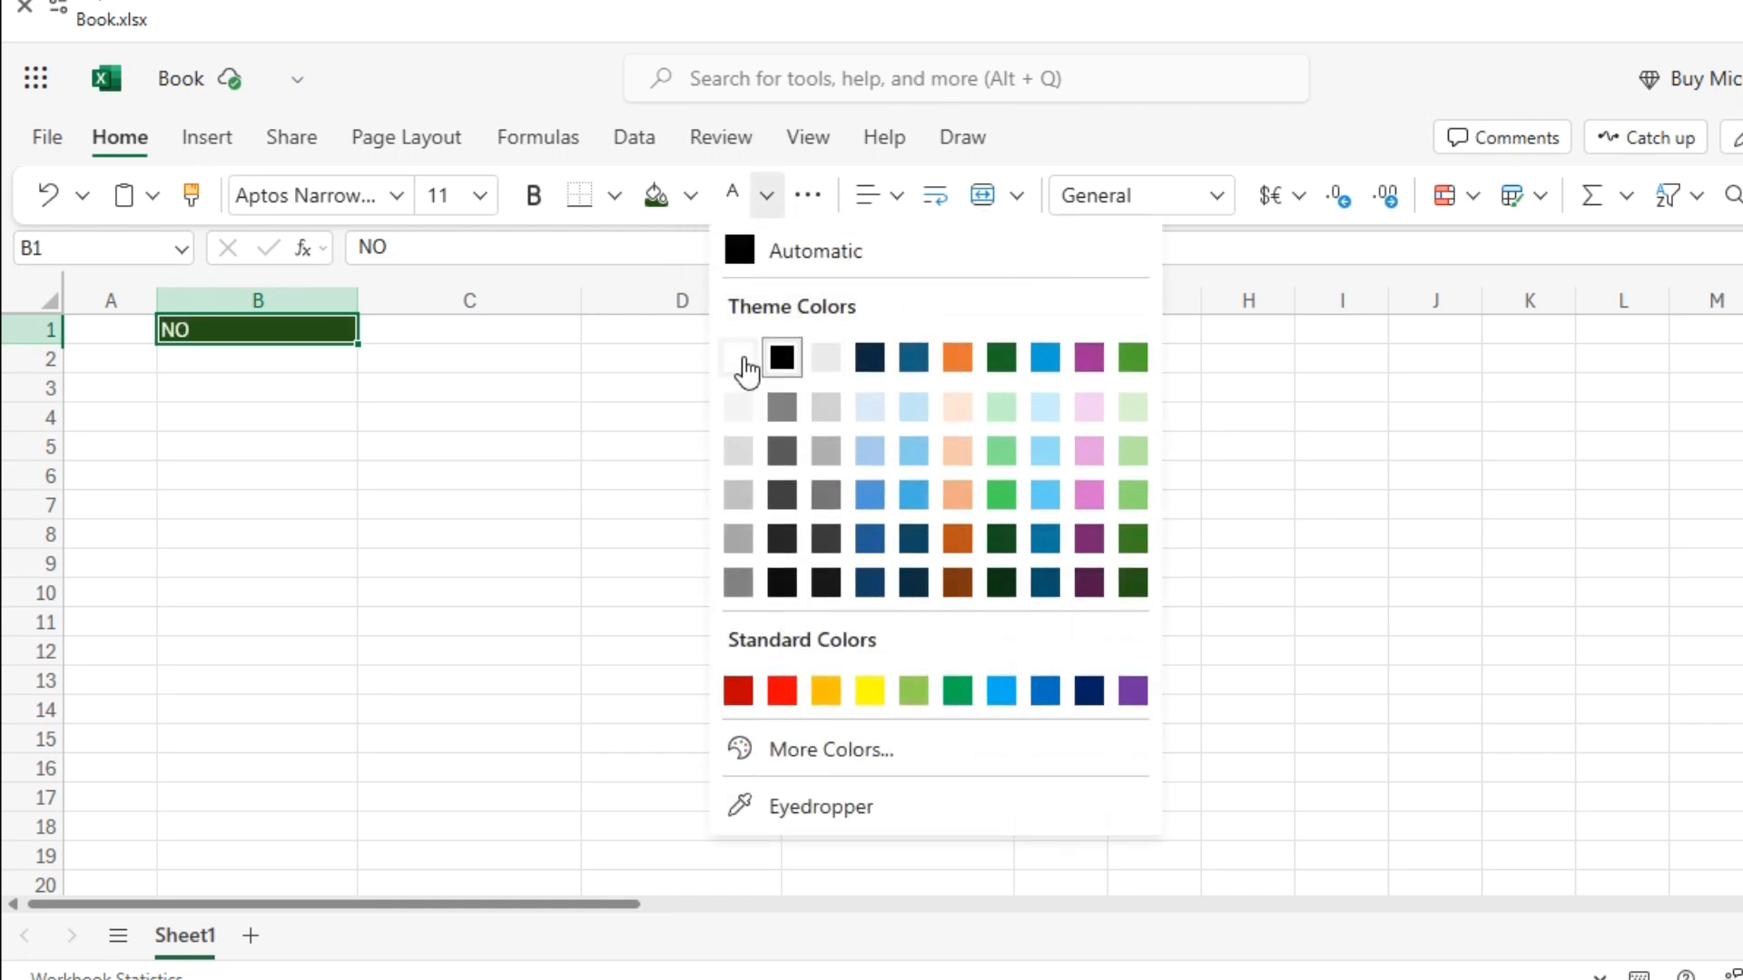
pyautogui.click(737, 358)
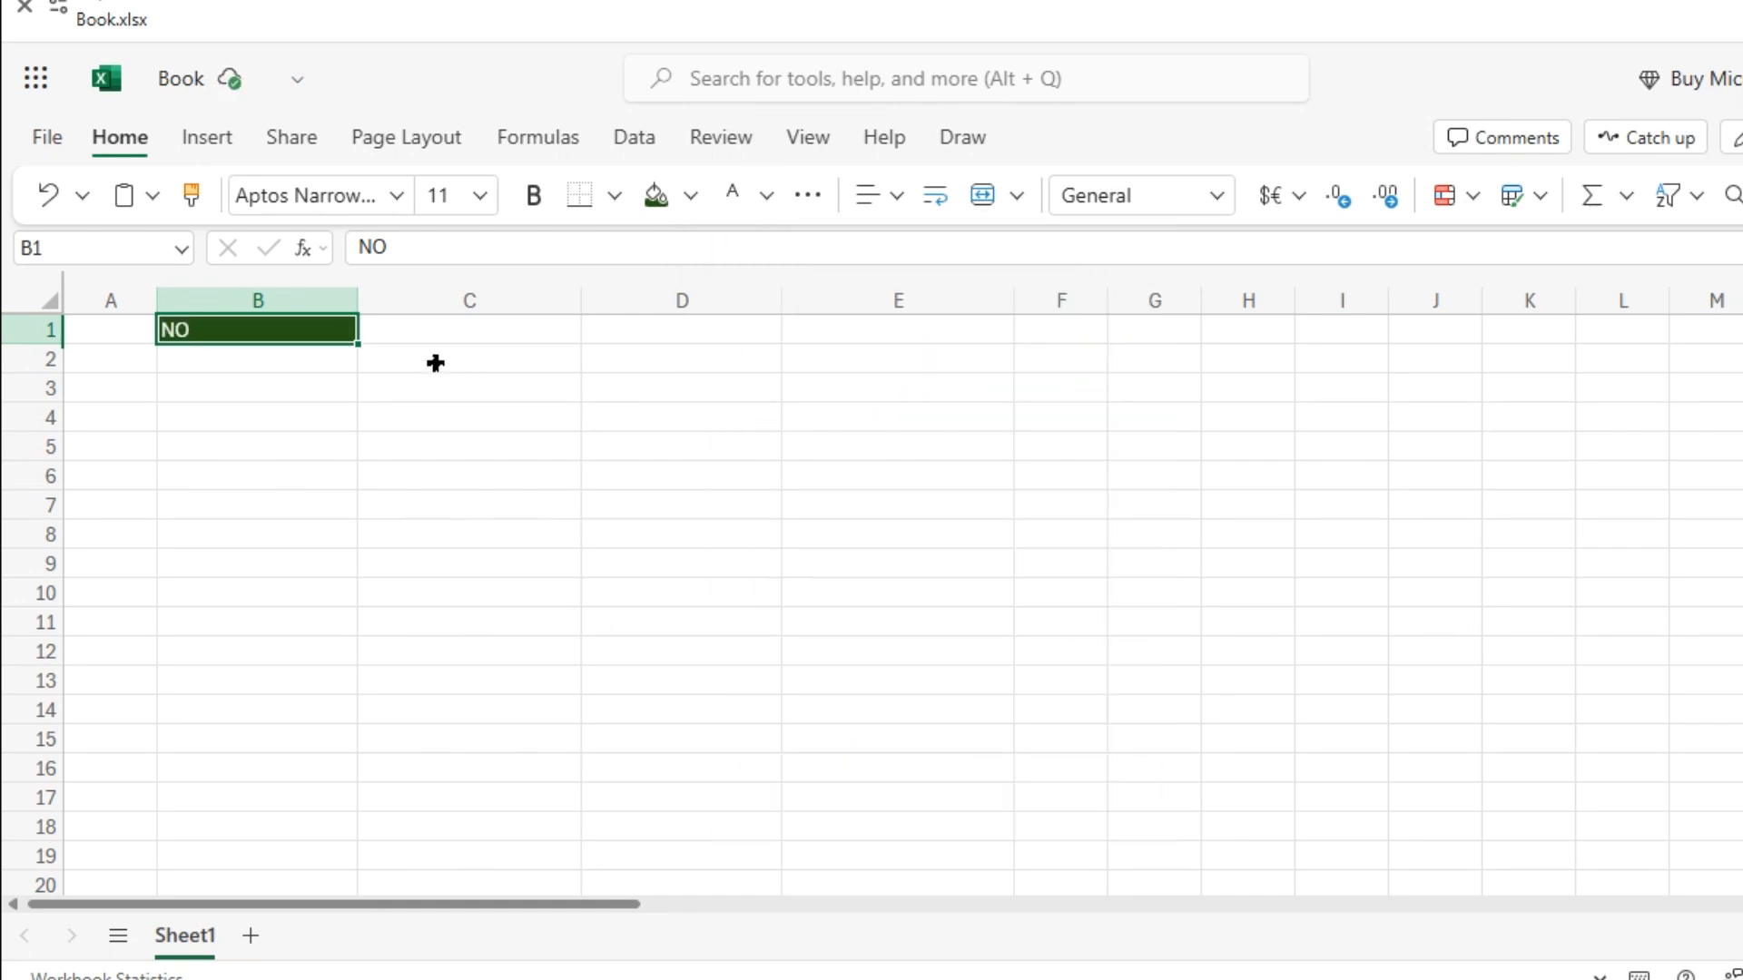
# Edit the B1 heading to read 'NO.'.
pyautogui.click(402, 342)
pyautogui.doubleClick(288, 336)
pyautogui.write('.')
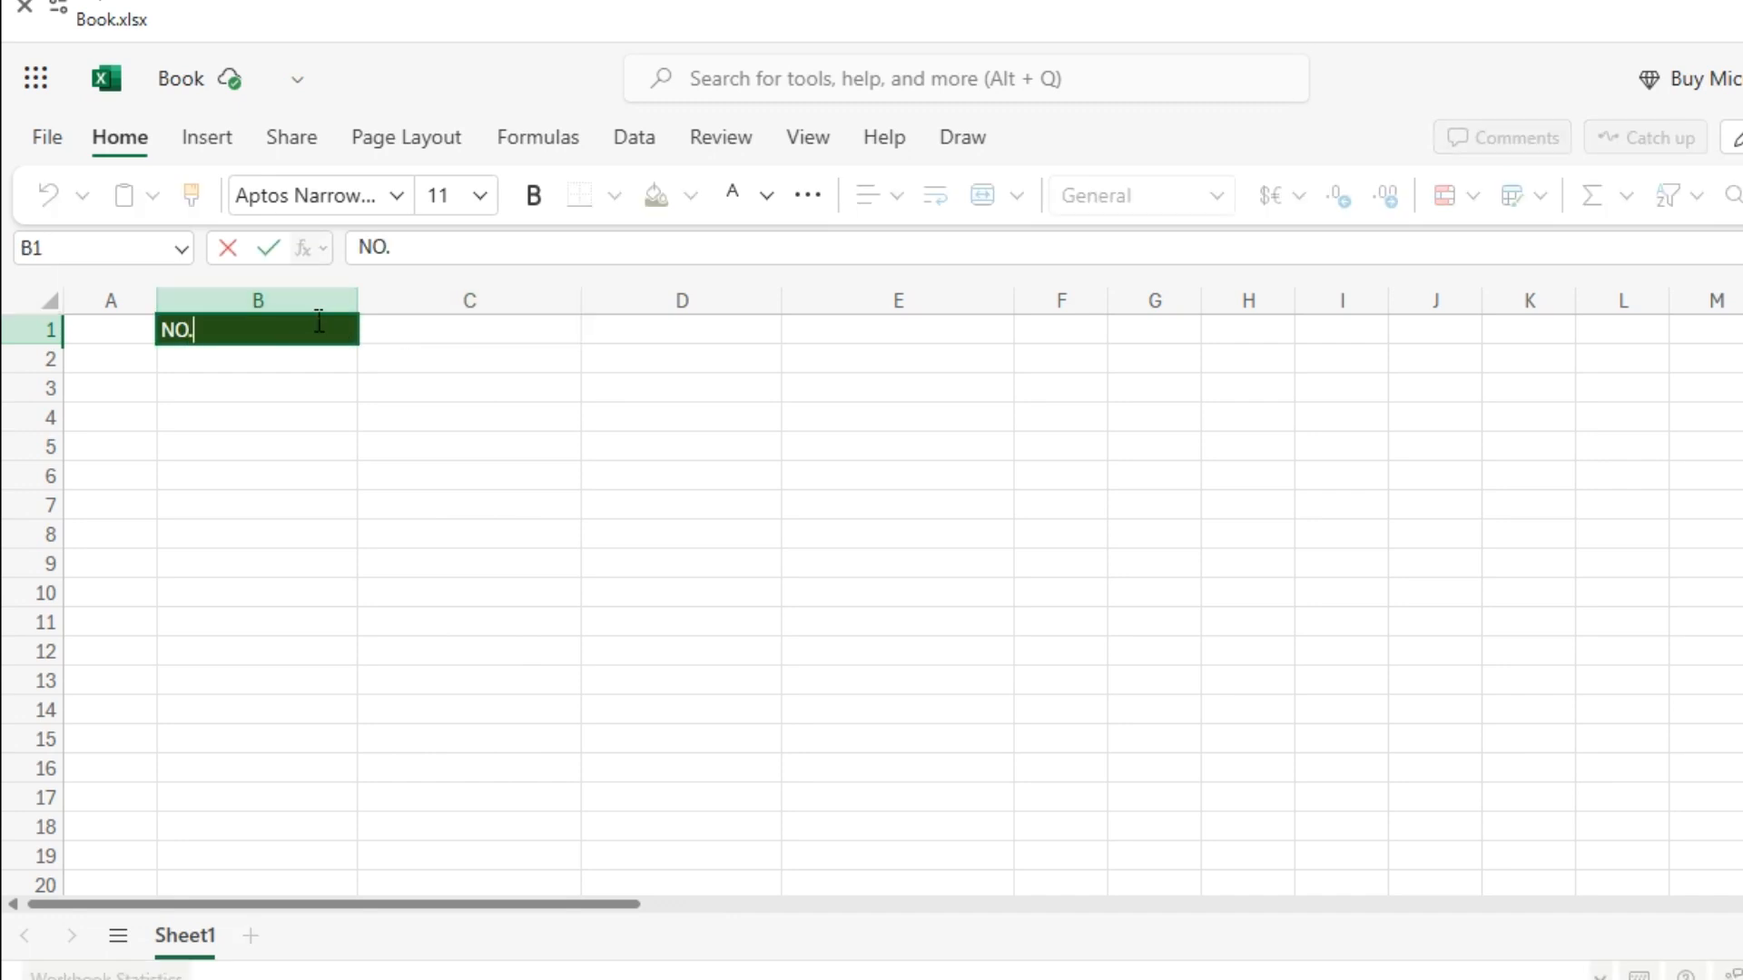
pyautogui.press('Tab')
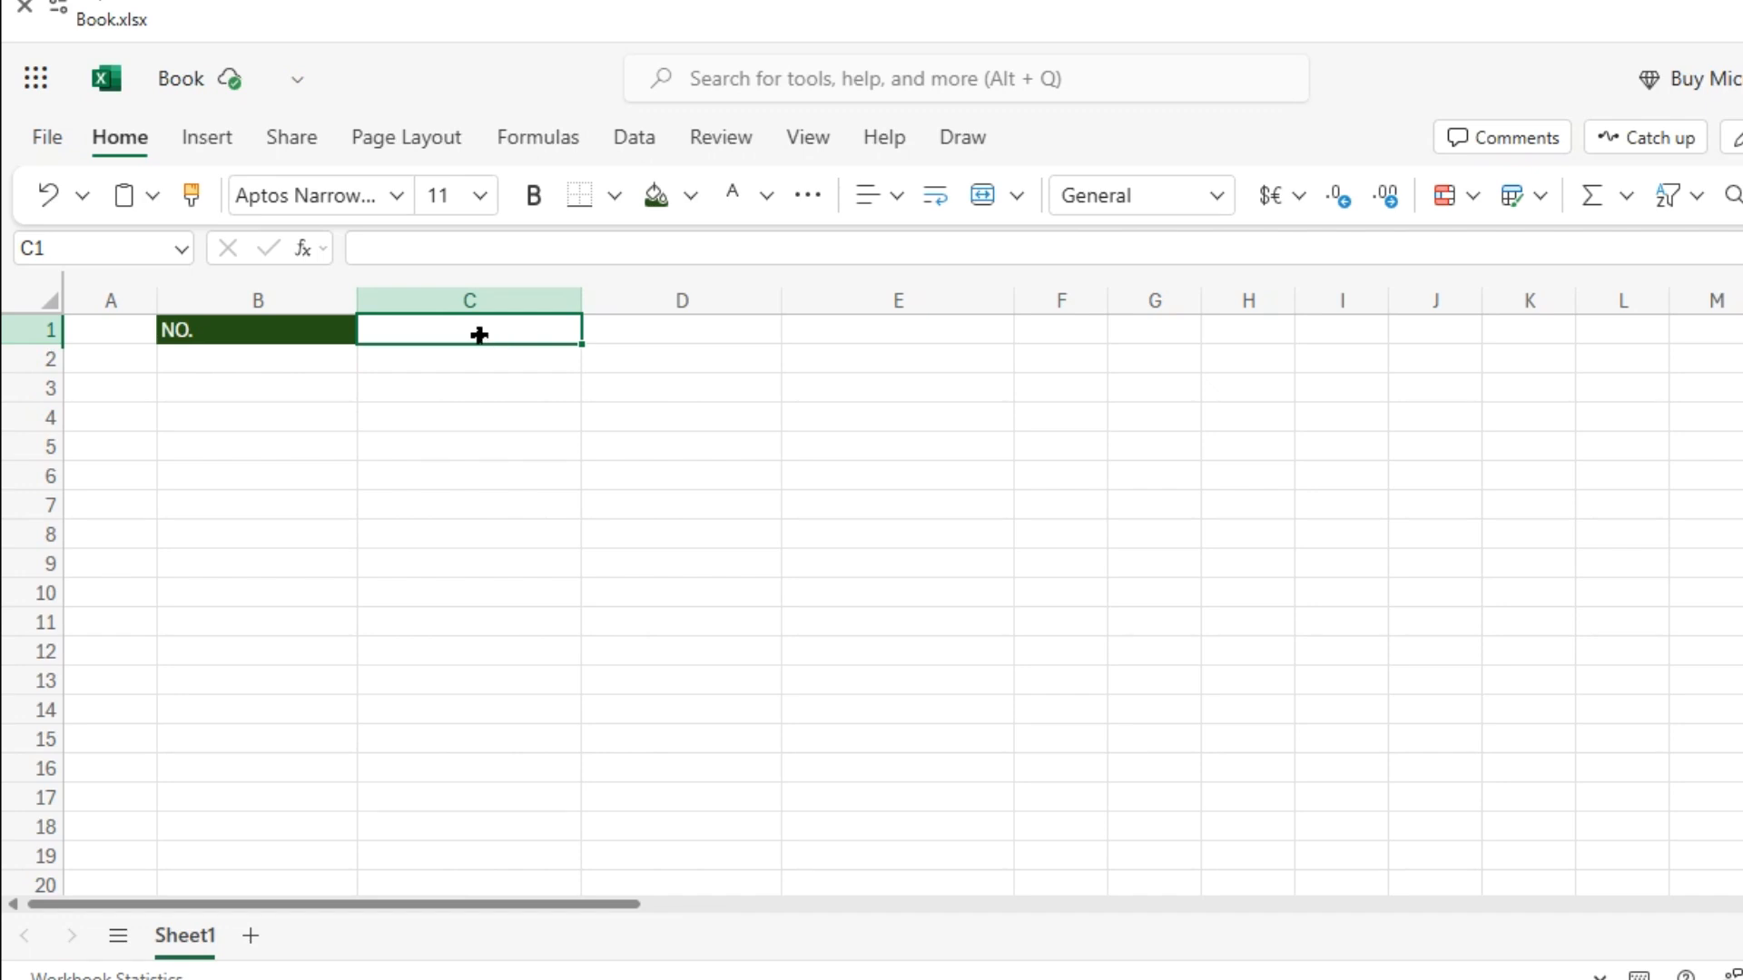
# Enter NAME in C1 and give it the dark green fill.
pyautogui.write('NAME')
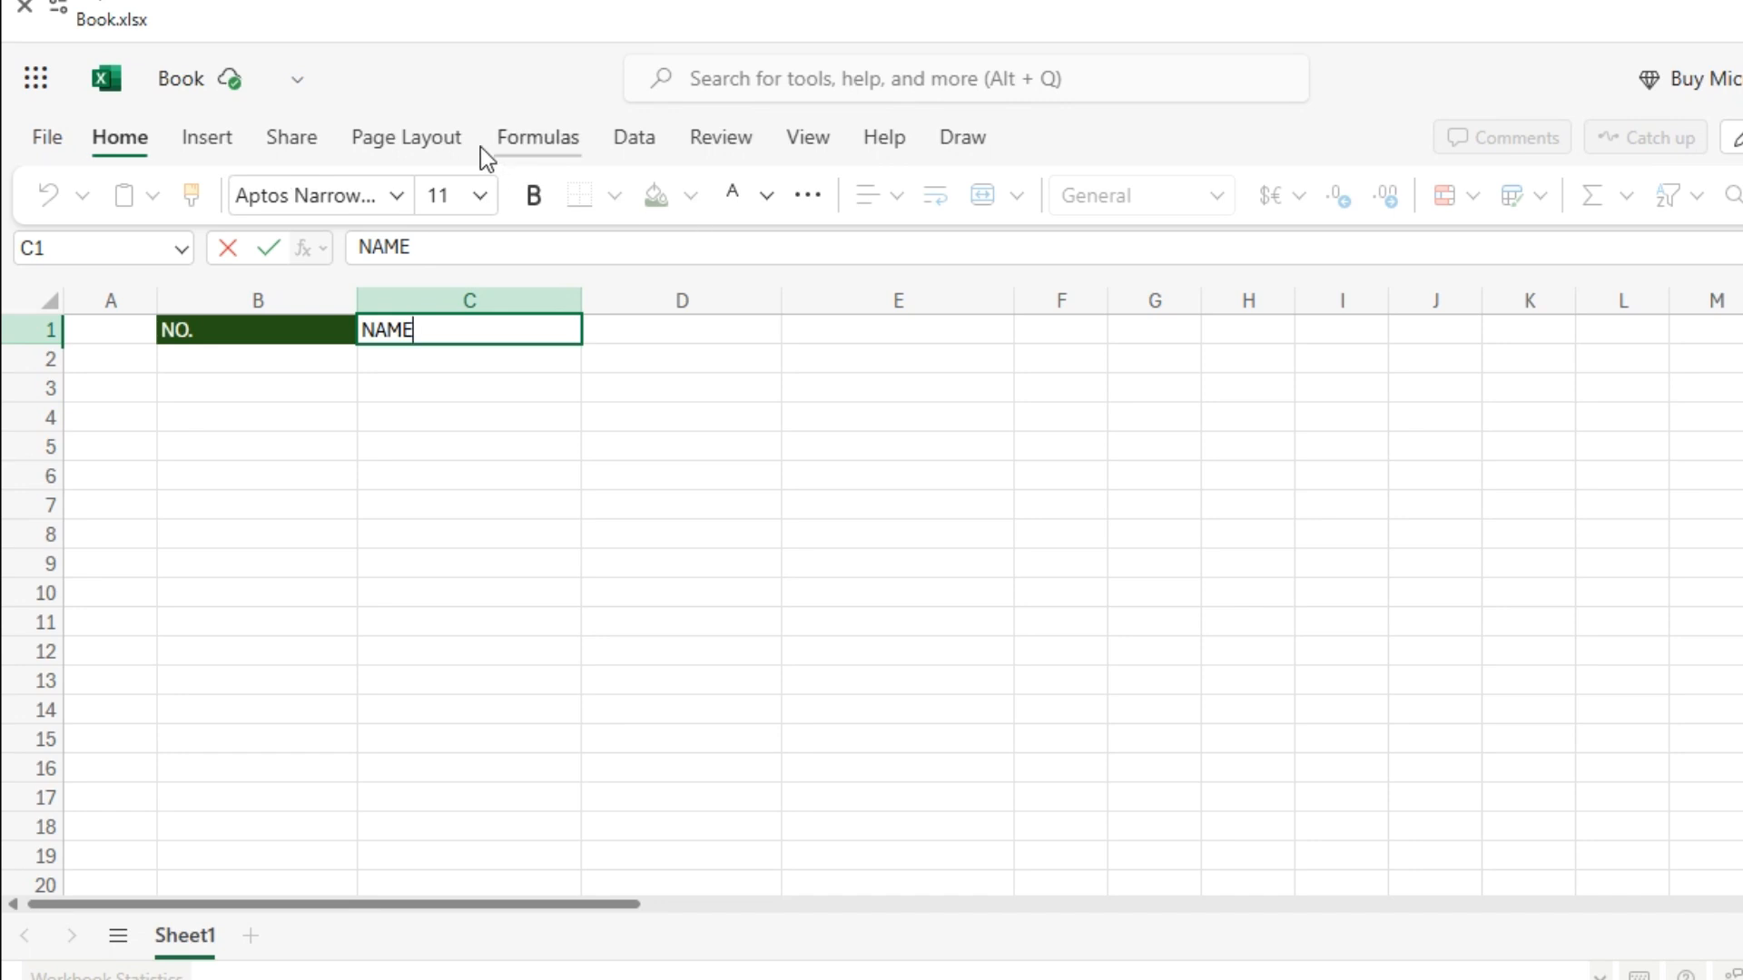
pyautogui.moveTo(498, 358); pyautogui.dragTo(480, 325)
pyautogui.click(481, 325)
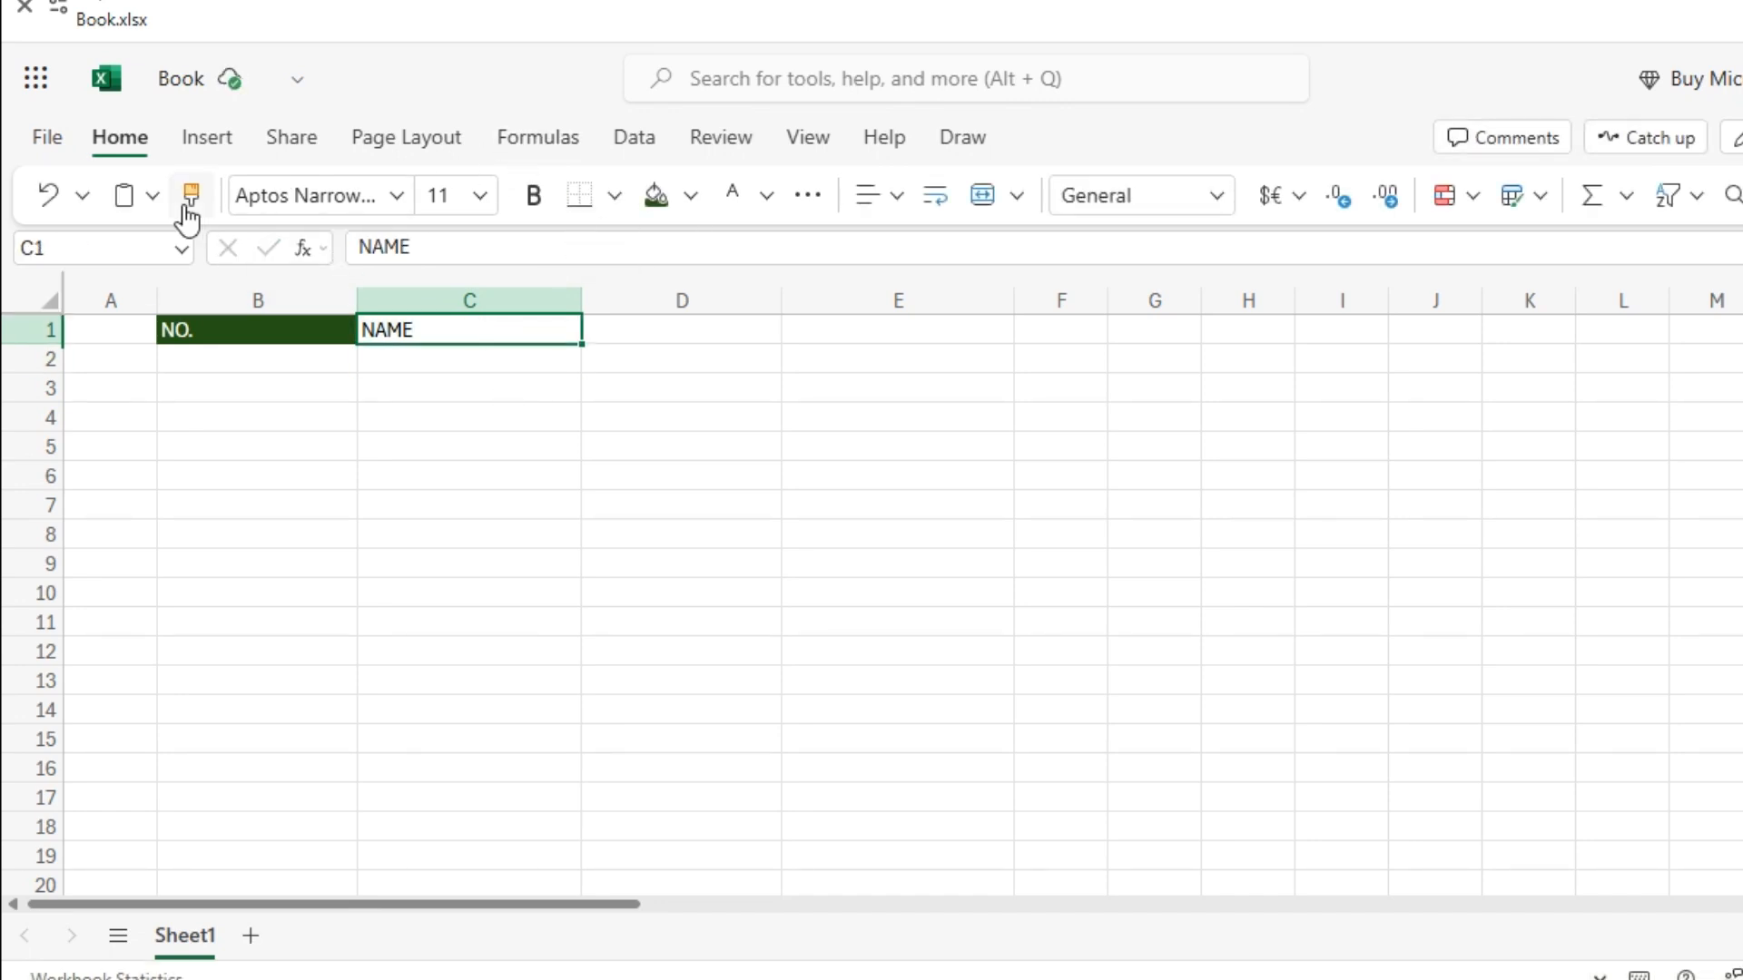
pyautogui.click(667, 207)
# Enter MATHS in D1 and give it the dark green fill.
pyautogui.click(656, 330)
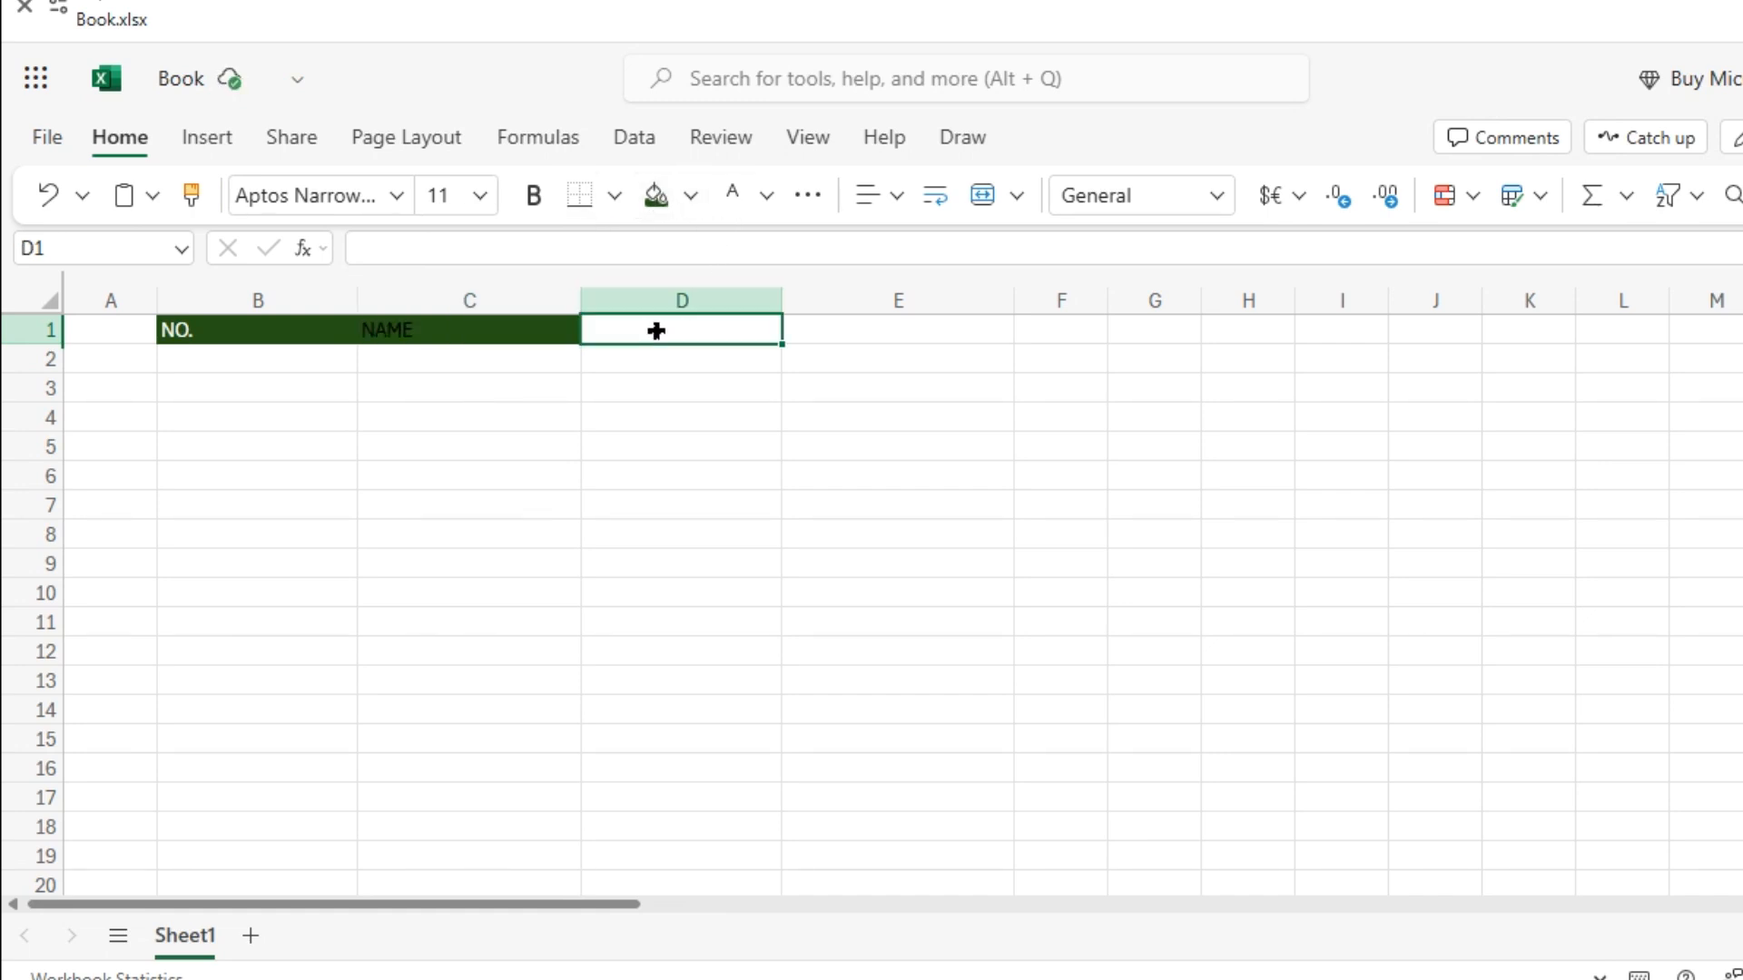
pyautogui.write('MA')
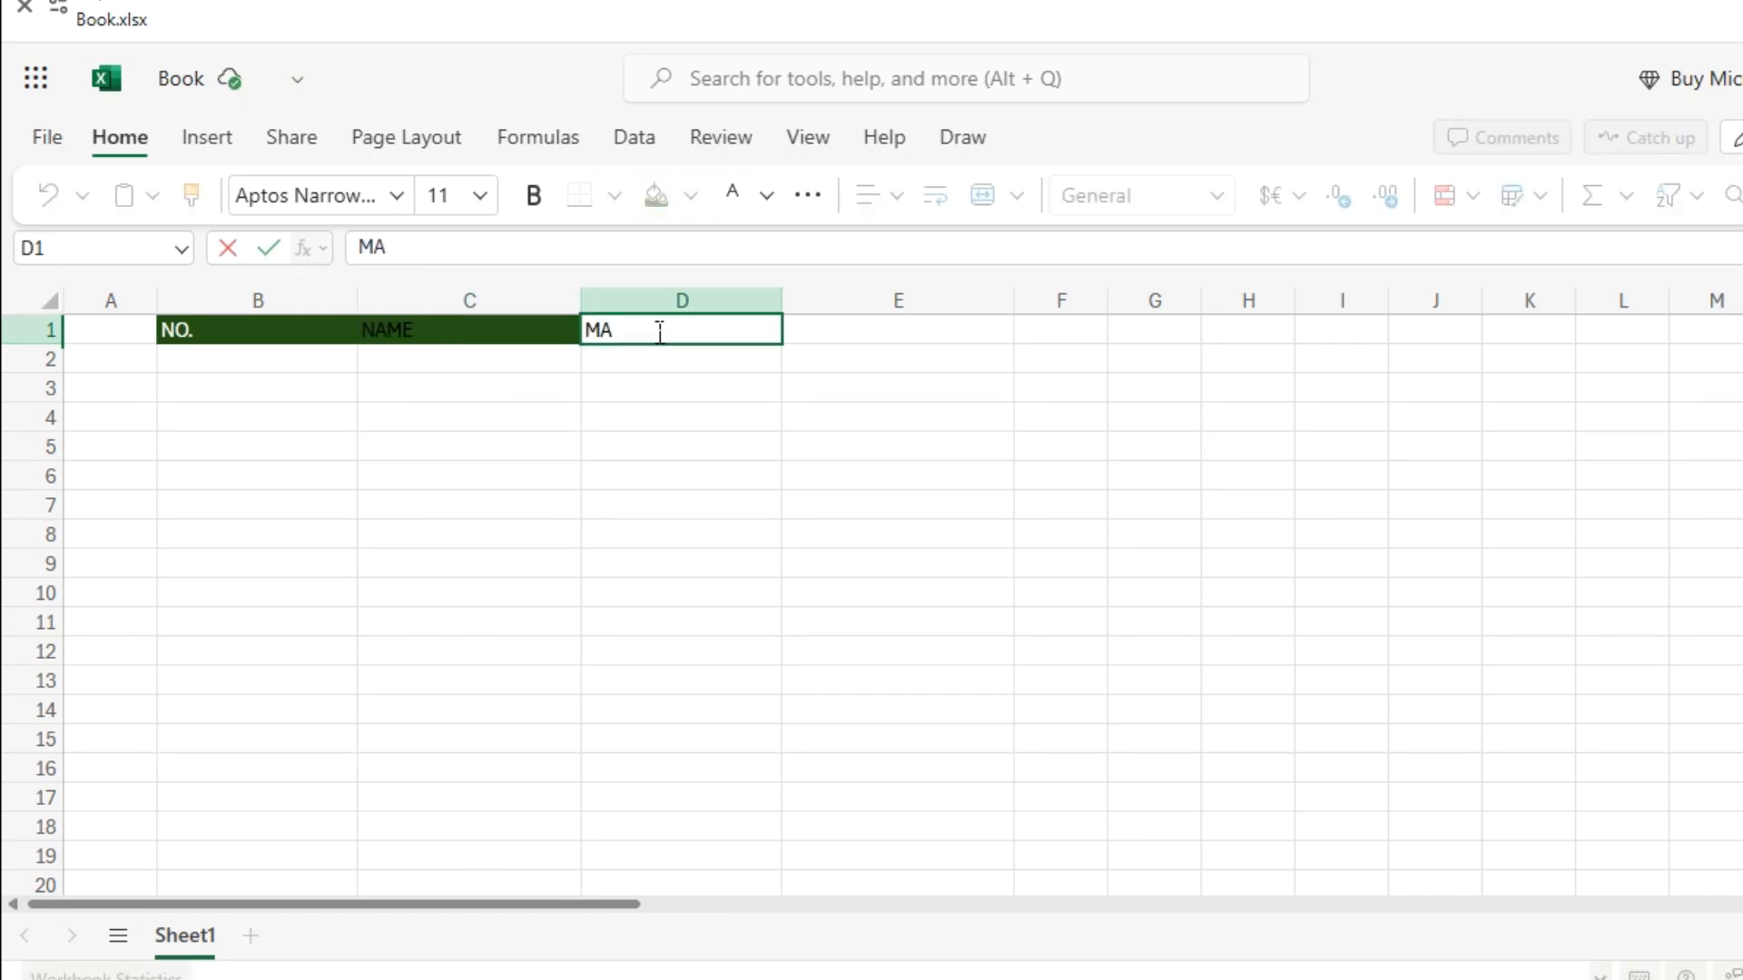
pyautogui.write('THS')
pyautogui.moveTo(735, 390); pyautogui.dragTo(711, 335)
pyautogui.click(712, 335)
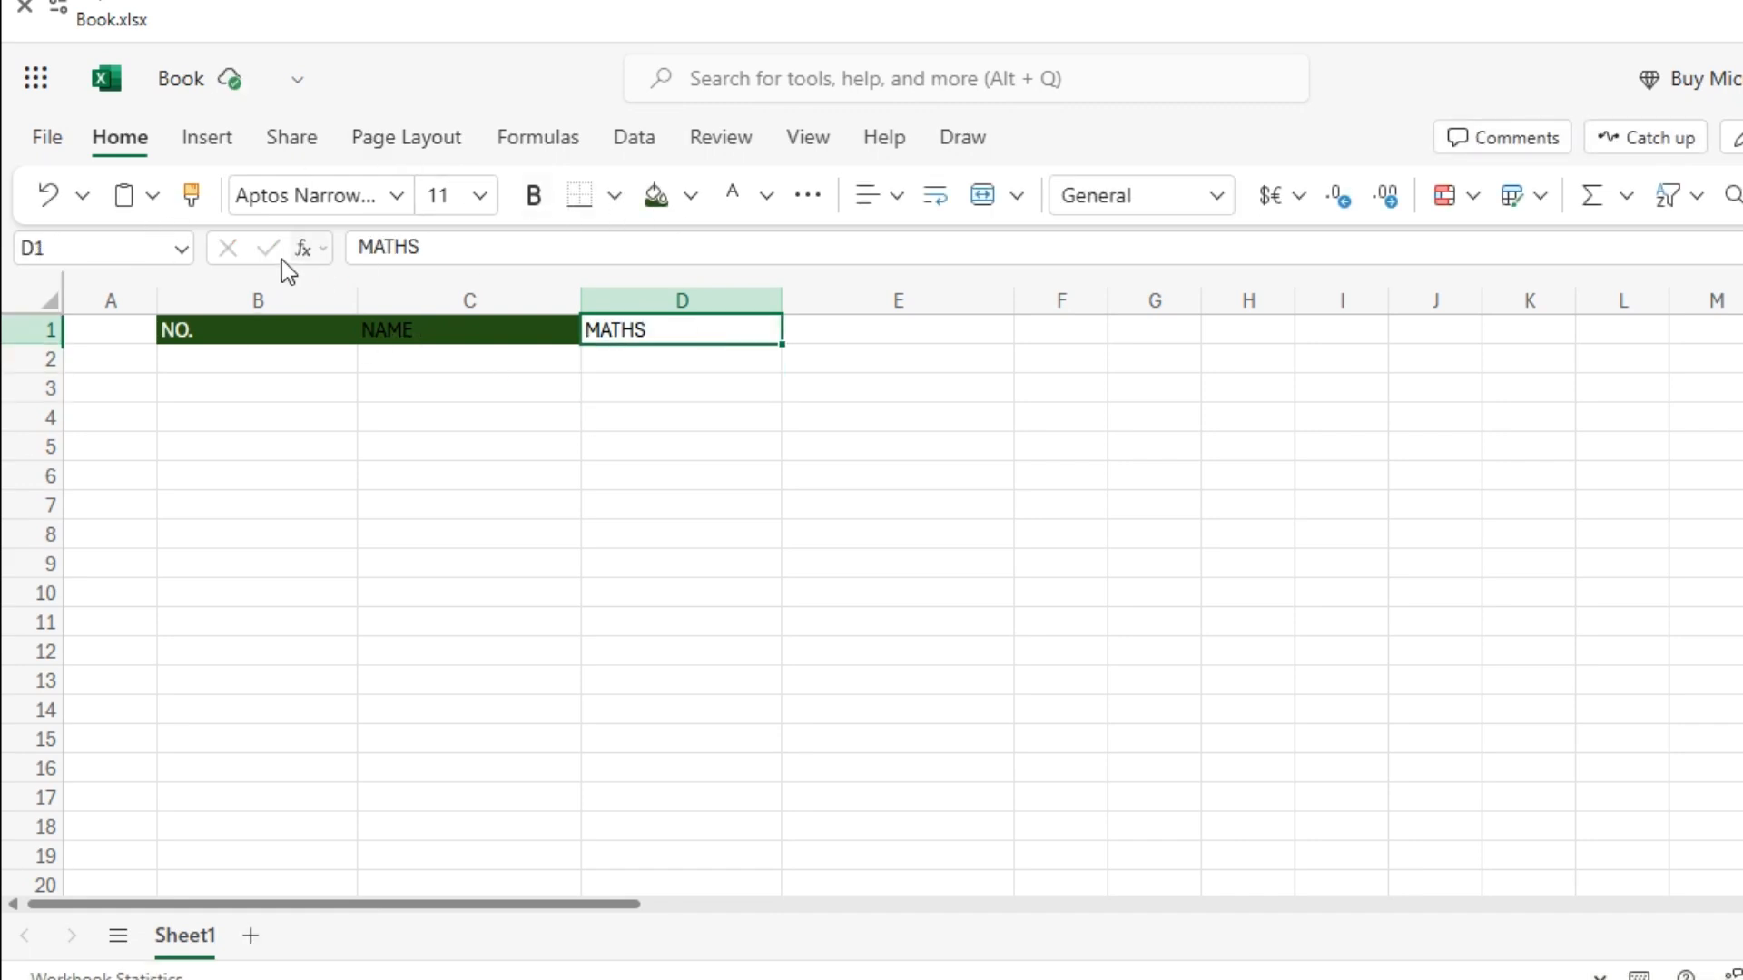
pyautogui.click(658, 198)
pyautogui.click(700, 380)
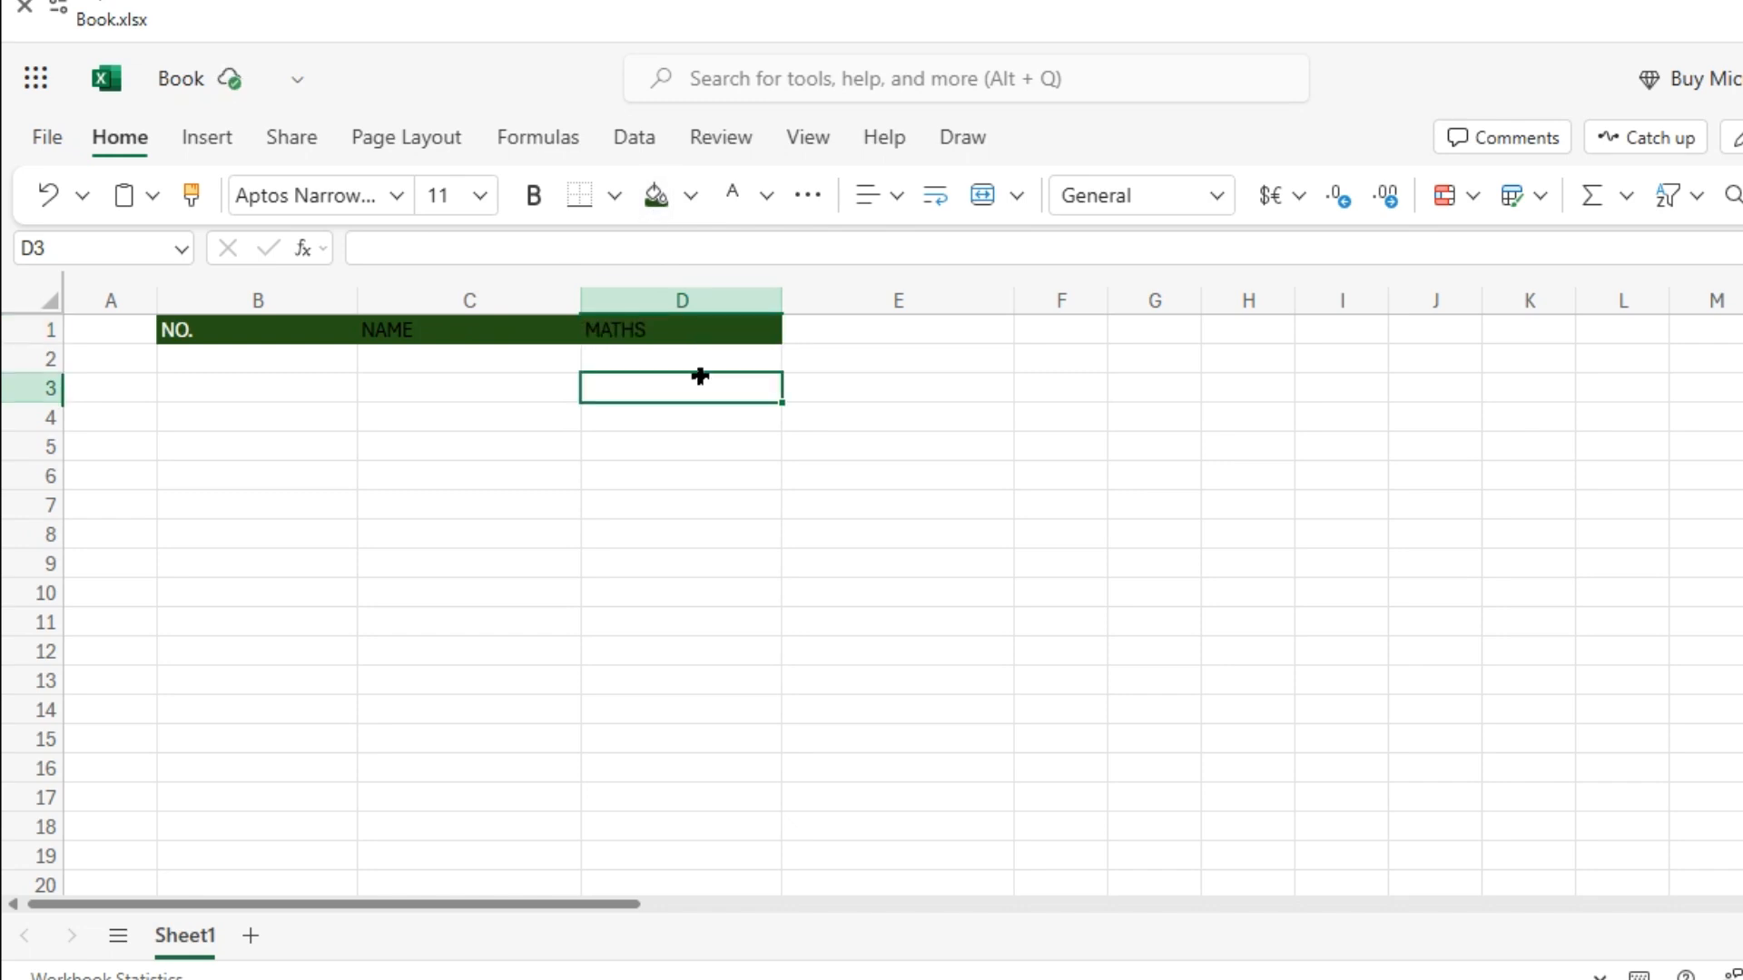
# Type ENGLISH in E1 and give it the same dark green fill.
pyautogui.click(868, 335)
pyautogui.write('E')
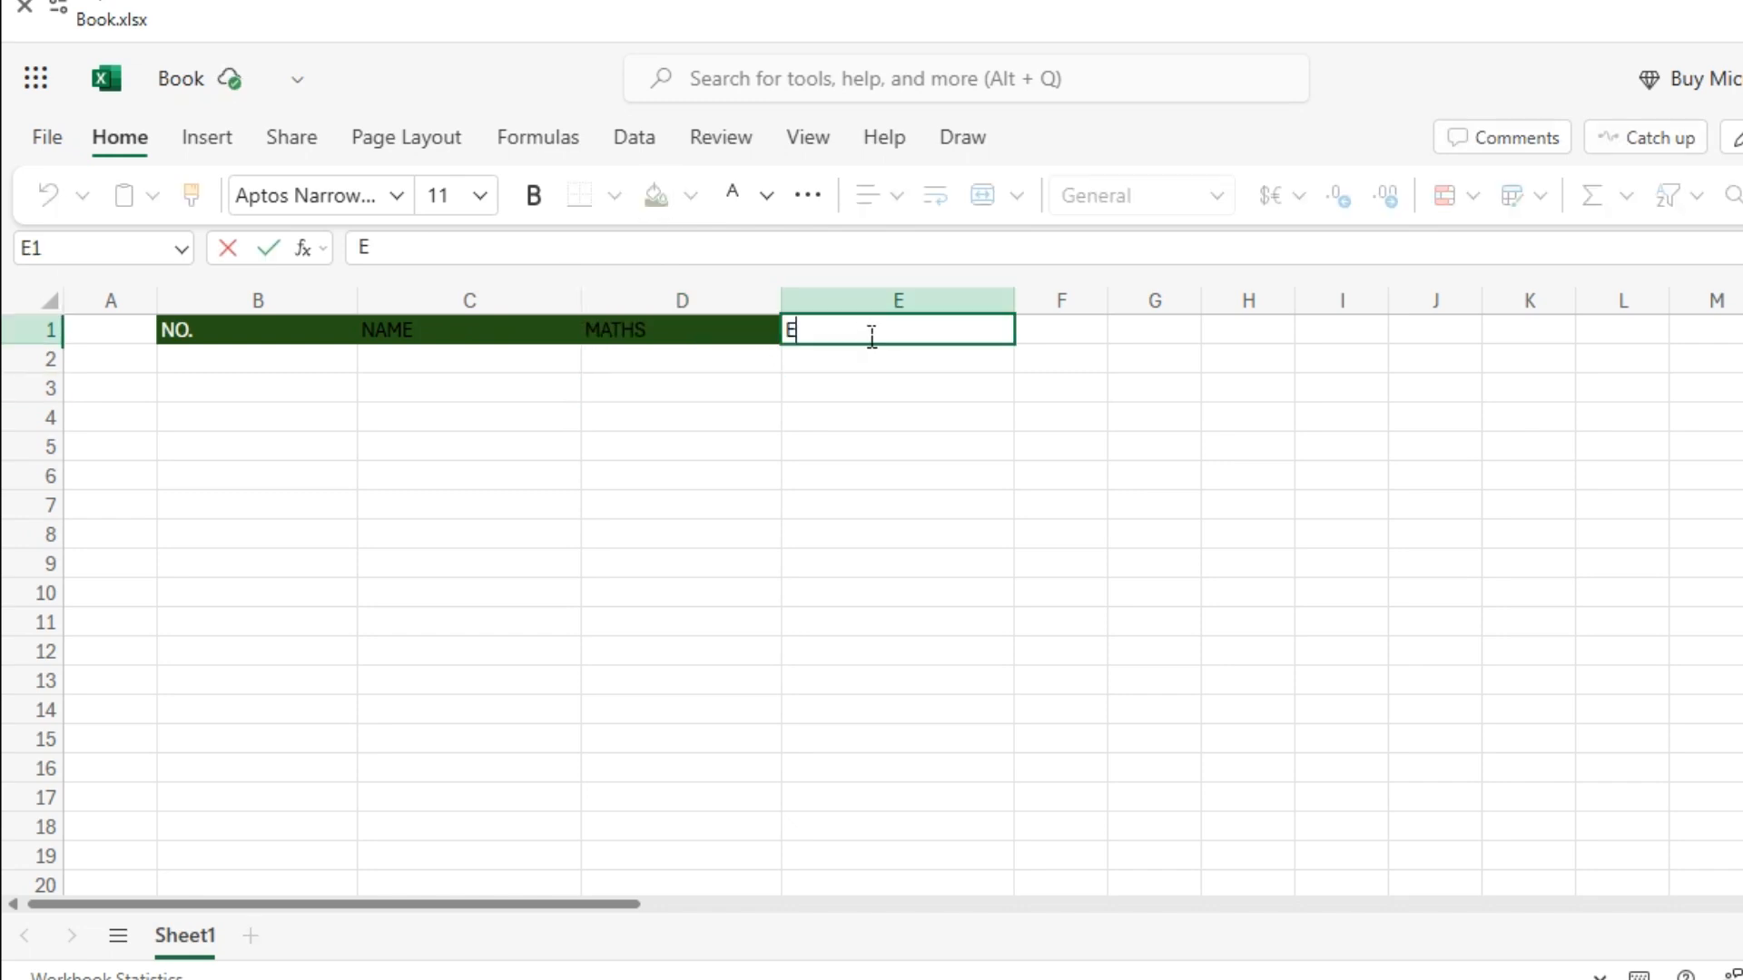
pyautogui.write('NGLIS')
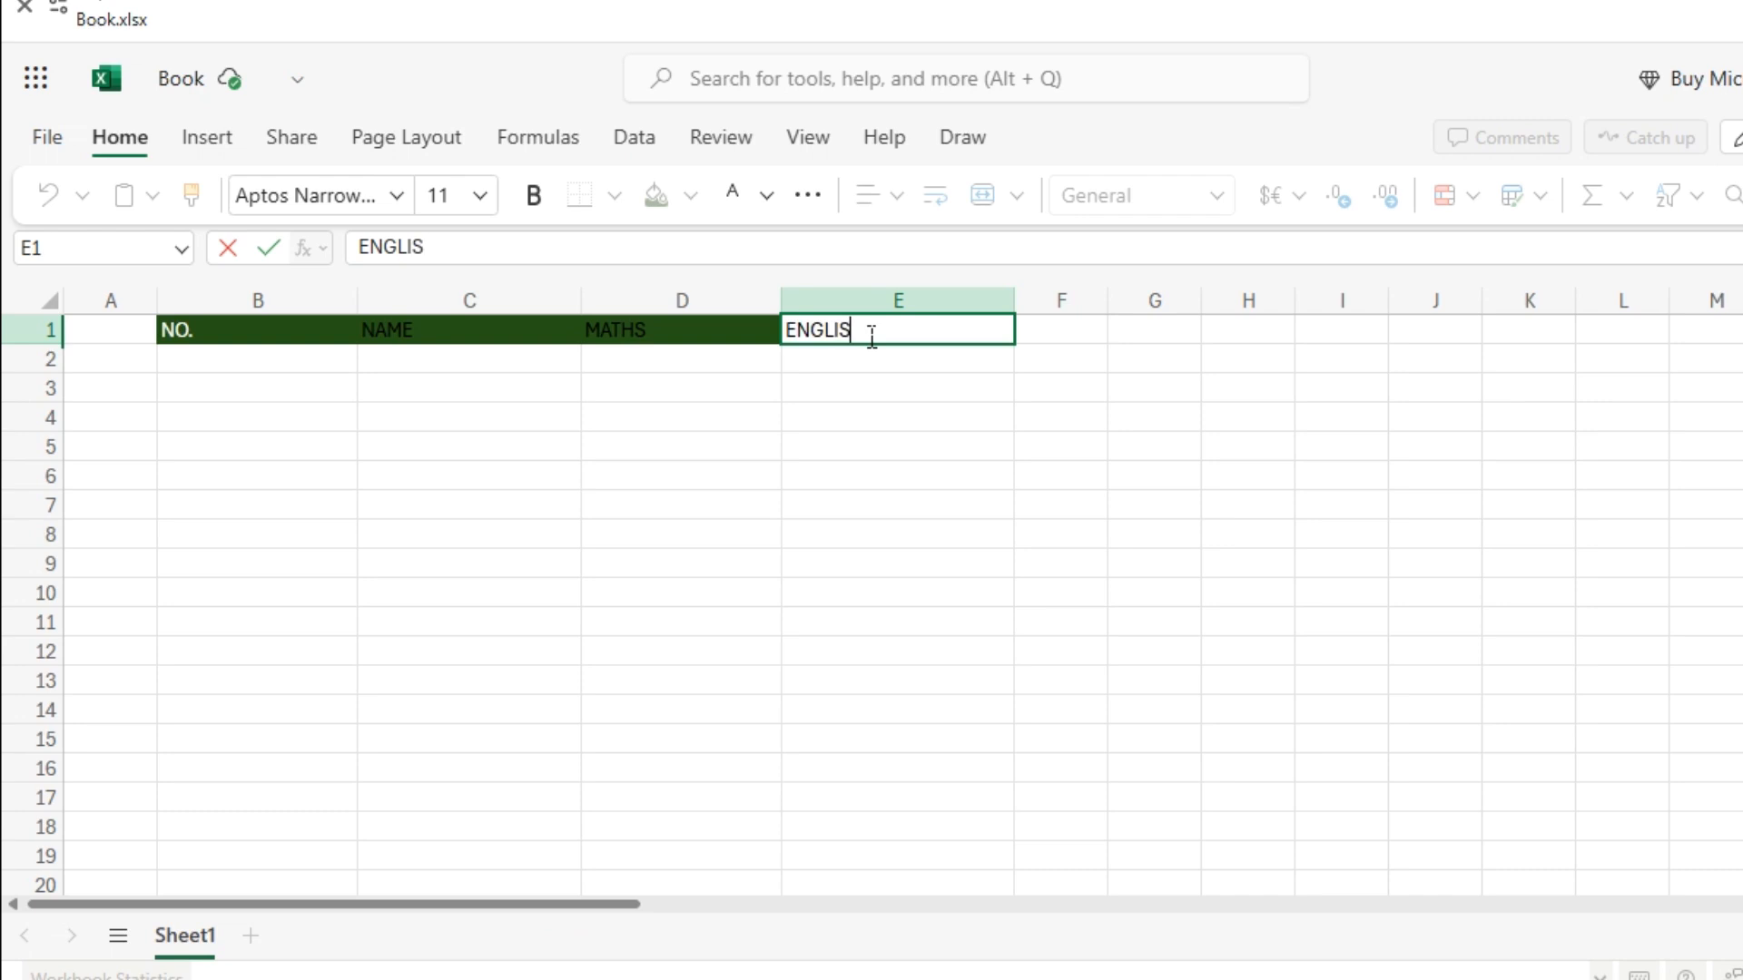
pyautogui.write('H')
pyautogui.moveTo(361, 399); pyautogui.dragTo(890, 369)
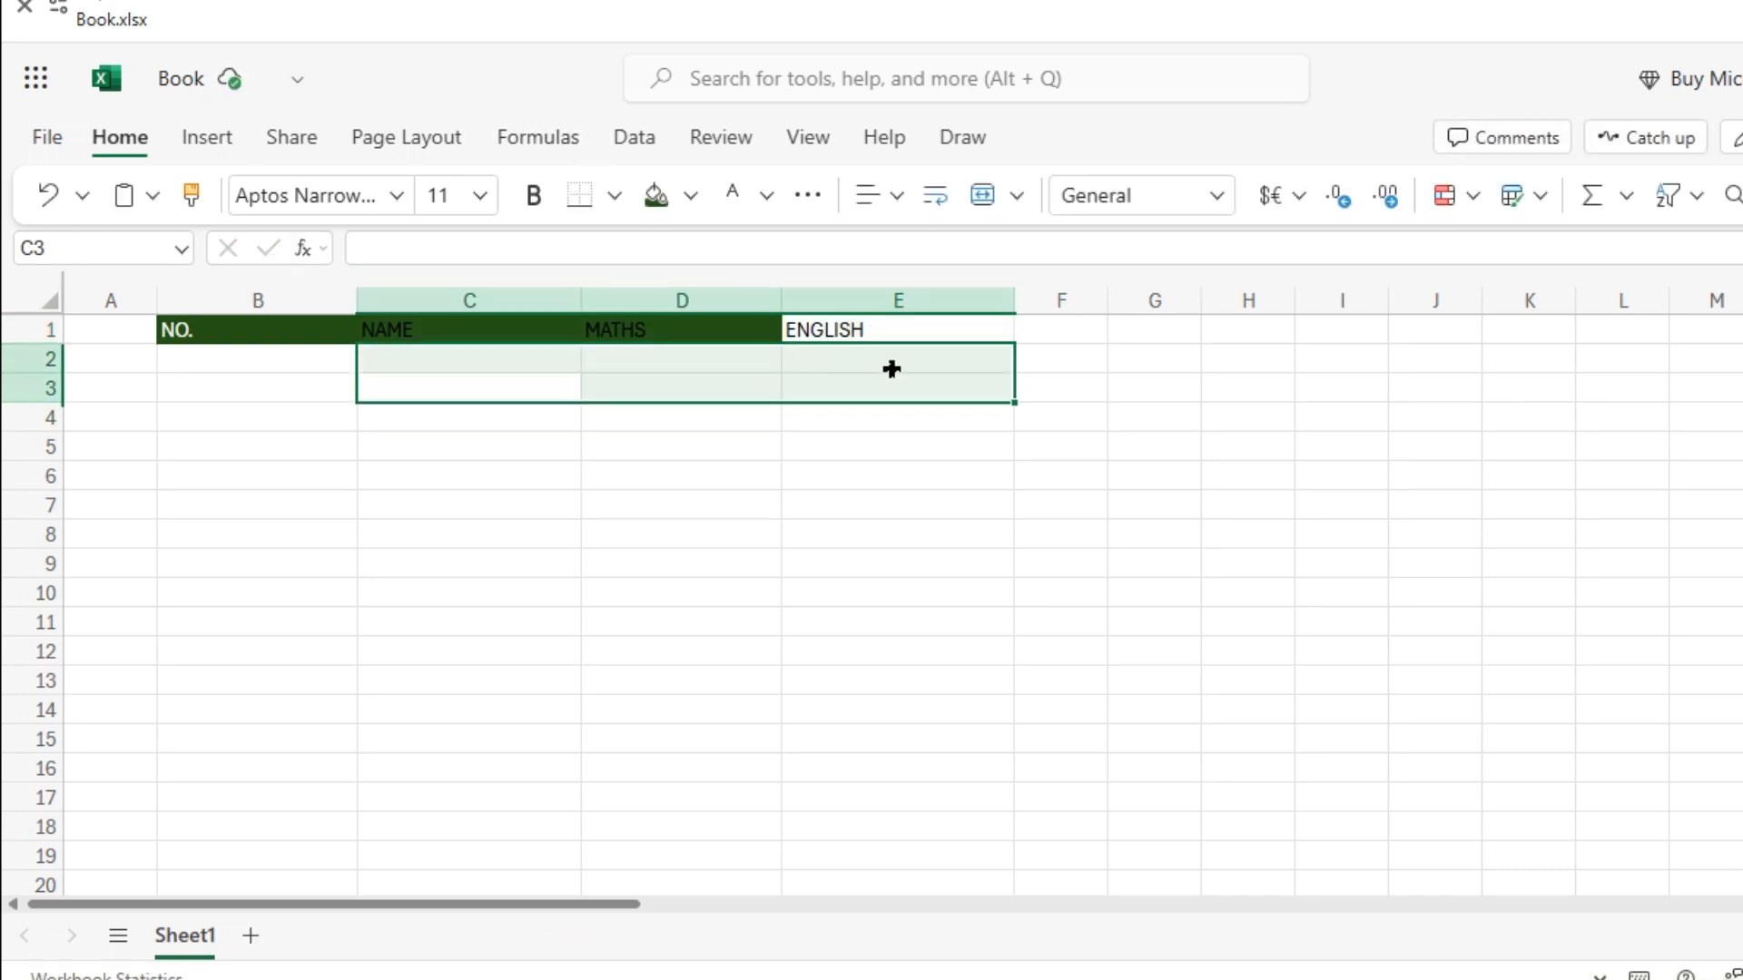
pyautogui.click(892, 368)
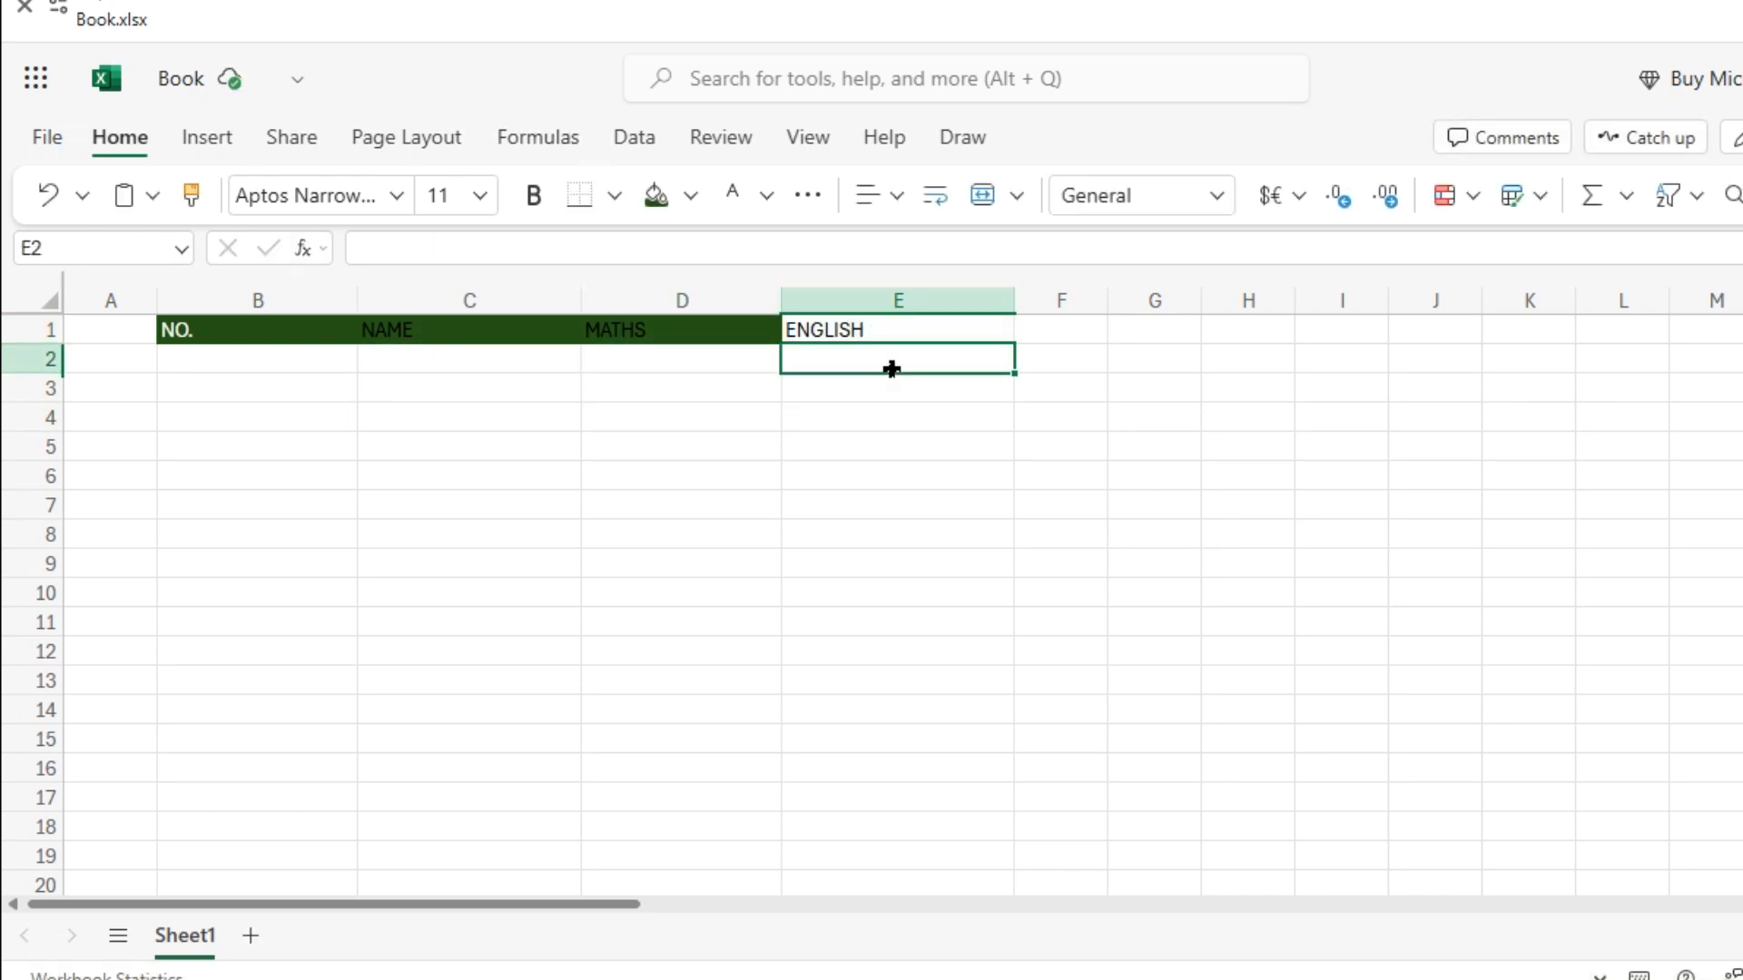
pyautogui.click(909, 474)
pyautogui.click(855, 325)
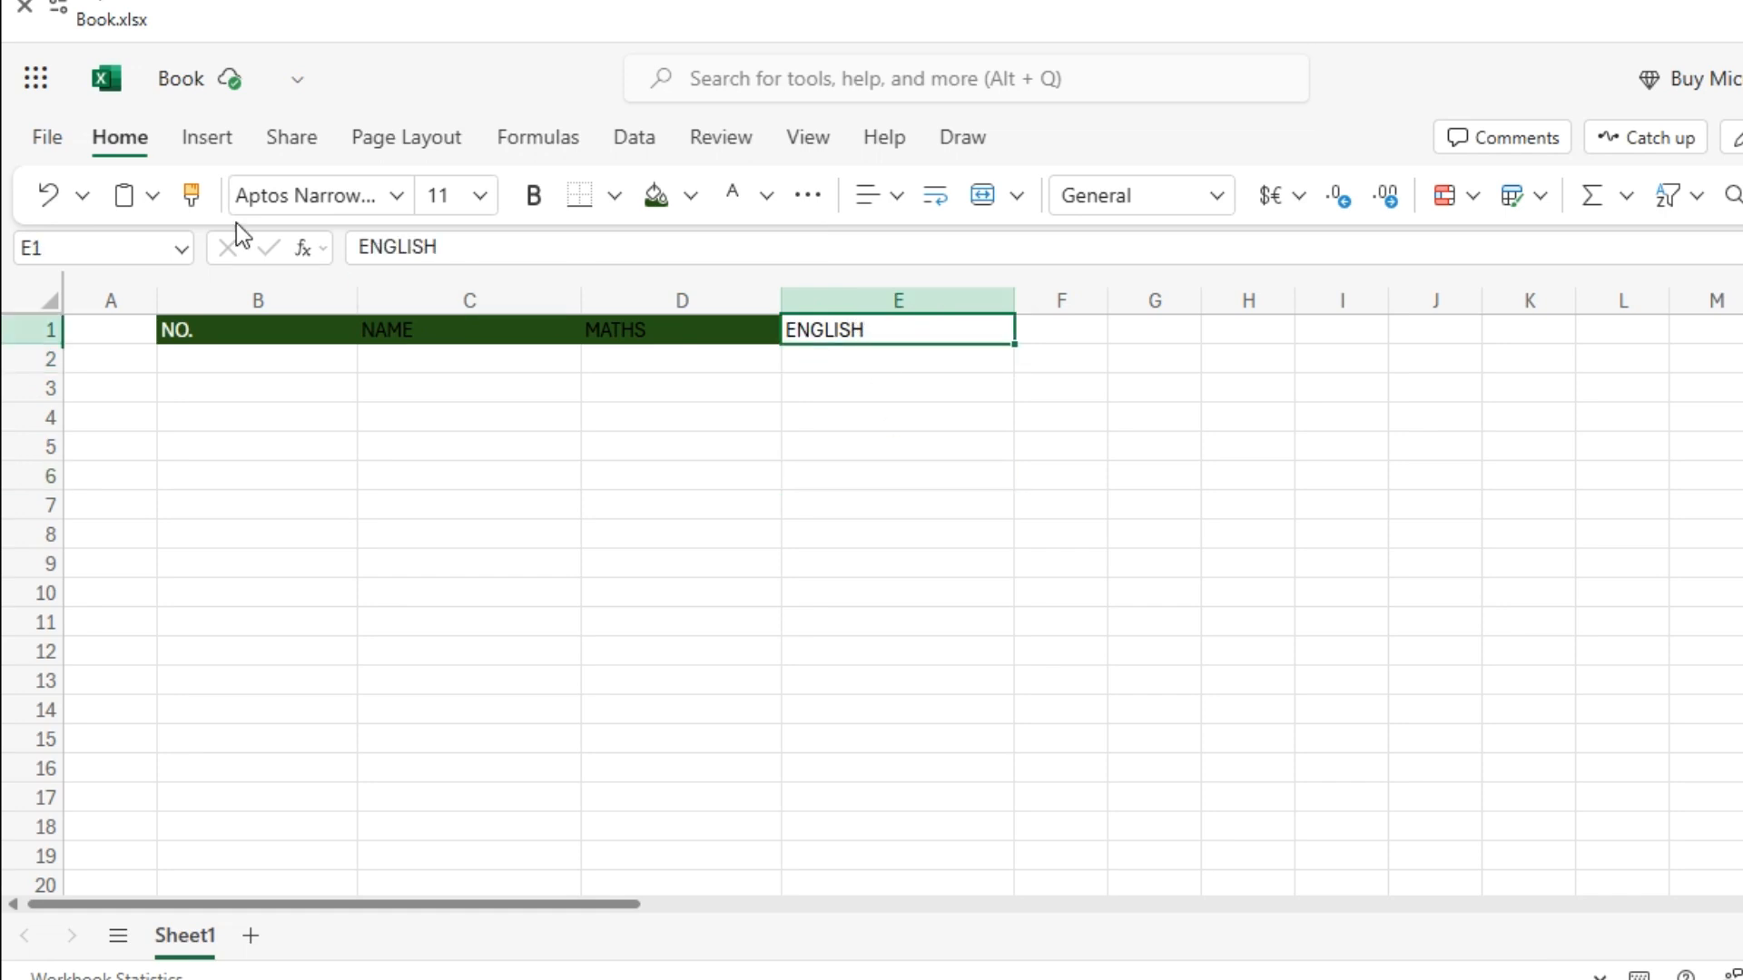
pyautogui.click(670, 204)
# Make the header labels in B1:E1 white and centre them.
pyautogui.hotkey('ctrl', 'a')
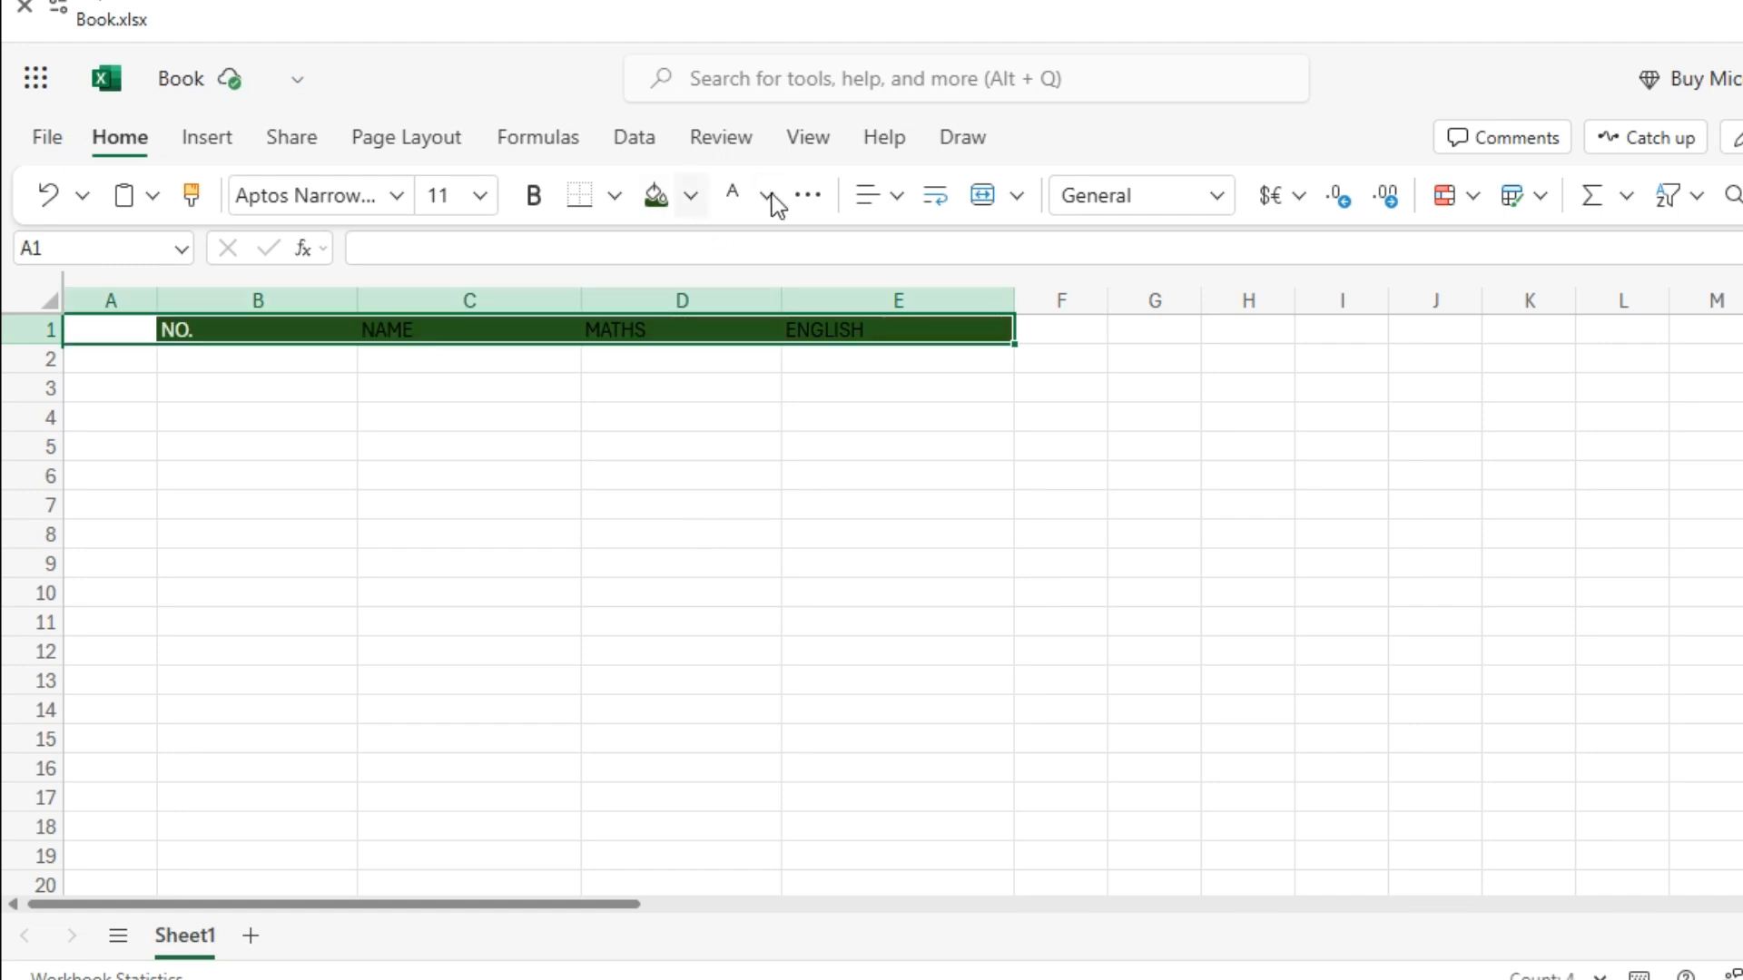
pyautogui.click(770, 198)
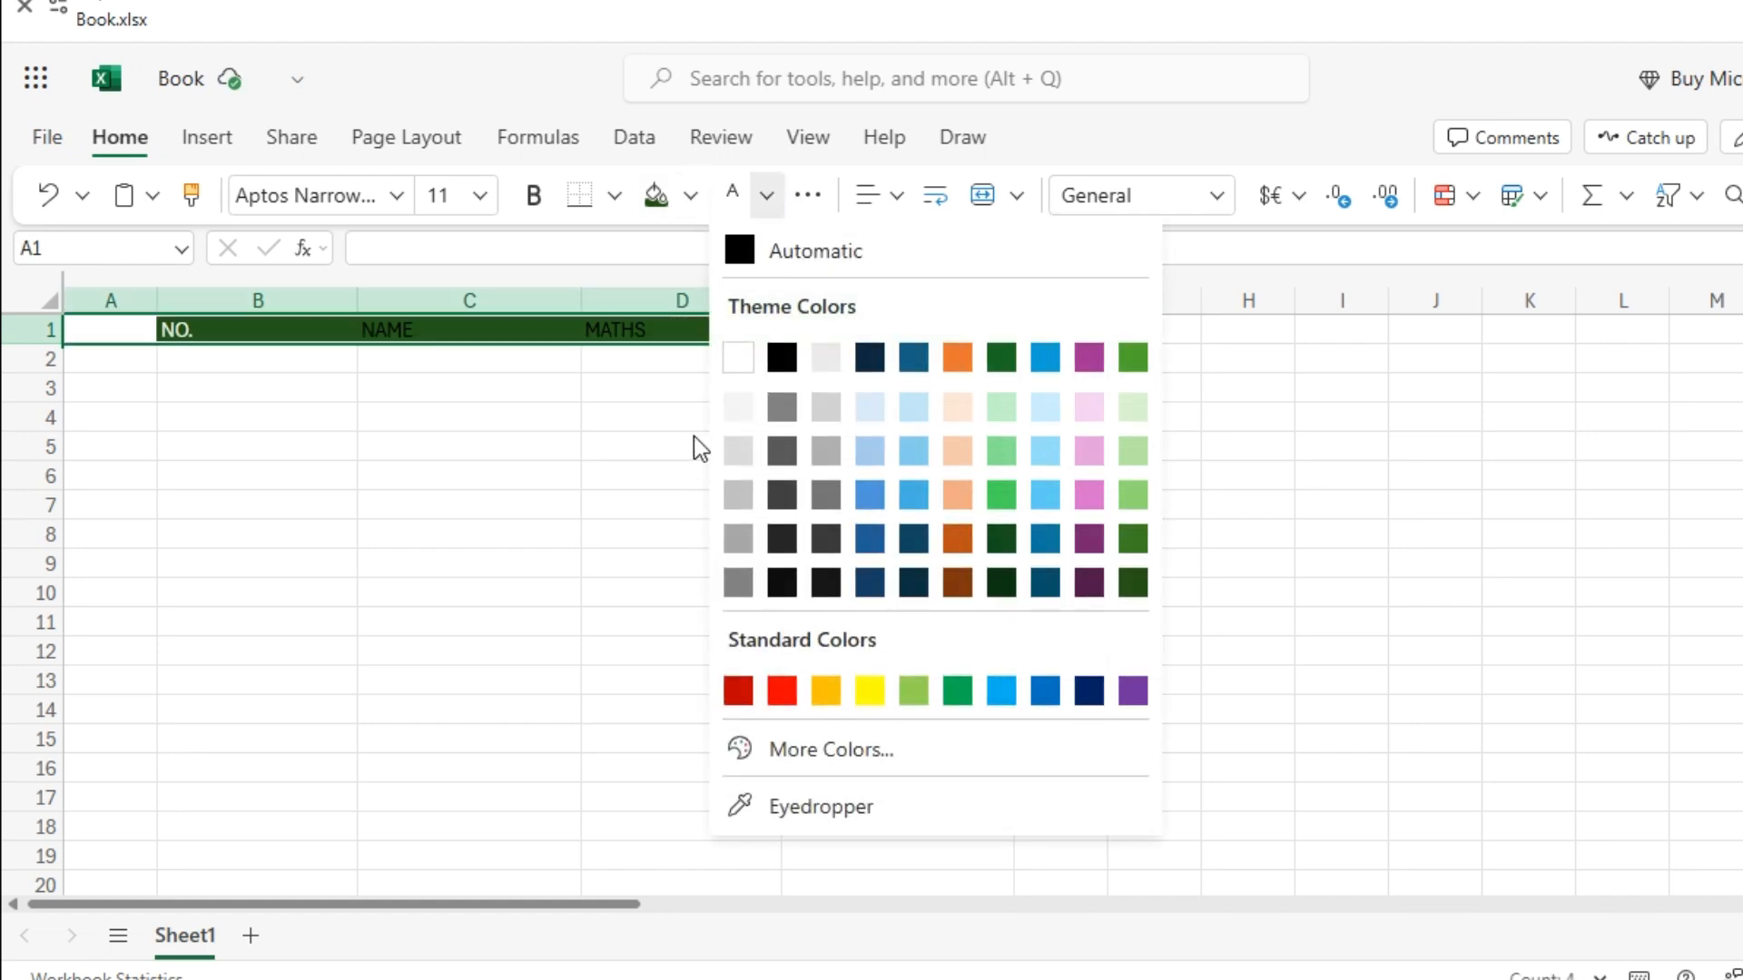
pyautogui.click(746, 365)
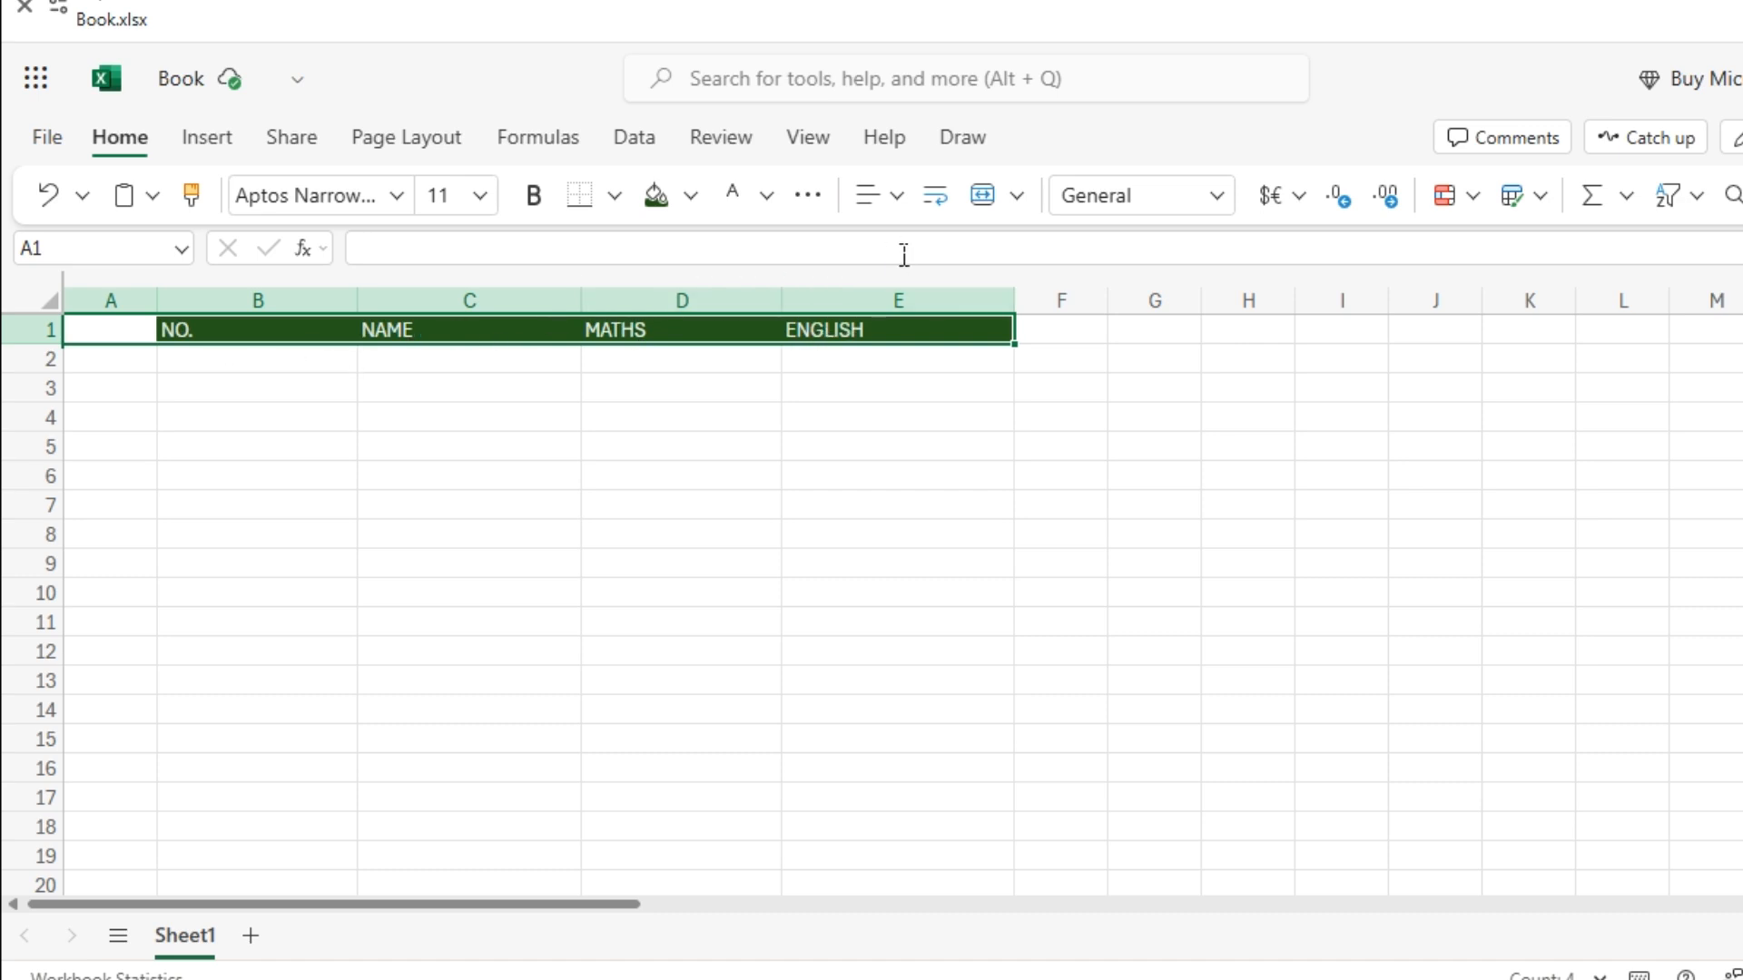
pyautogui.click(897, 196)
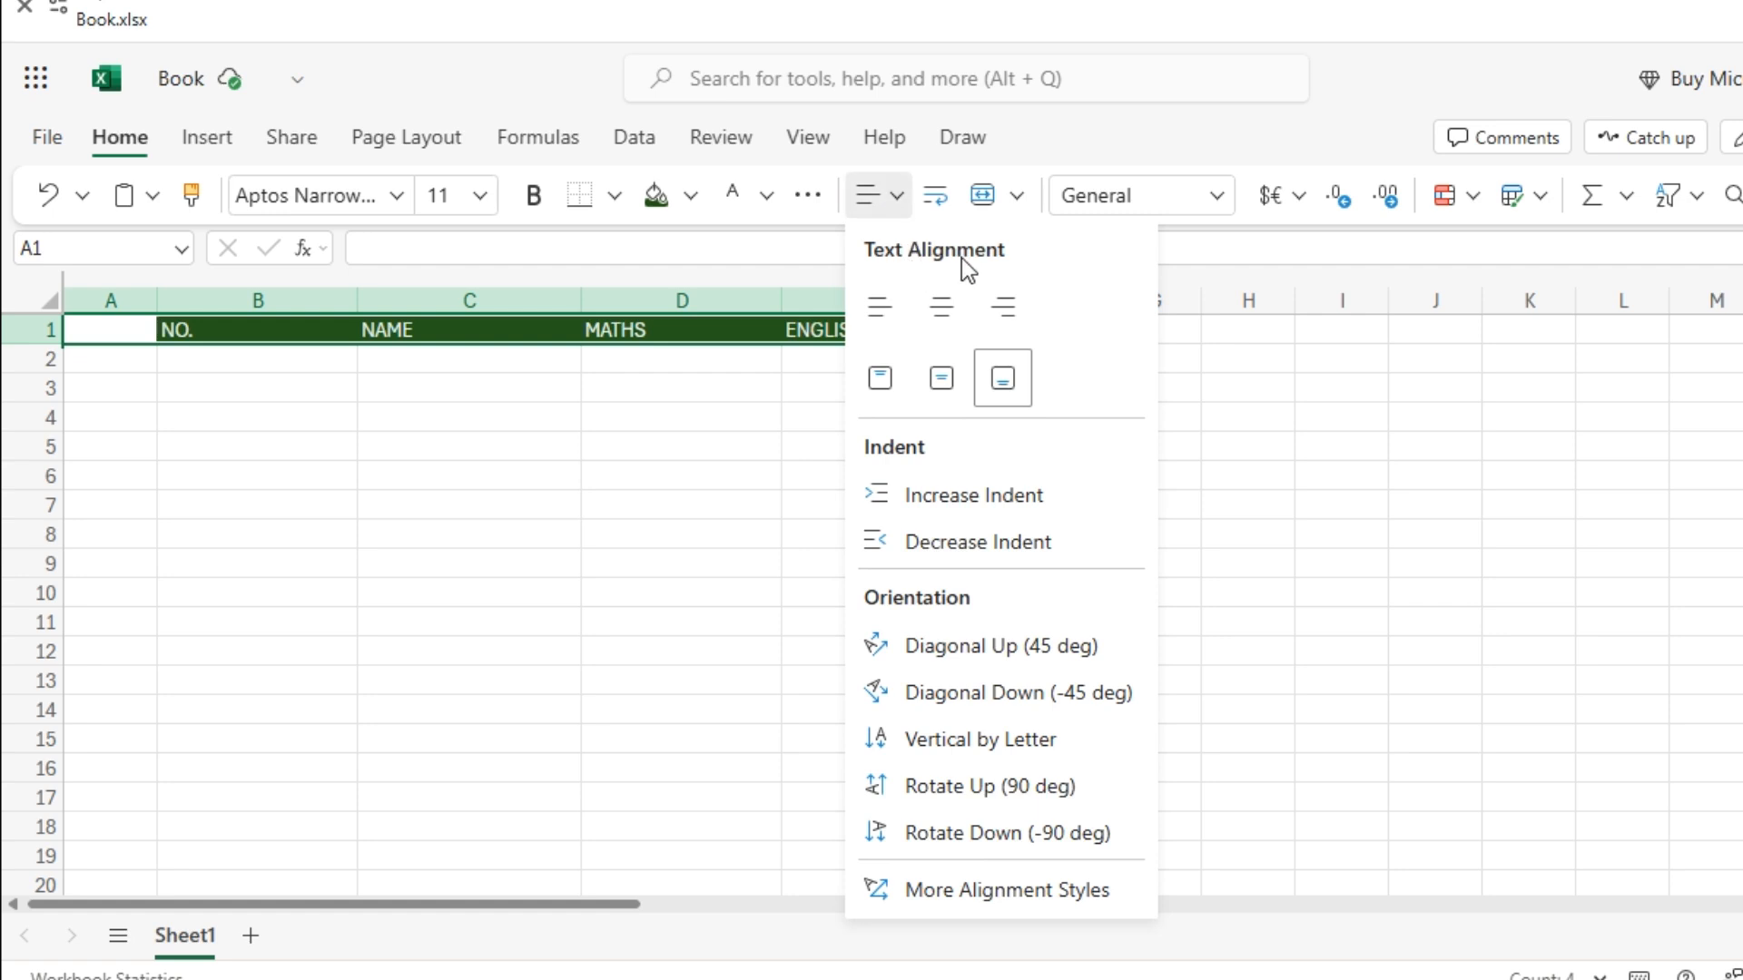
pyautogui.click(952, 311)
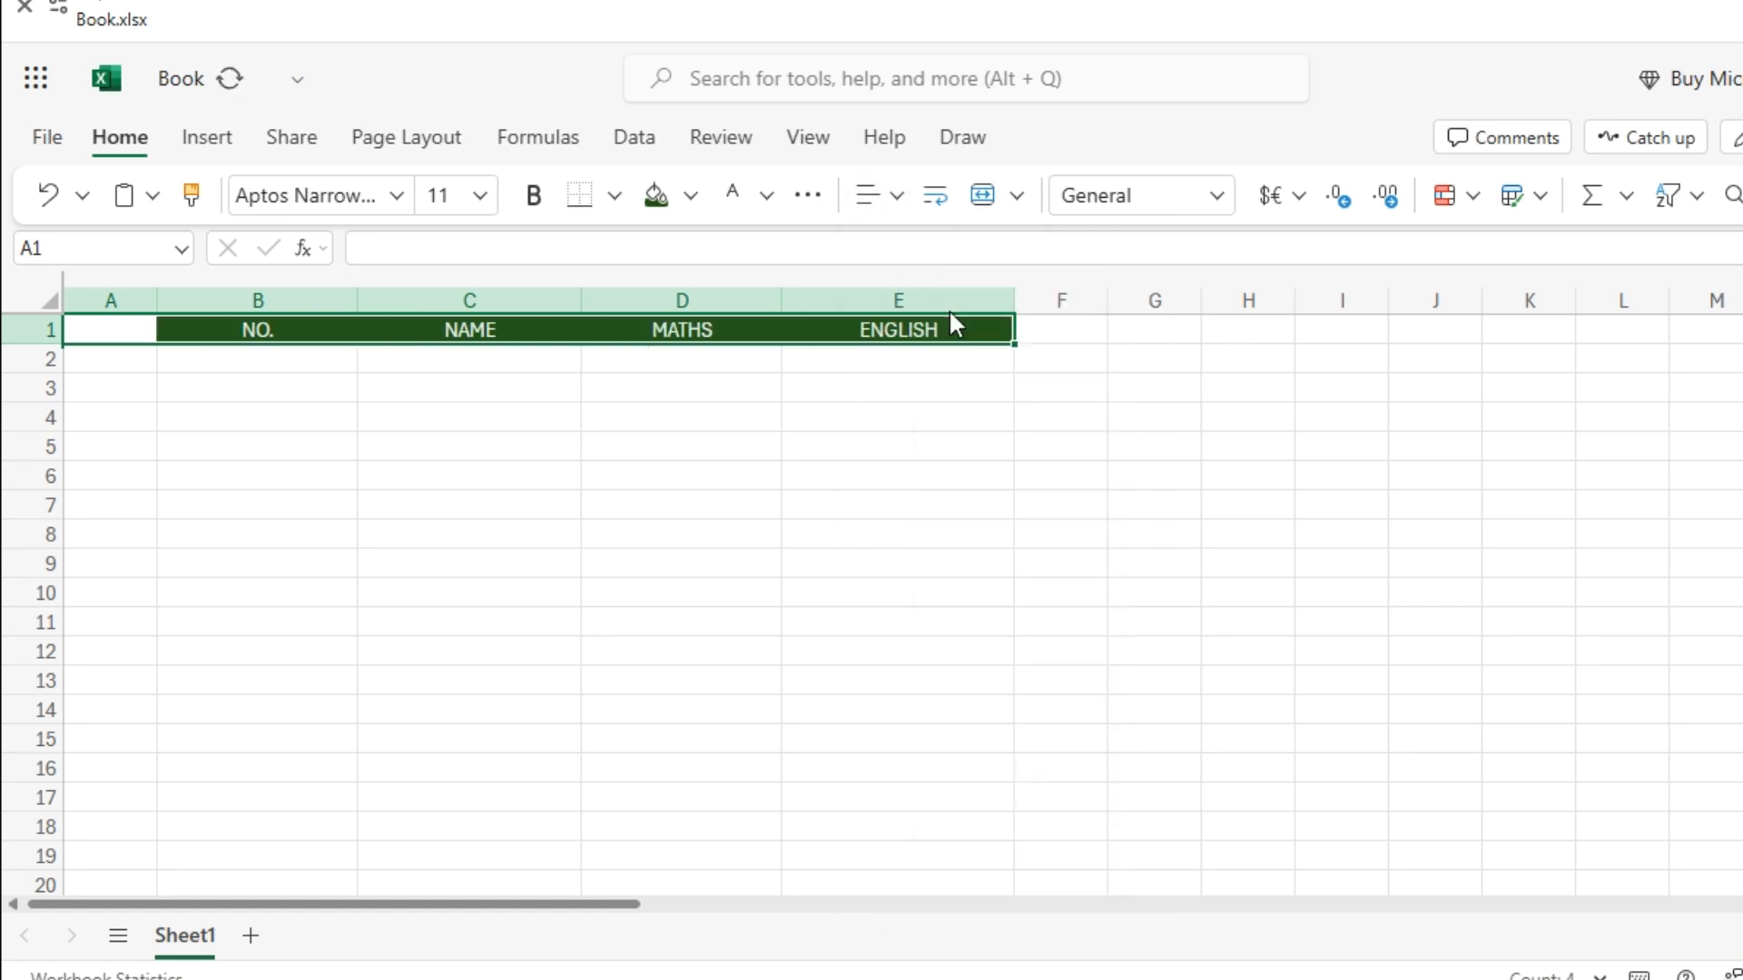
pyautogui.click(246, 357)
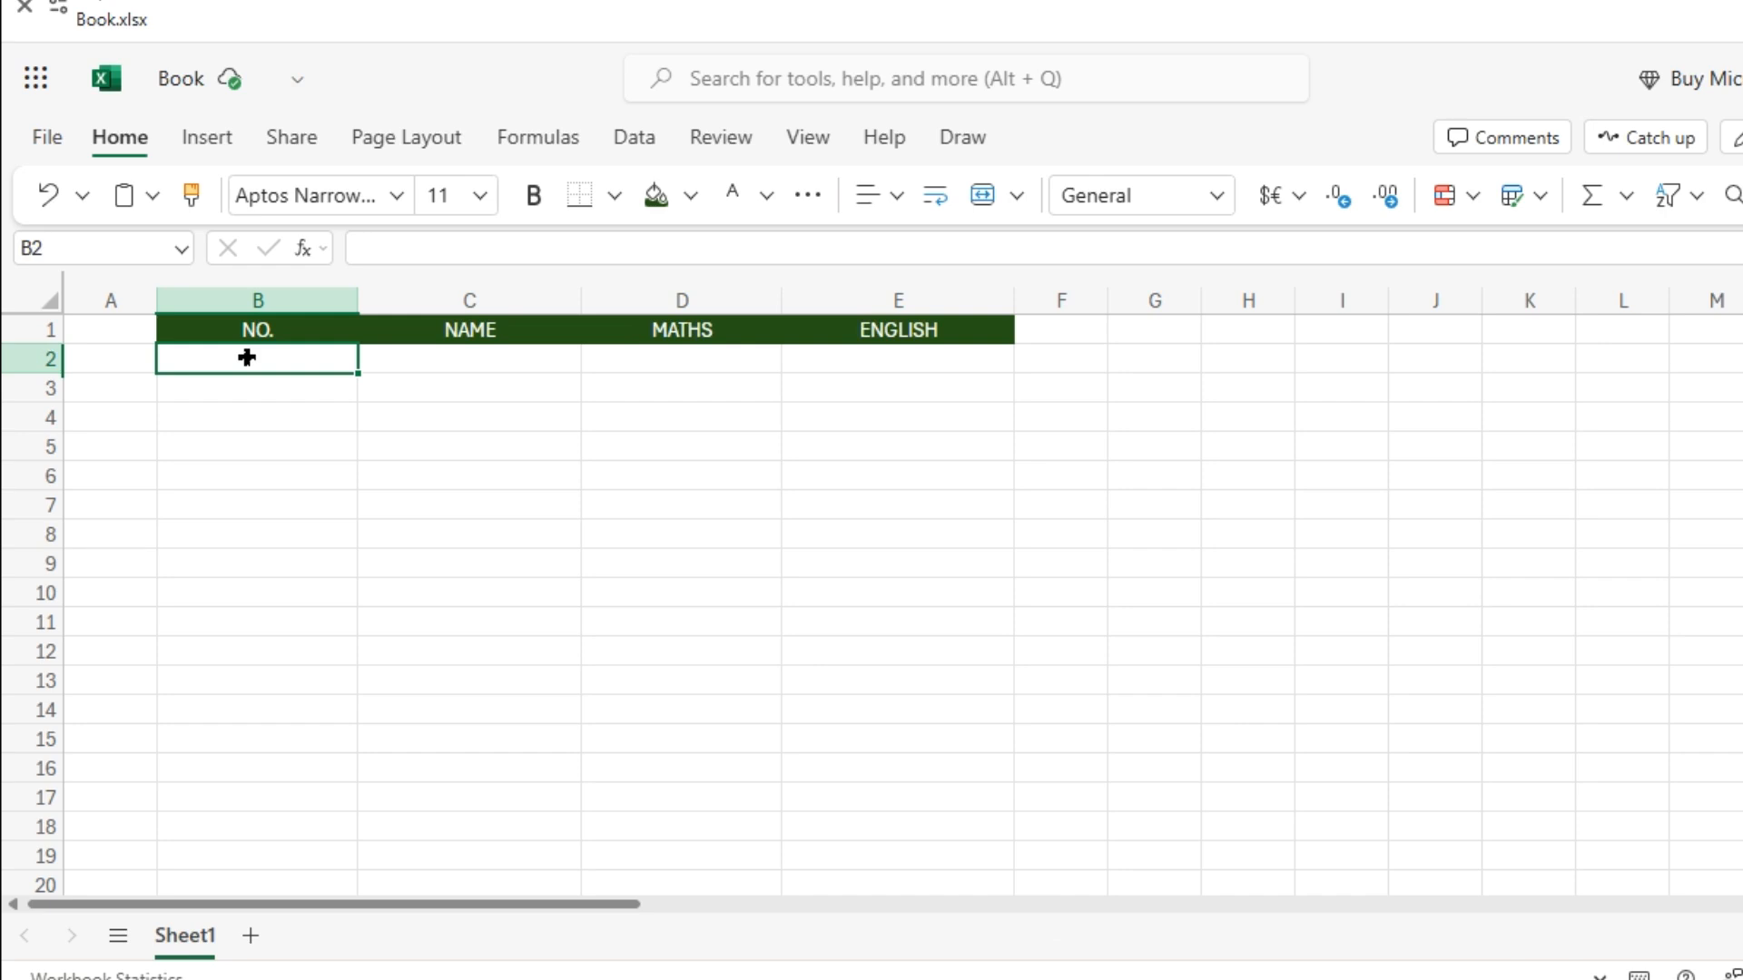
# Enter 1 in B2 and fill serial numbers 1 to 15 down to B16.
pyautogui.write('1')
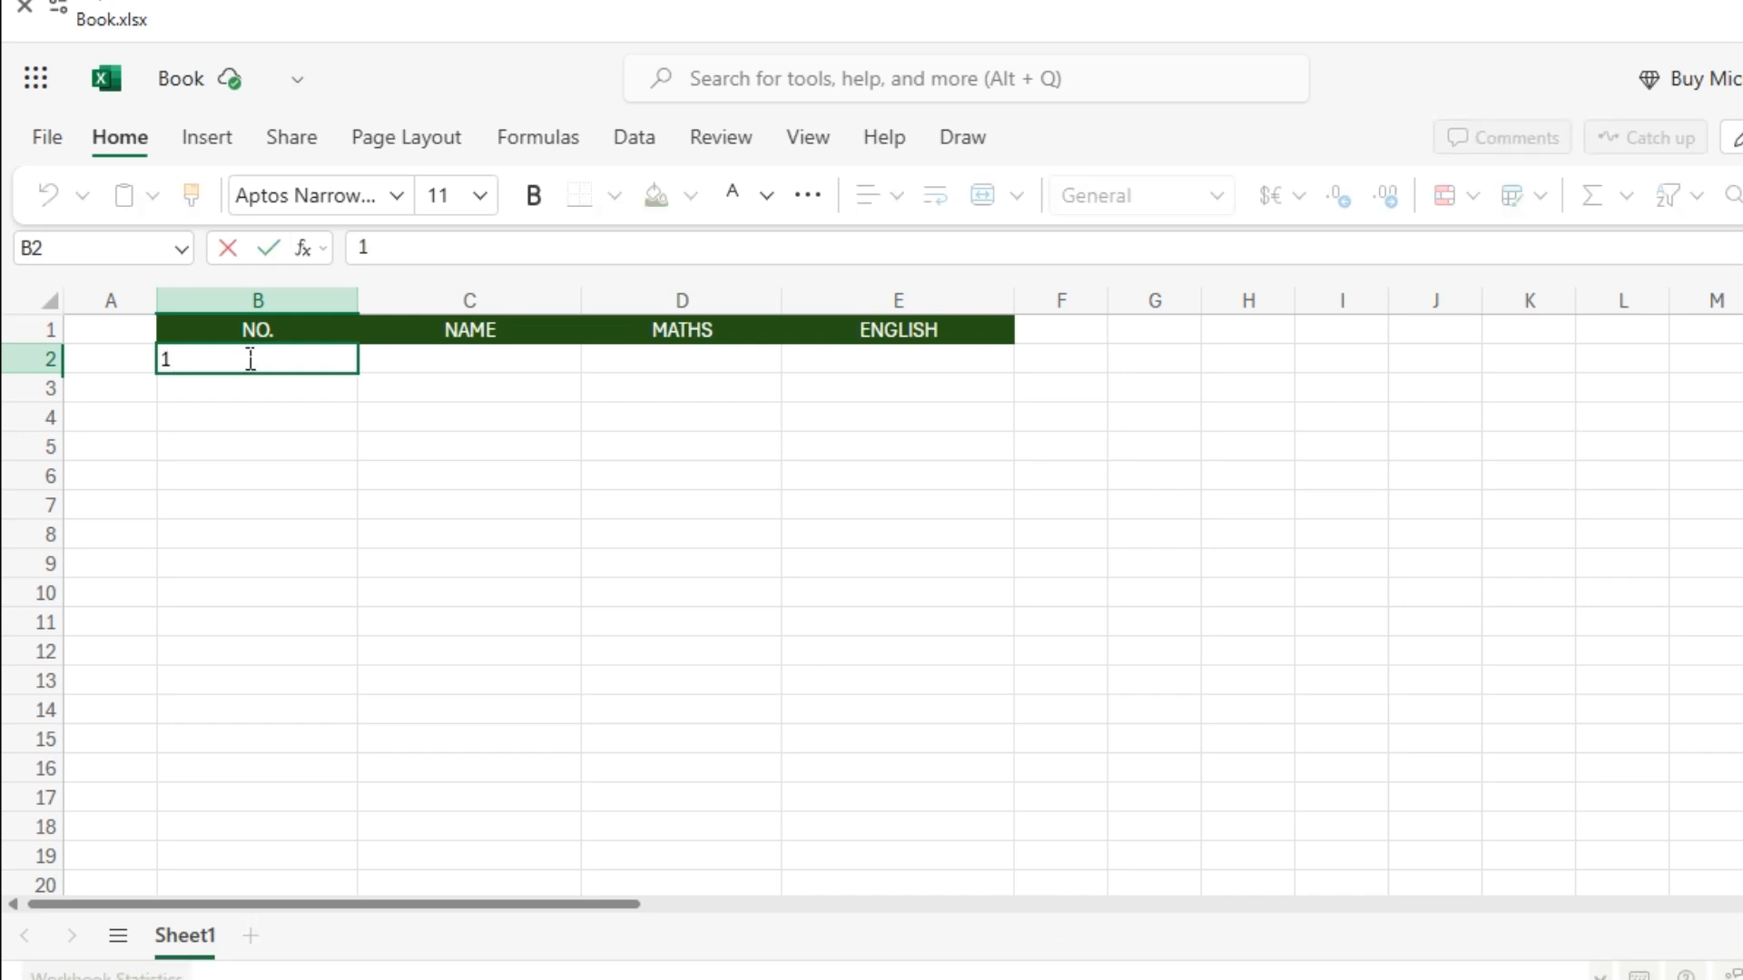
pyautogui.press('Return')
pyautogui.click(264, 362)
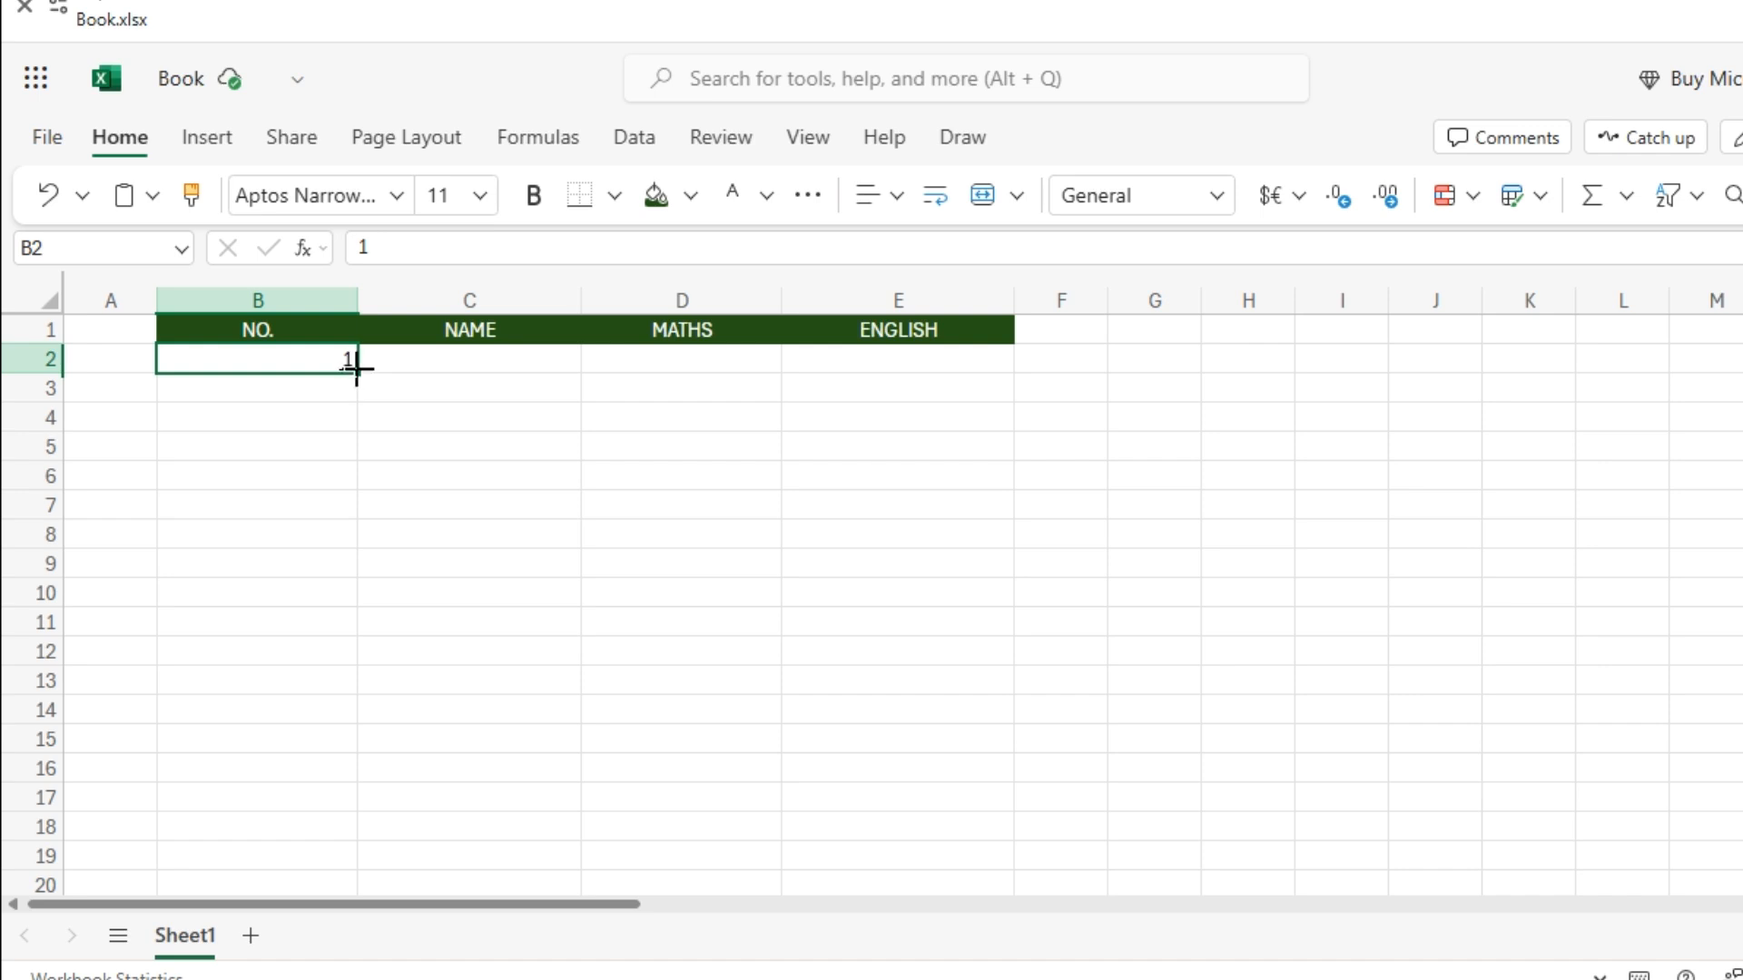
pyautogui.moveTo(356, 368); pyautogui.dragTo(350, 762)
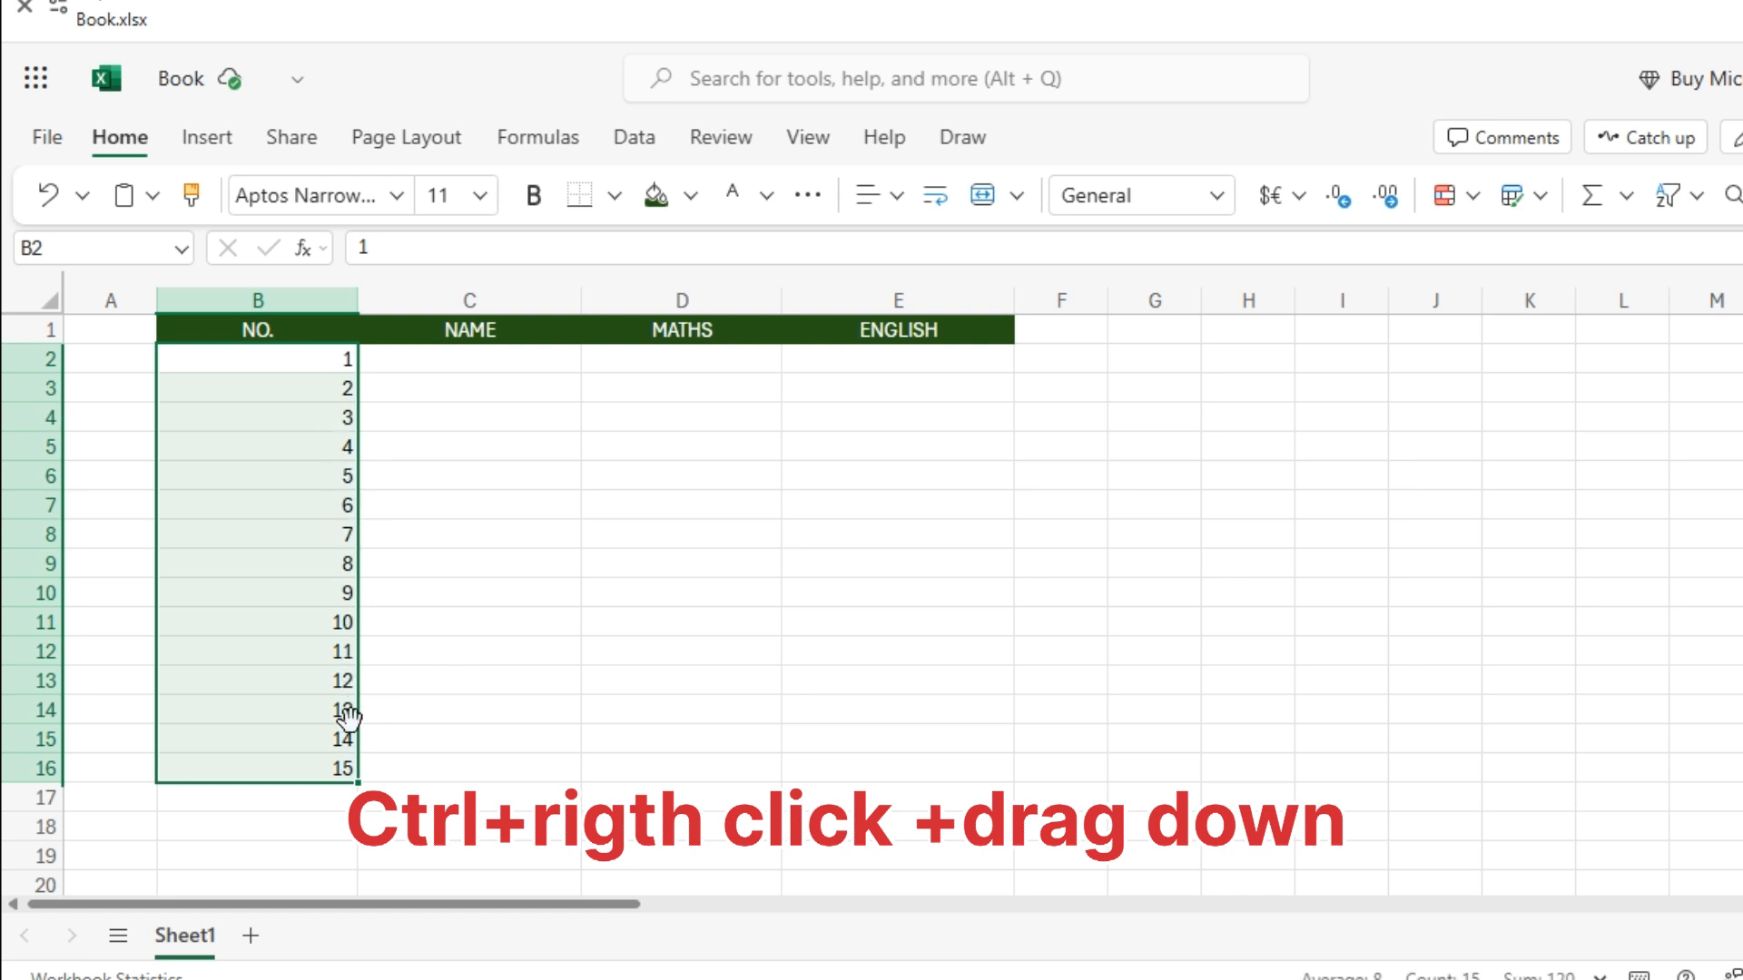
# Enter the fifteen student names in C2:C16.
pyautogui.click(504, 404)
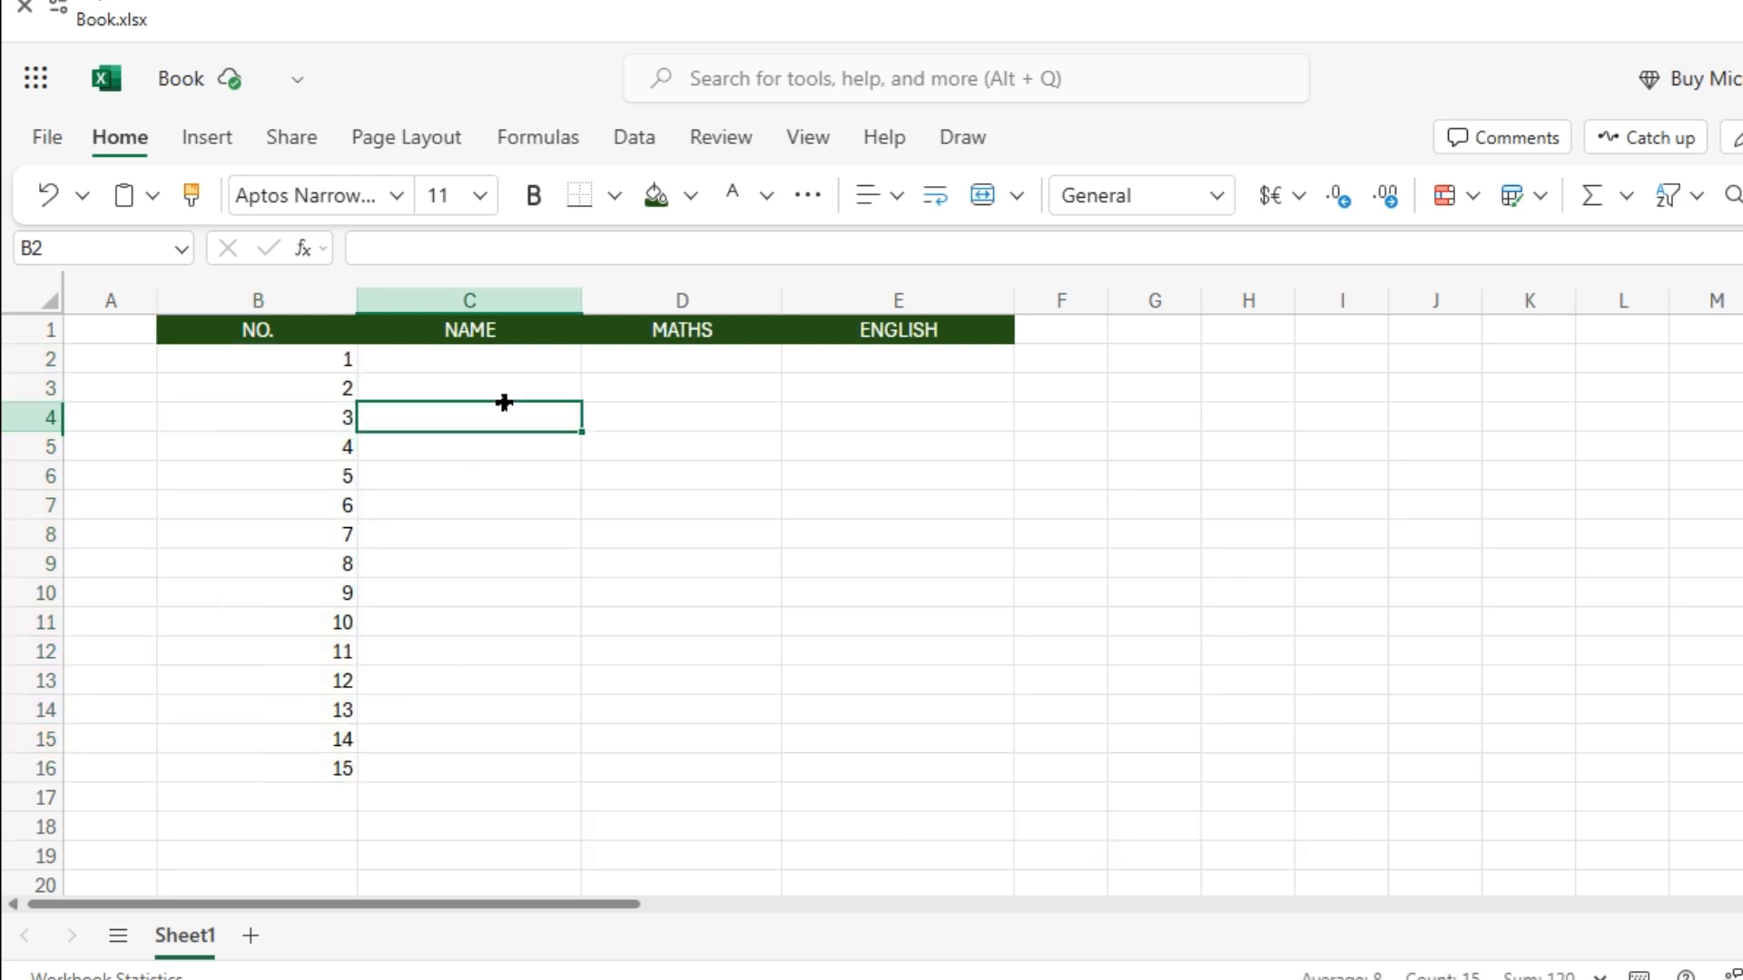
pyautogui.click(452, 358)
pyautogui.write('SHIVA')
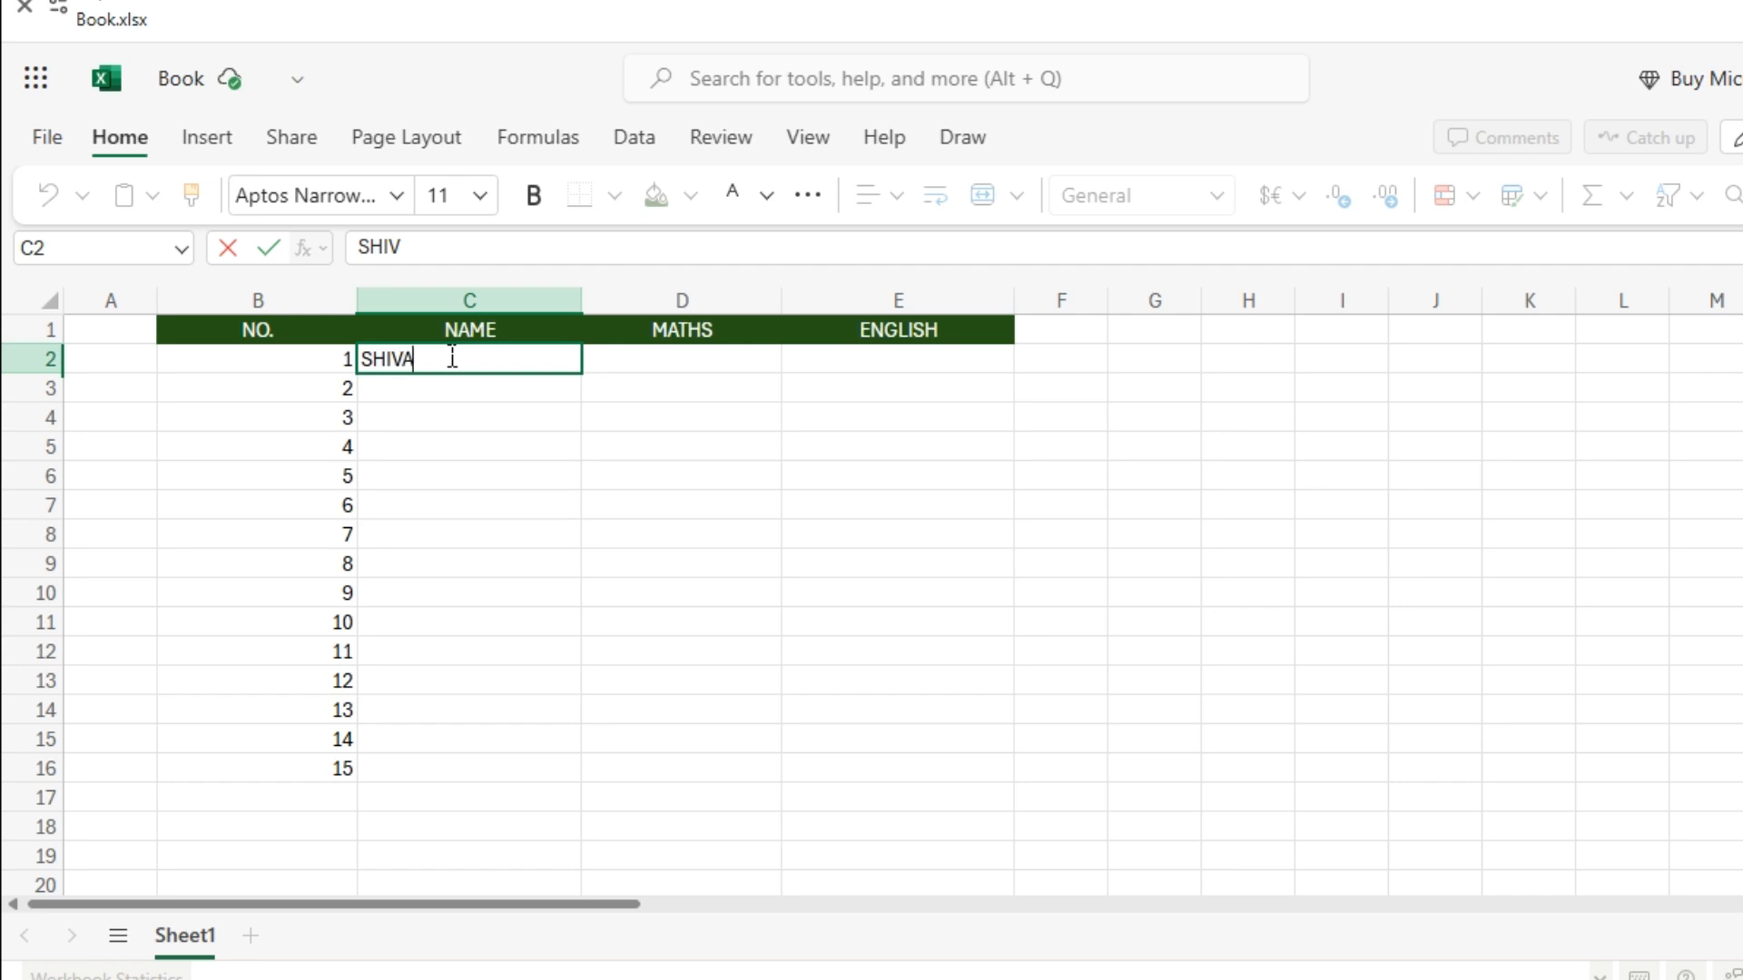
pyautogui.write('MILAN HUSAIN SAJEED LALID NASAR KHALID SALEEM JOSEPH AHMAD BASHEER MAZID SAIFU RINSHAD ZAHER')
# Enter the 15 MATHS marks in D2:D16 and 15 ENGLISH marks in E2:E16.
pyautogui.click(720, 359)
pyautogui.write('50 67 88 90 77 45 43 64 76 89 43 56 87 65 67')
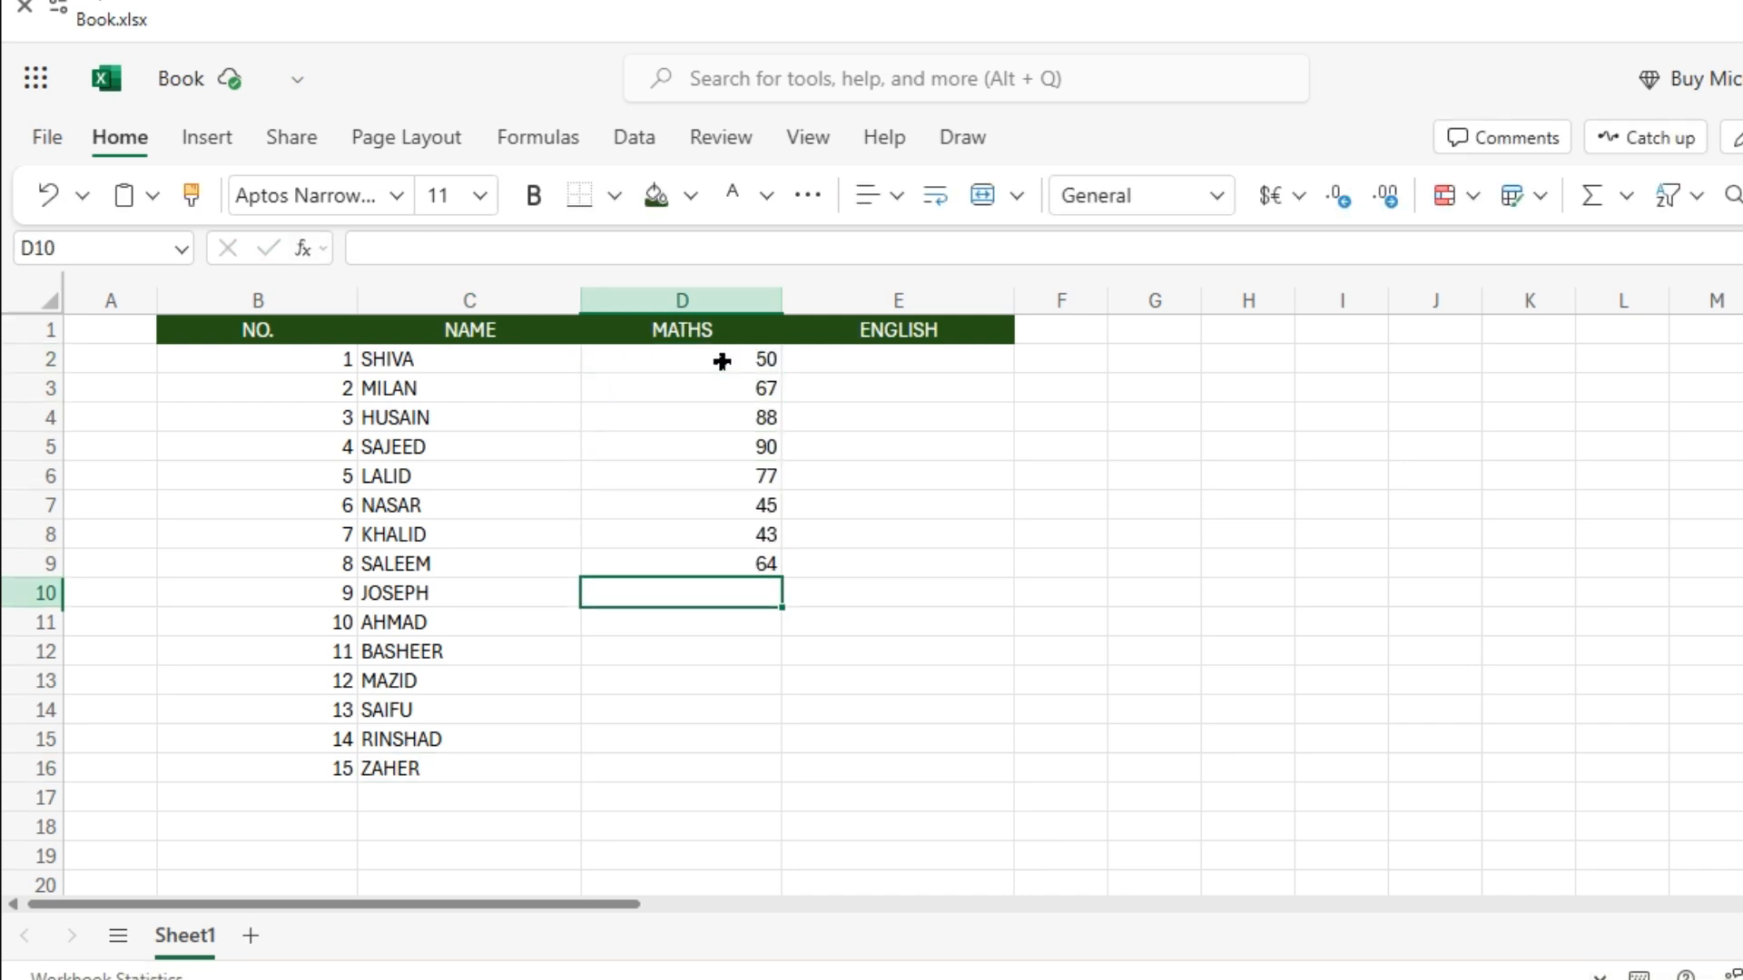
pyautogui.click(898, 359)
pyautogui.write('55 88 76 98 67 78 67 59 60 67 85 55 66 87 90')
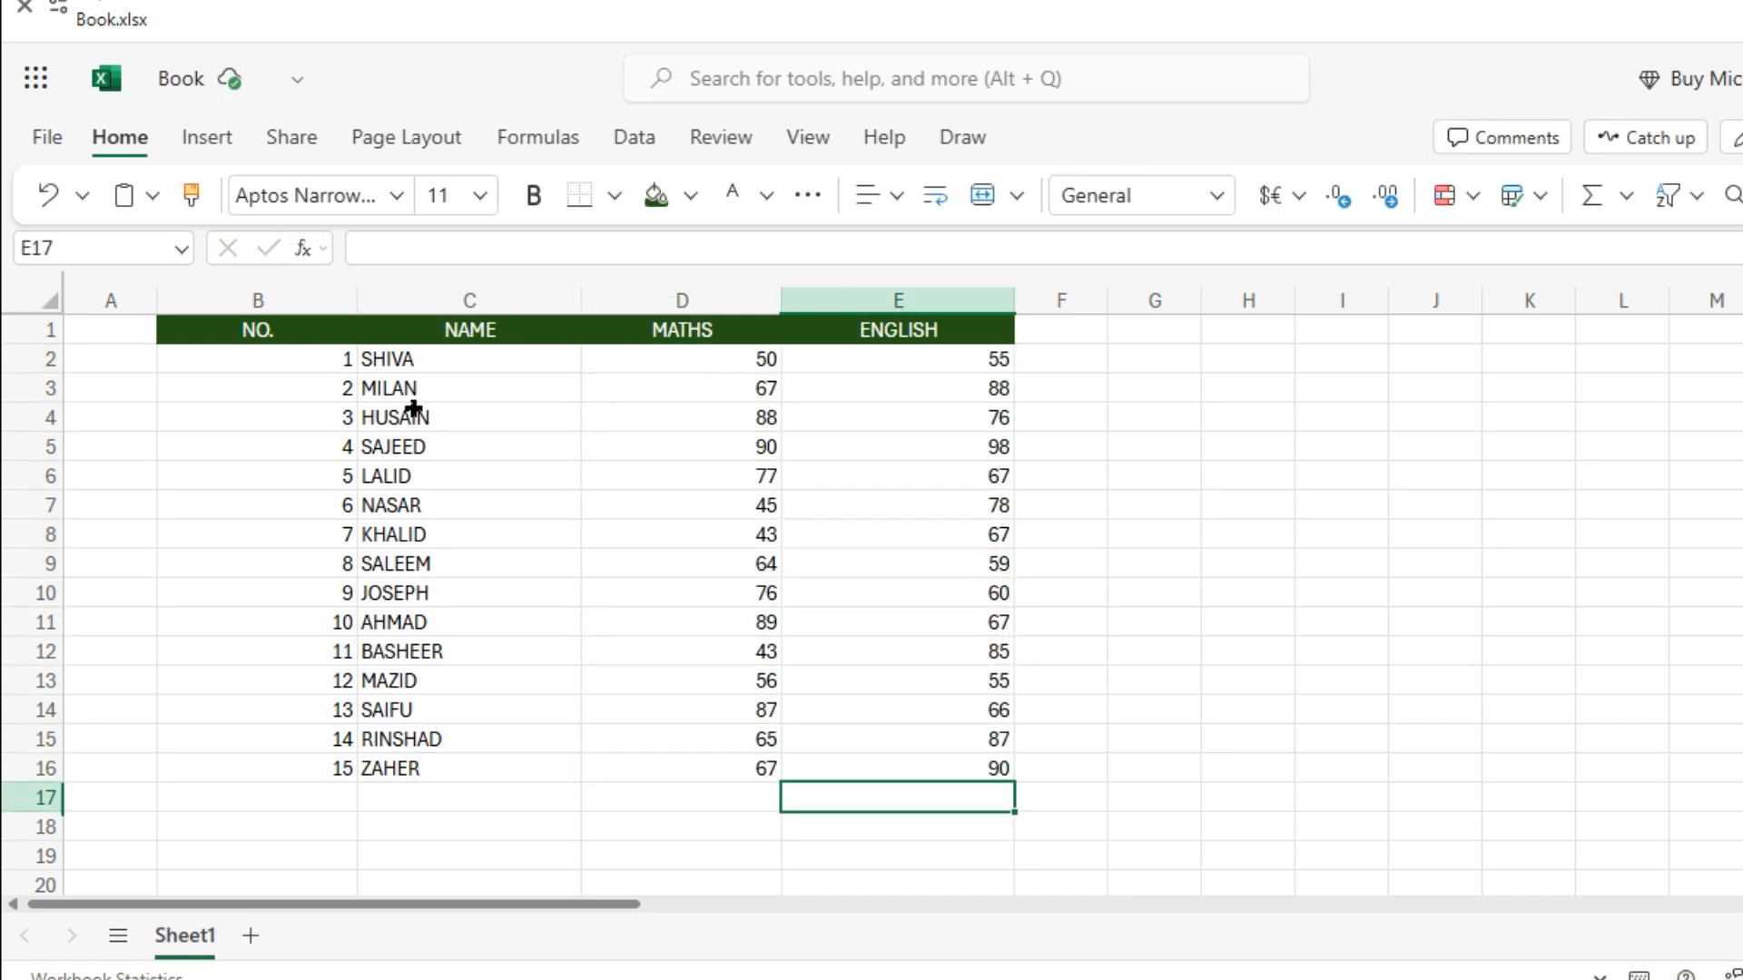
# Select the name and mark ranges to review the entered data.
pyautogui.moveTo(400, 360); pyautogui.dragTo(540, 761)
pyautogui.moveTo(717, 622); pyautogui.dragTo(720, 384)
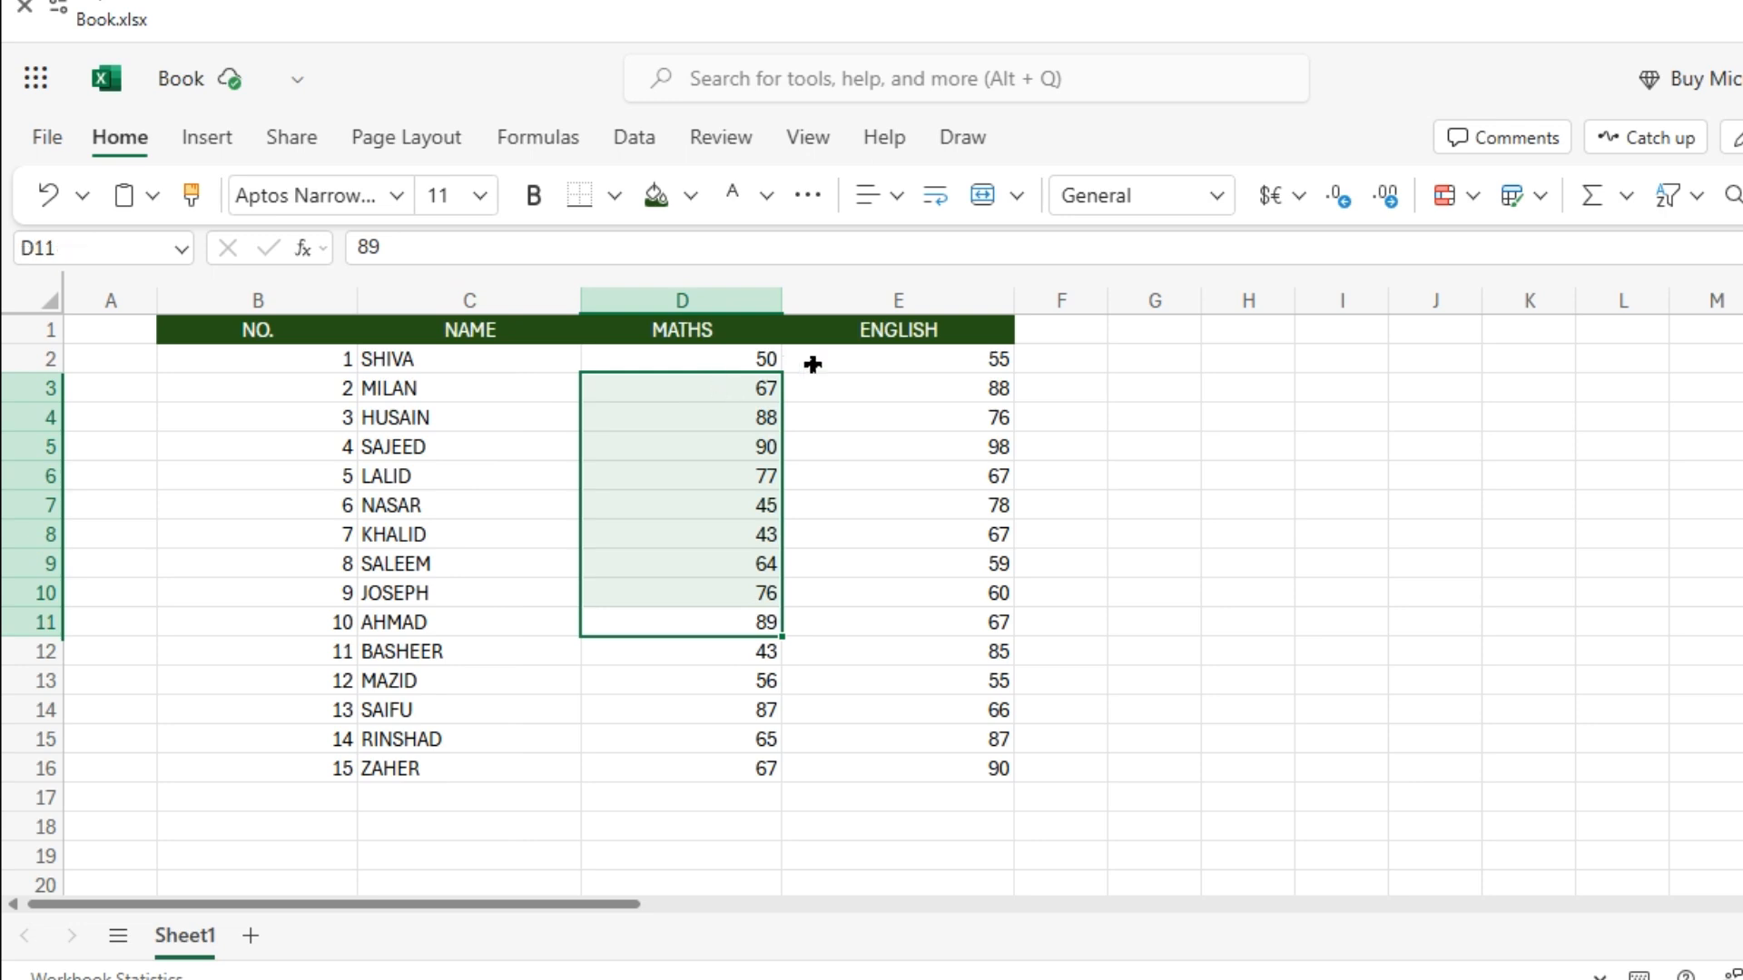
pyautogui.moveTo(844, 502); pyautogui.dragTo(750, 377)
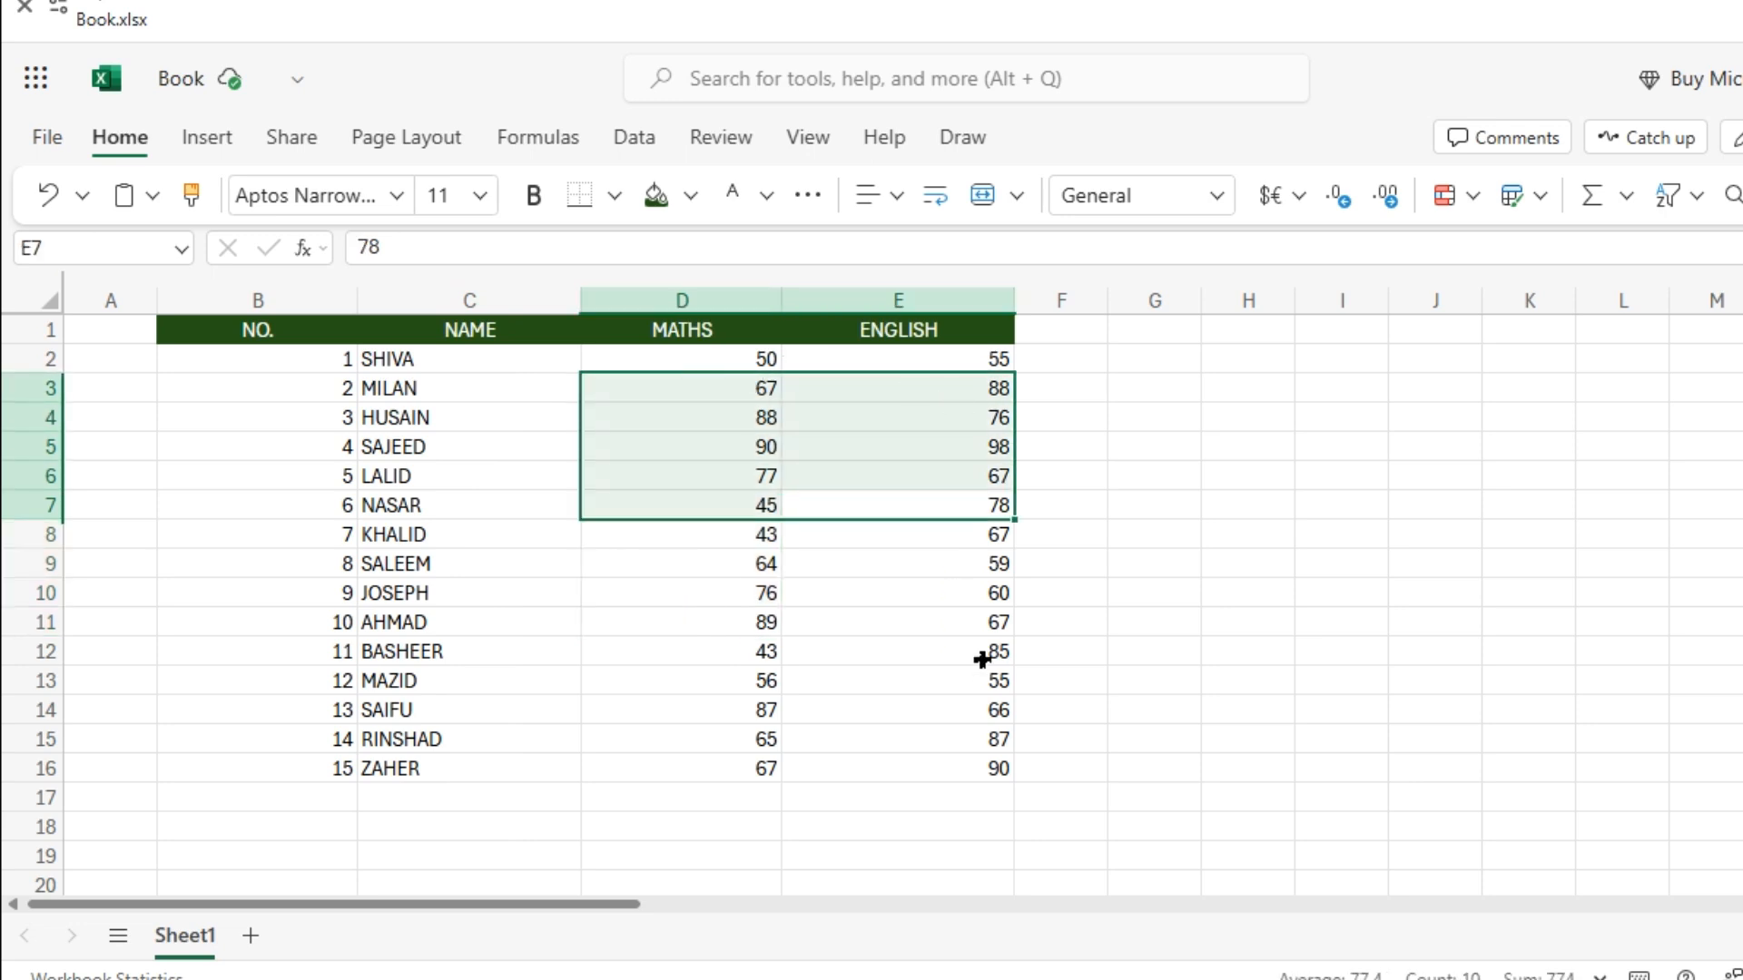
pyautogui.moveTo(1381, 630); pyautogui.dragTo(472, 477)
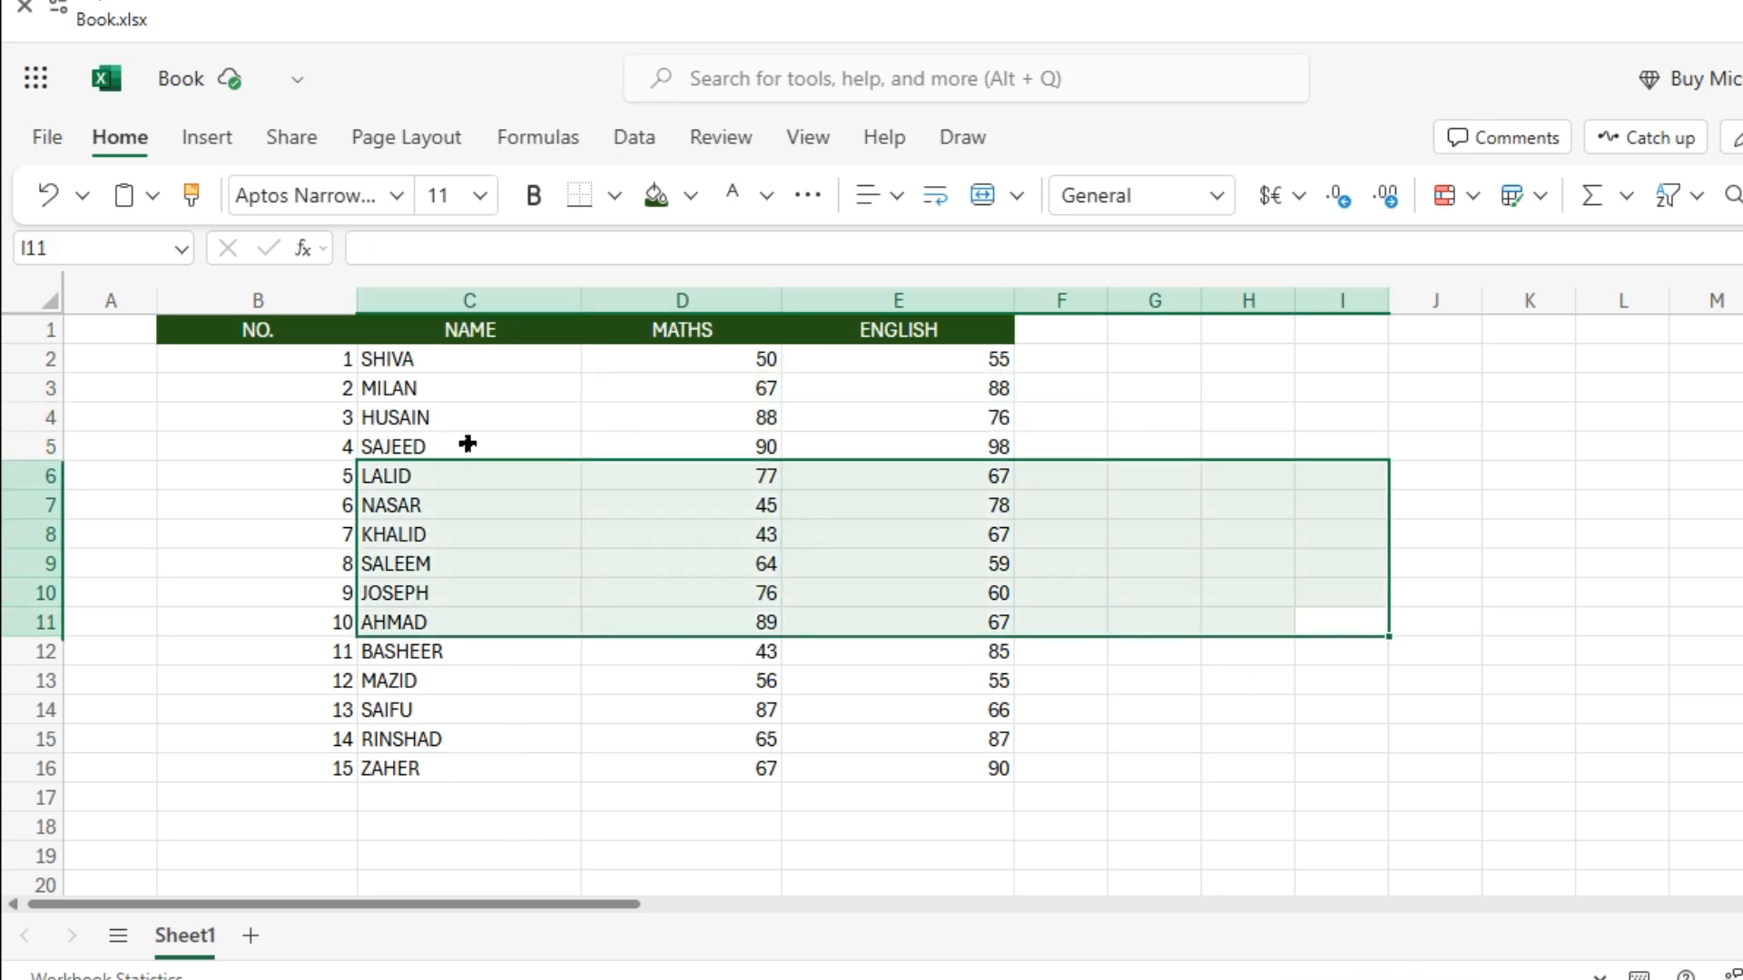
pyautogui.click(385, 408)
pyautogui.click(638, 387)
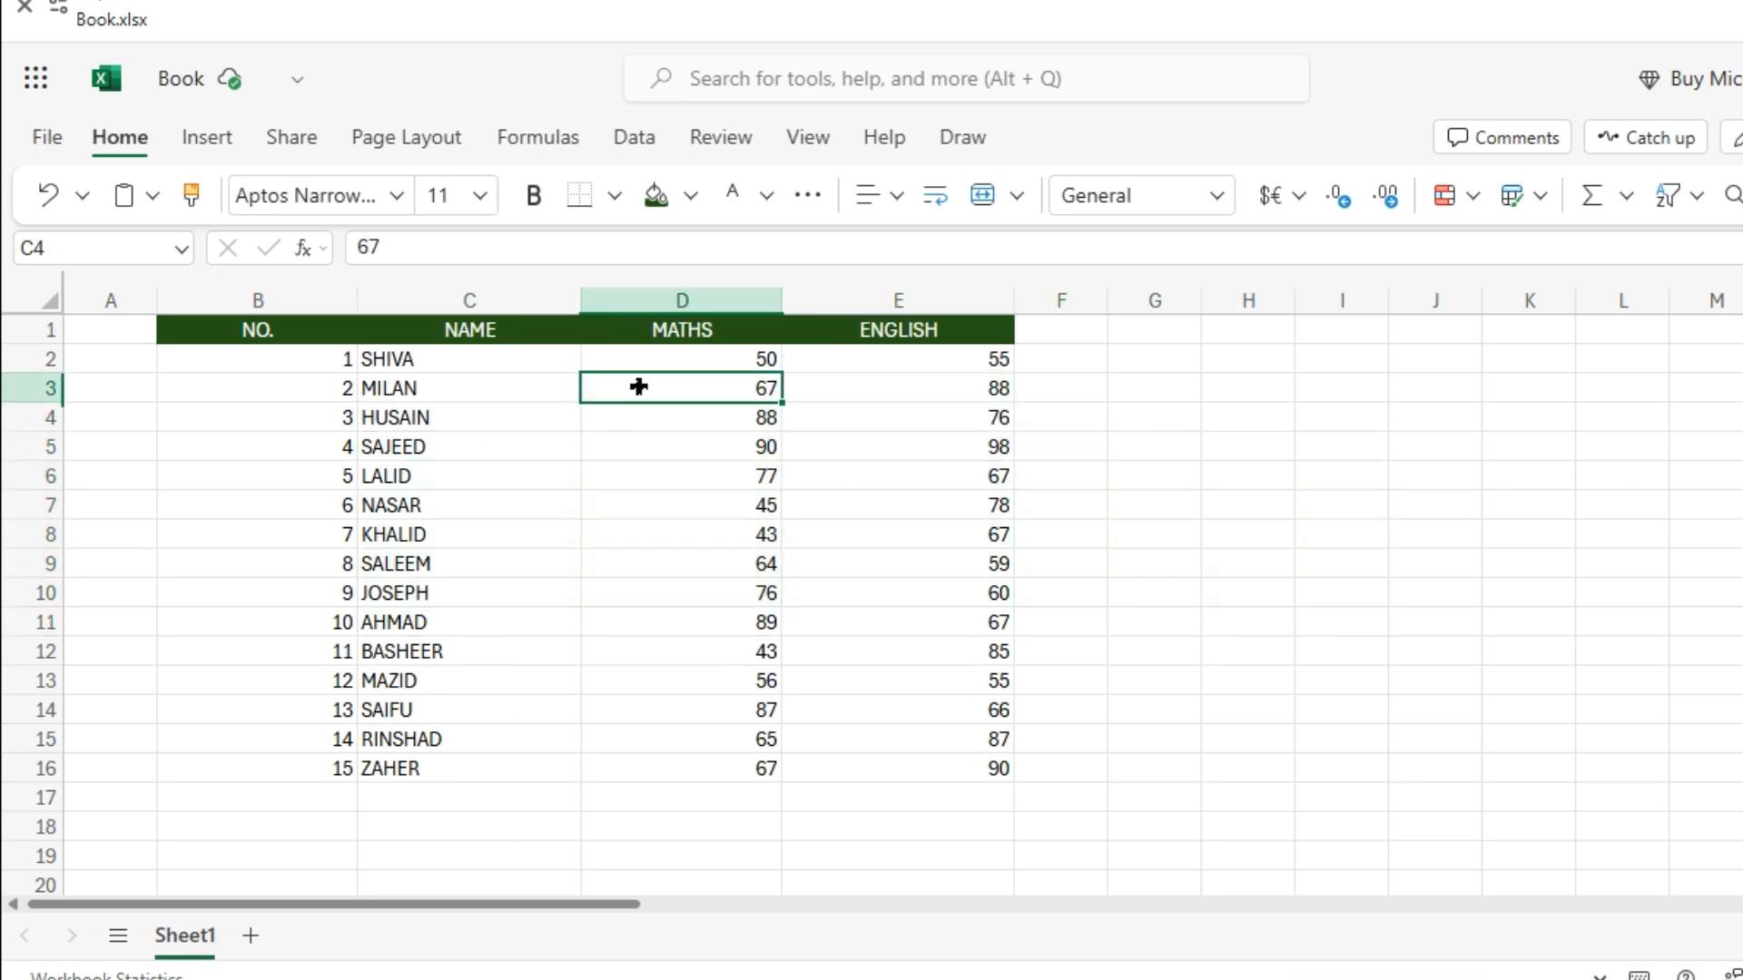
pyautogui.click(902, 369)
pyautogui.click(1318, 506)
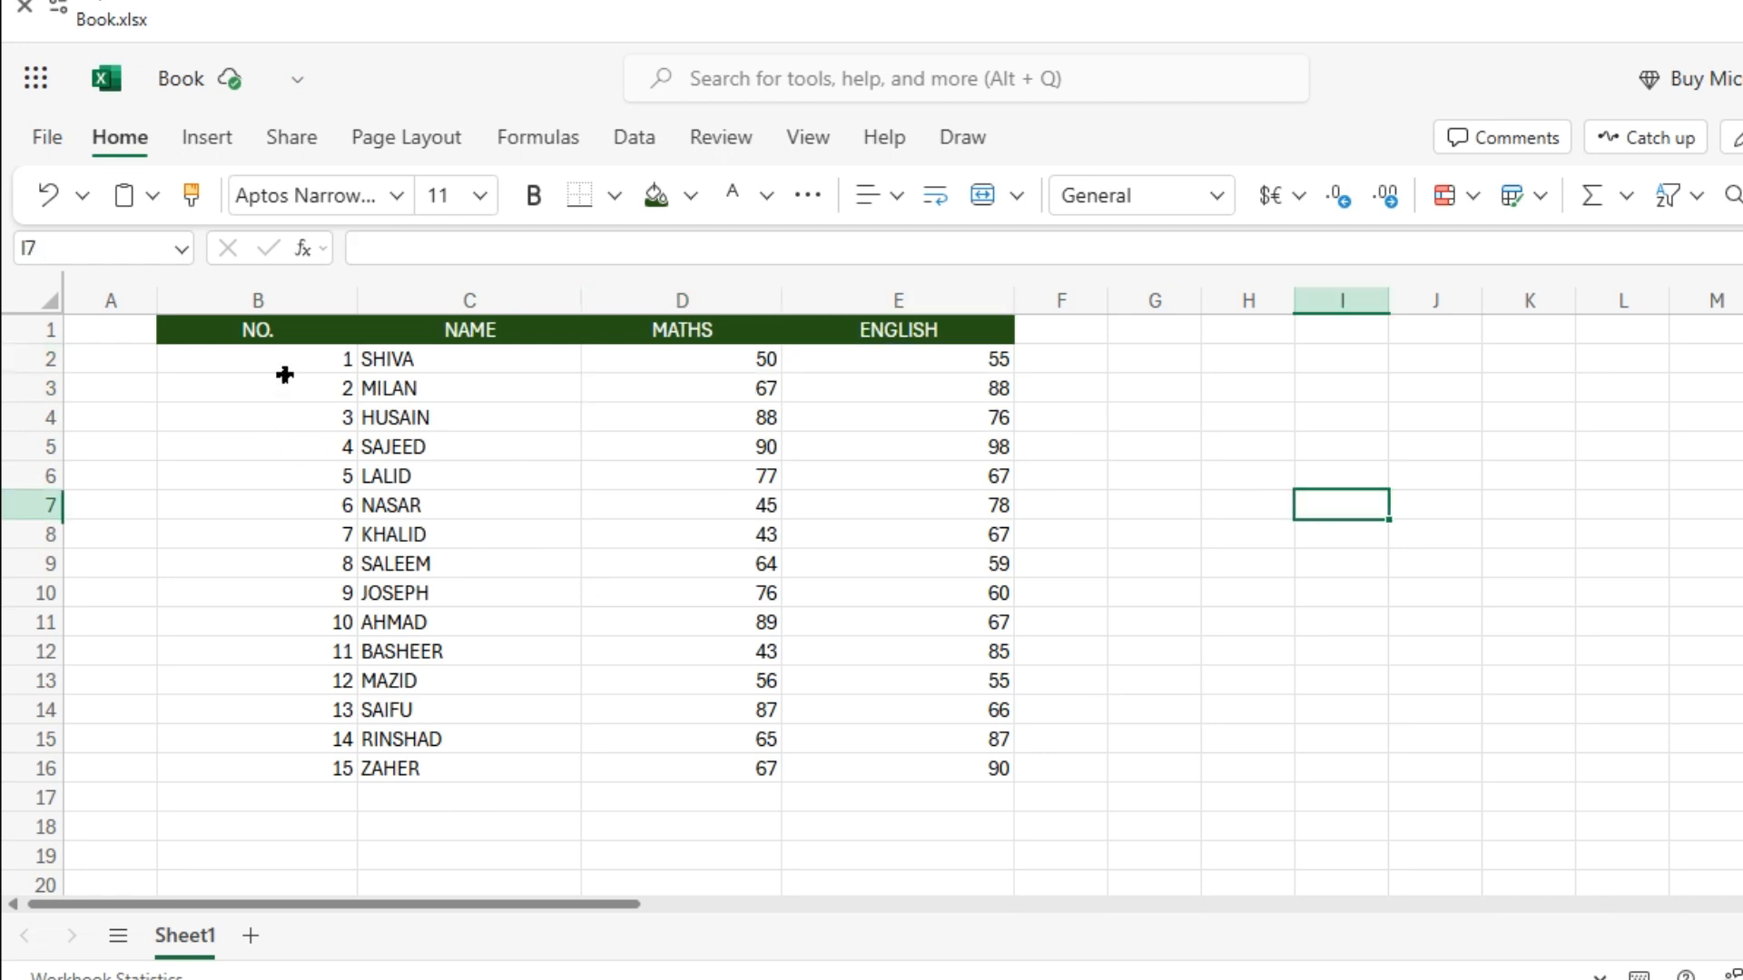
# Centre the serial numbers in B2:B16.
pyautogui.moveTo(284, 365); pyautogui.dragTo(324, 763)
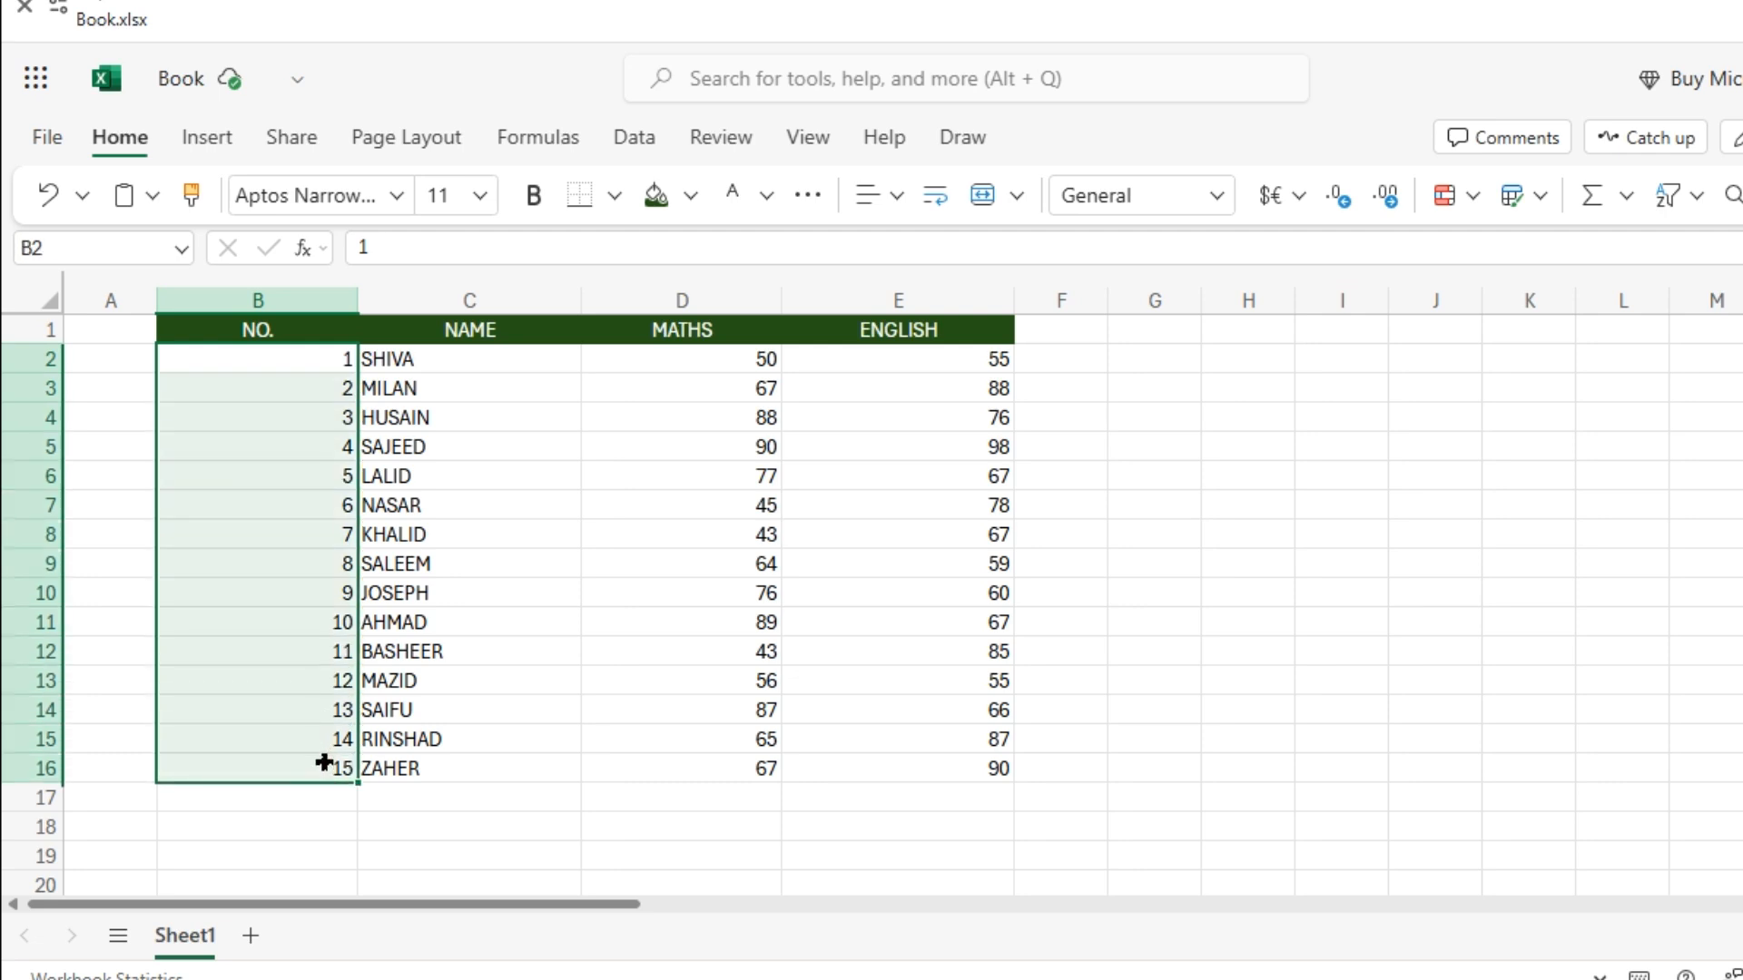
pyautogui.click(898, 209)
pyautogui.click(899, 210)
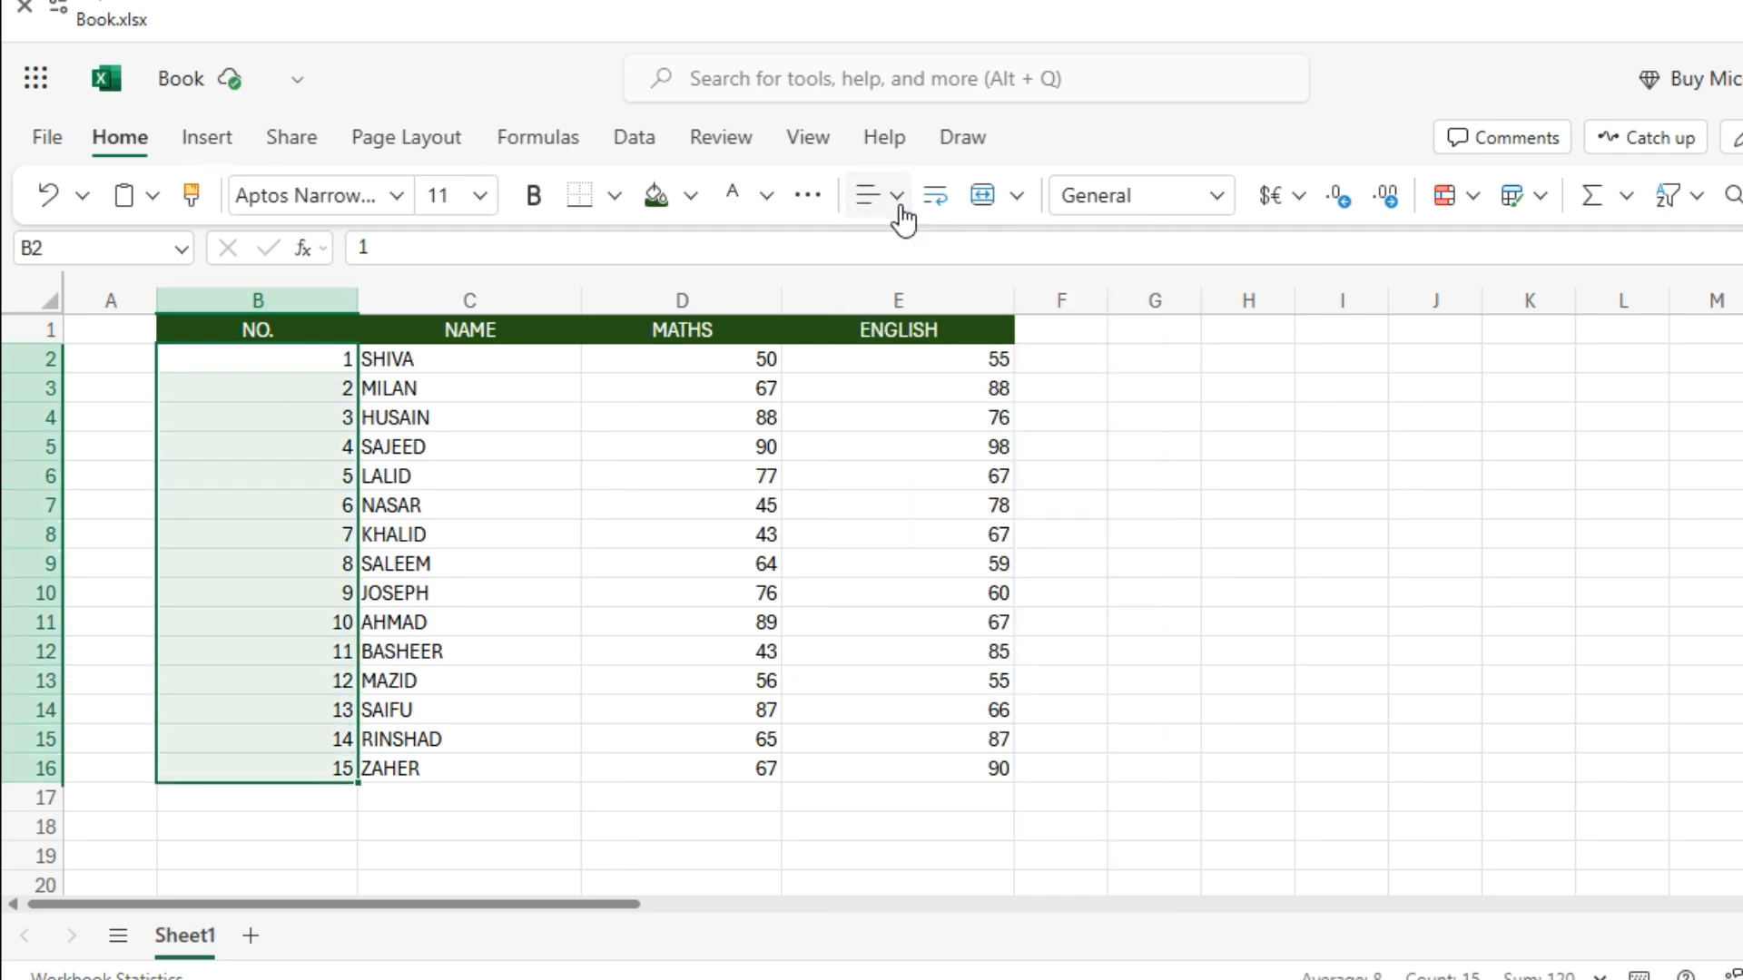
pyautogui.click(901, 215)
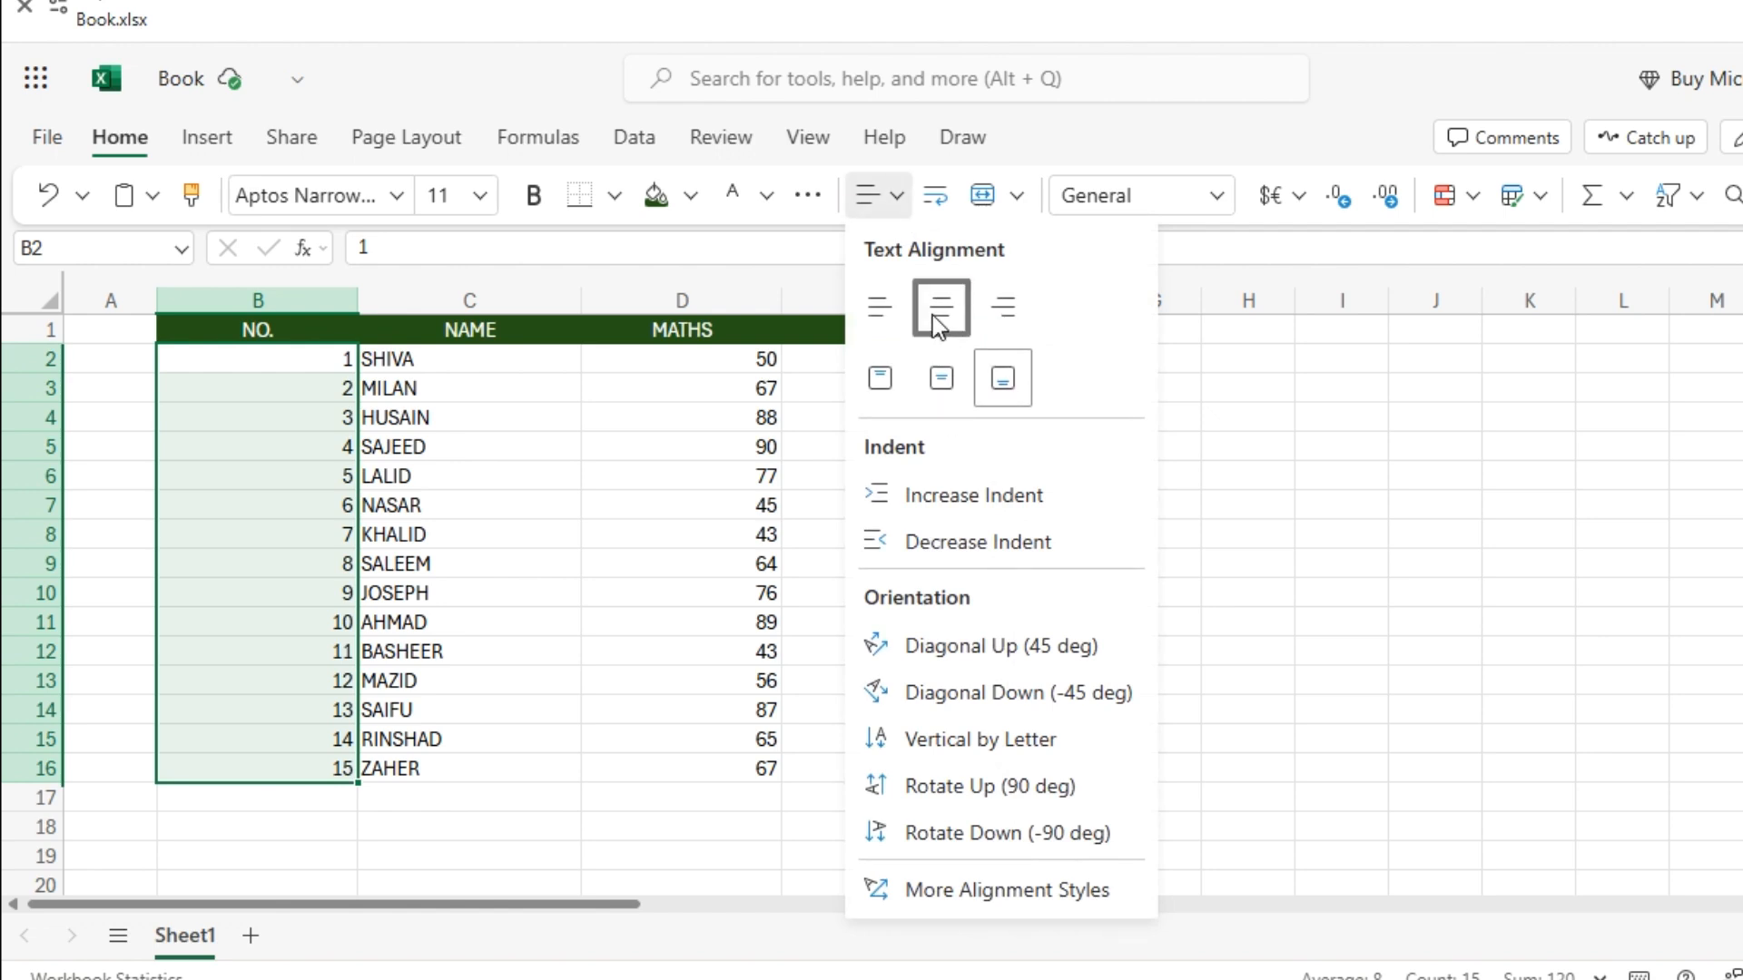
pyautogui.click(935, 316)
# Centre the names in C2:C16 and the MATHS marks in D2:D16.
pyautogui.moveTo(497, 370); pyautogui.dragTo(496, 872)
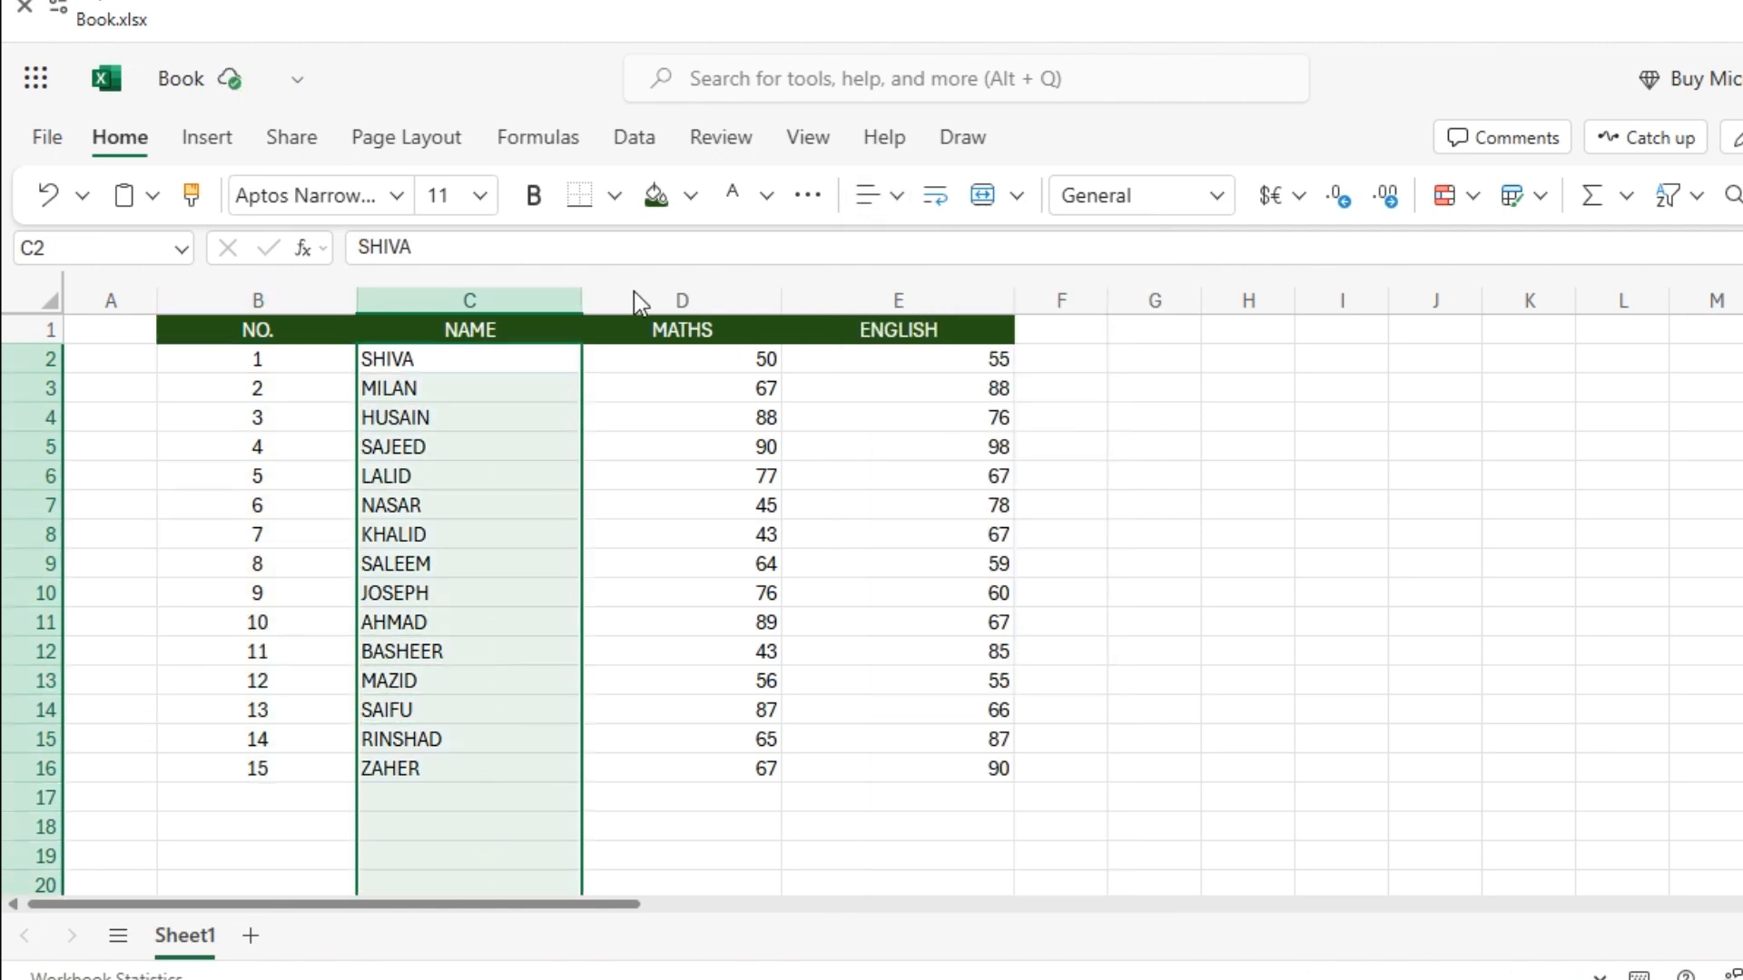
pyautogui.click(897, 199)
pyautogui.click(943, 295)
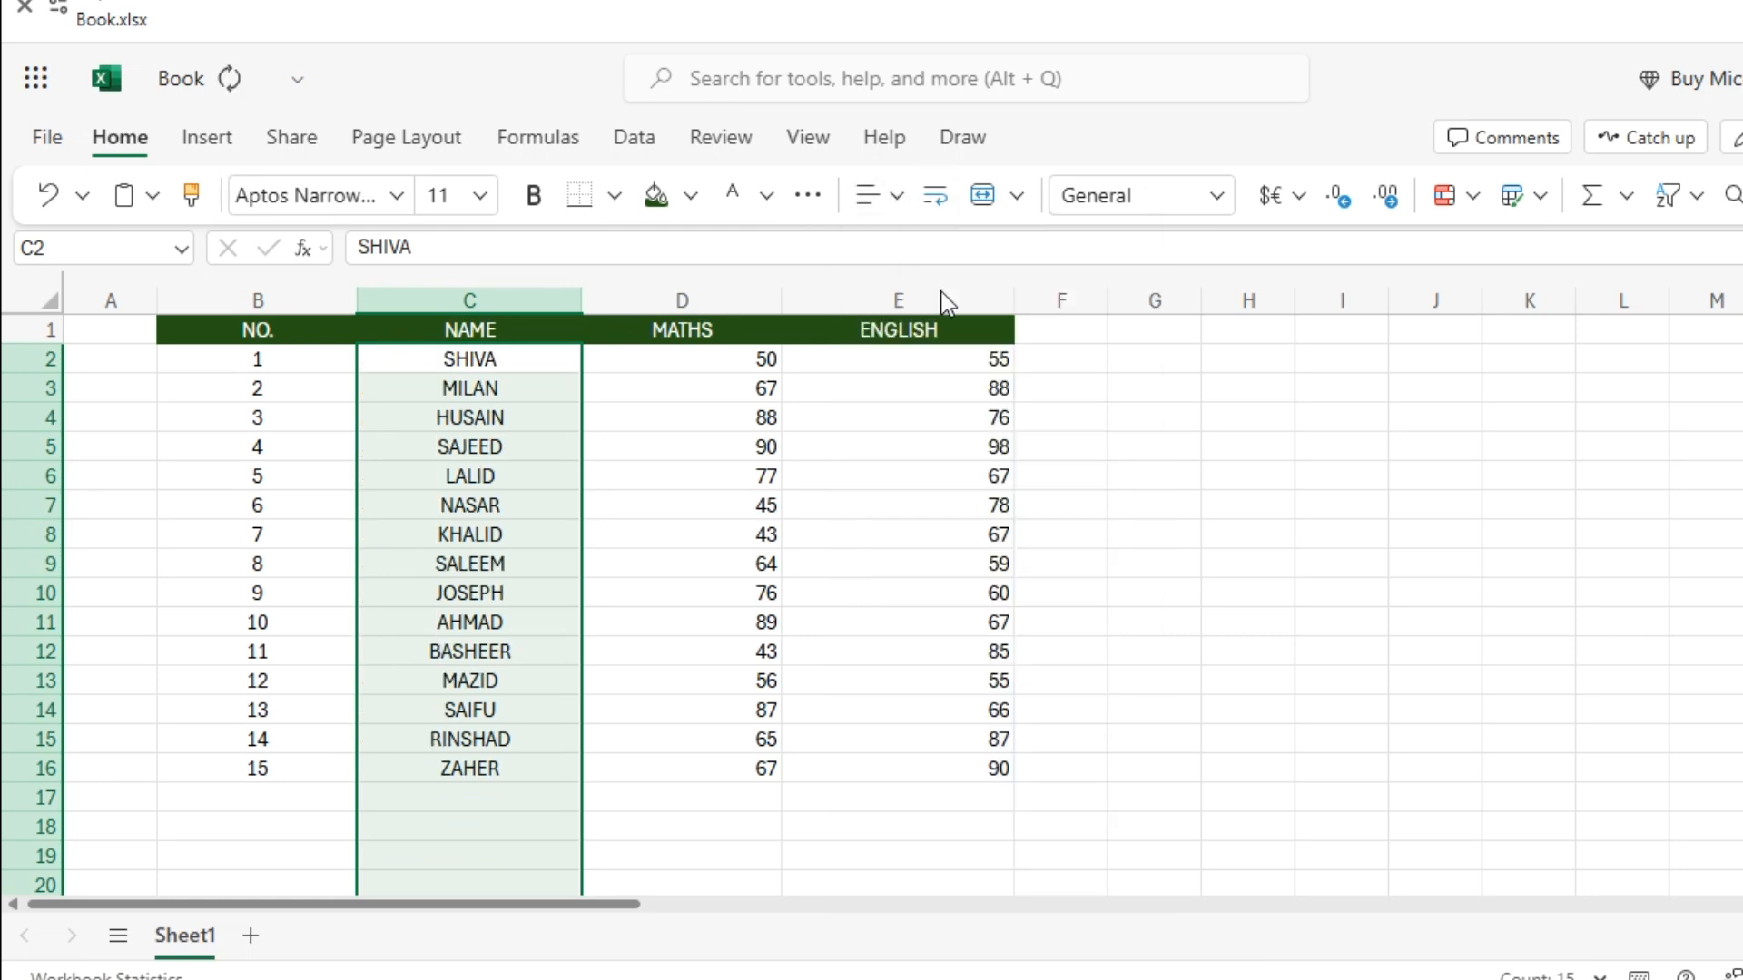
pyautogui.moveTo(719, 364); pyautogui.dragTo(778, 825)
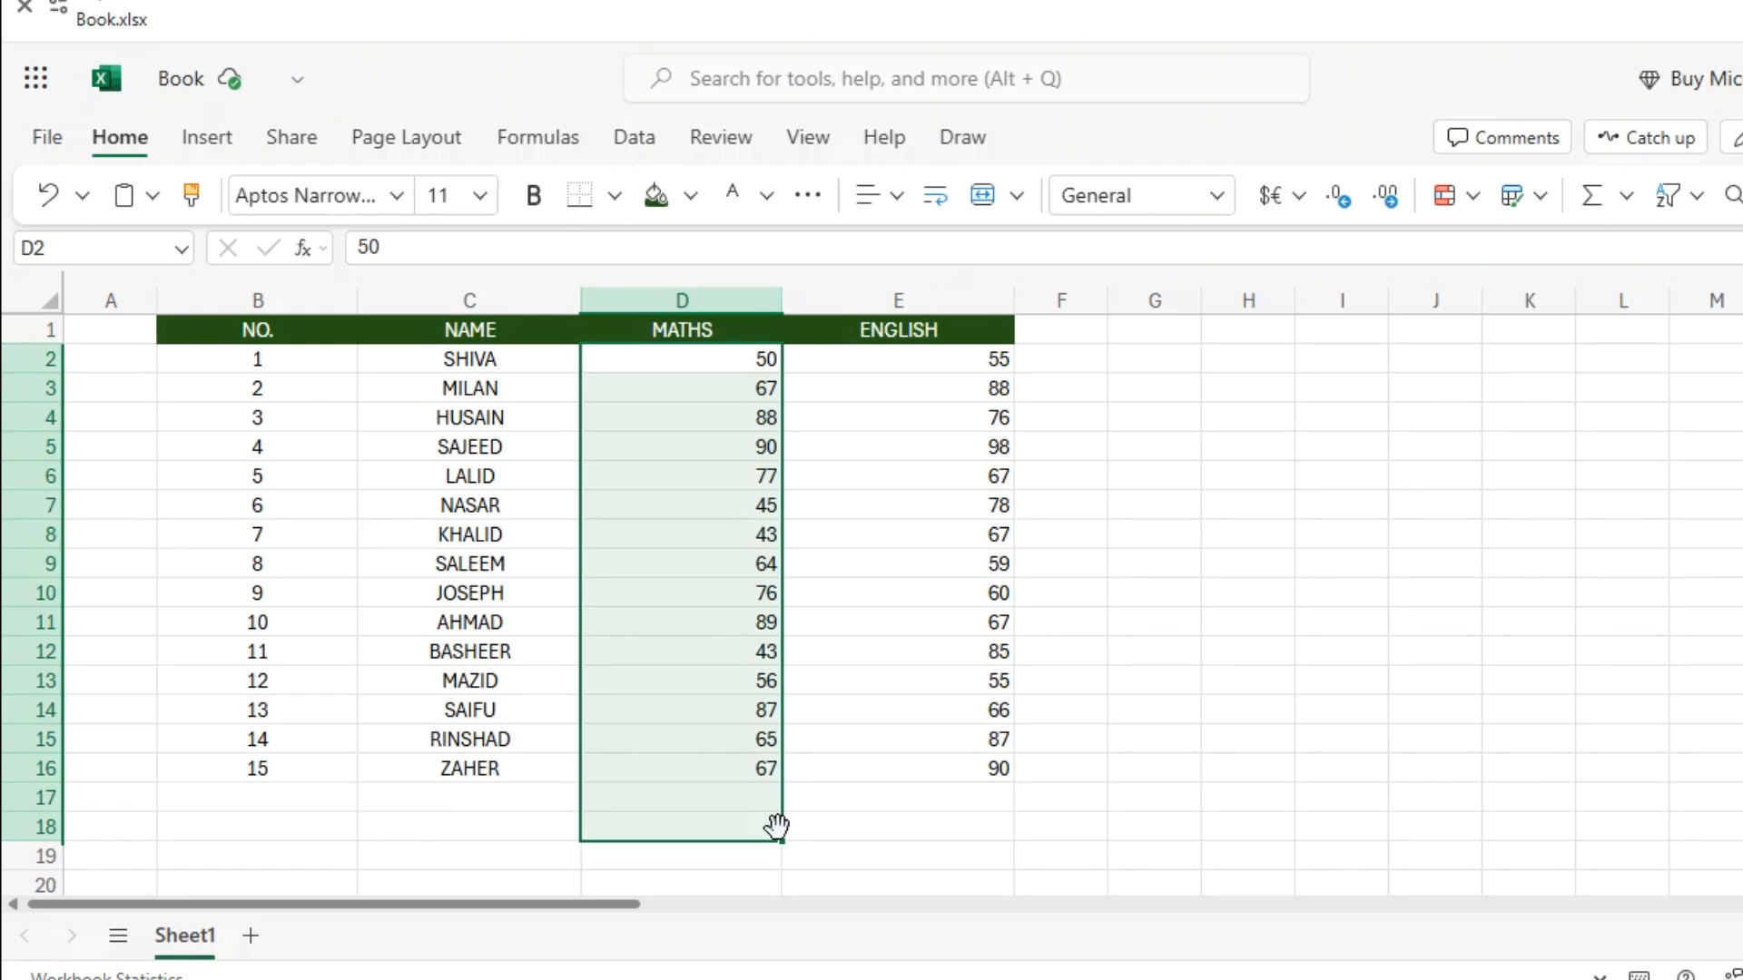
pyautogui.click(896, 199)
pyautogui.click(940, 309)
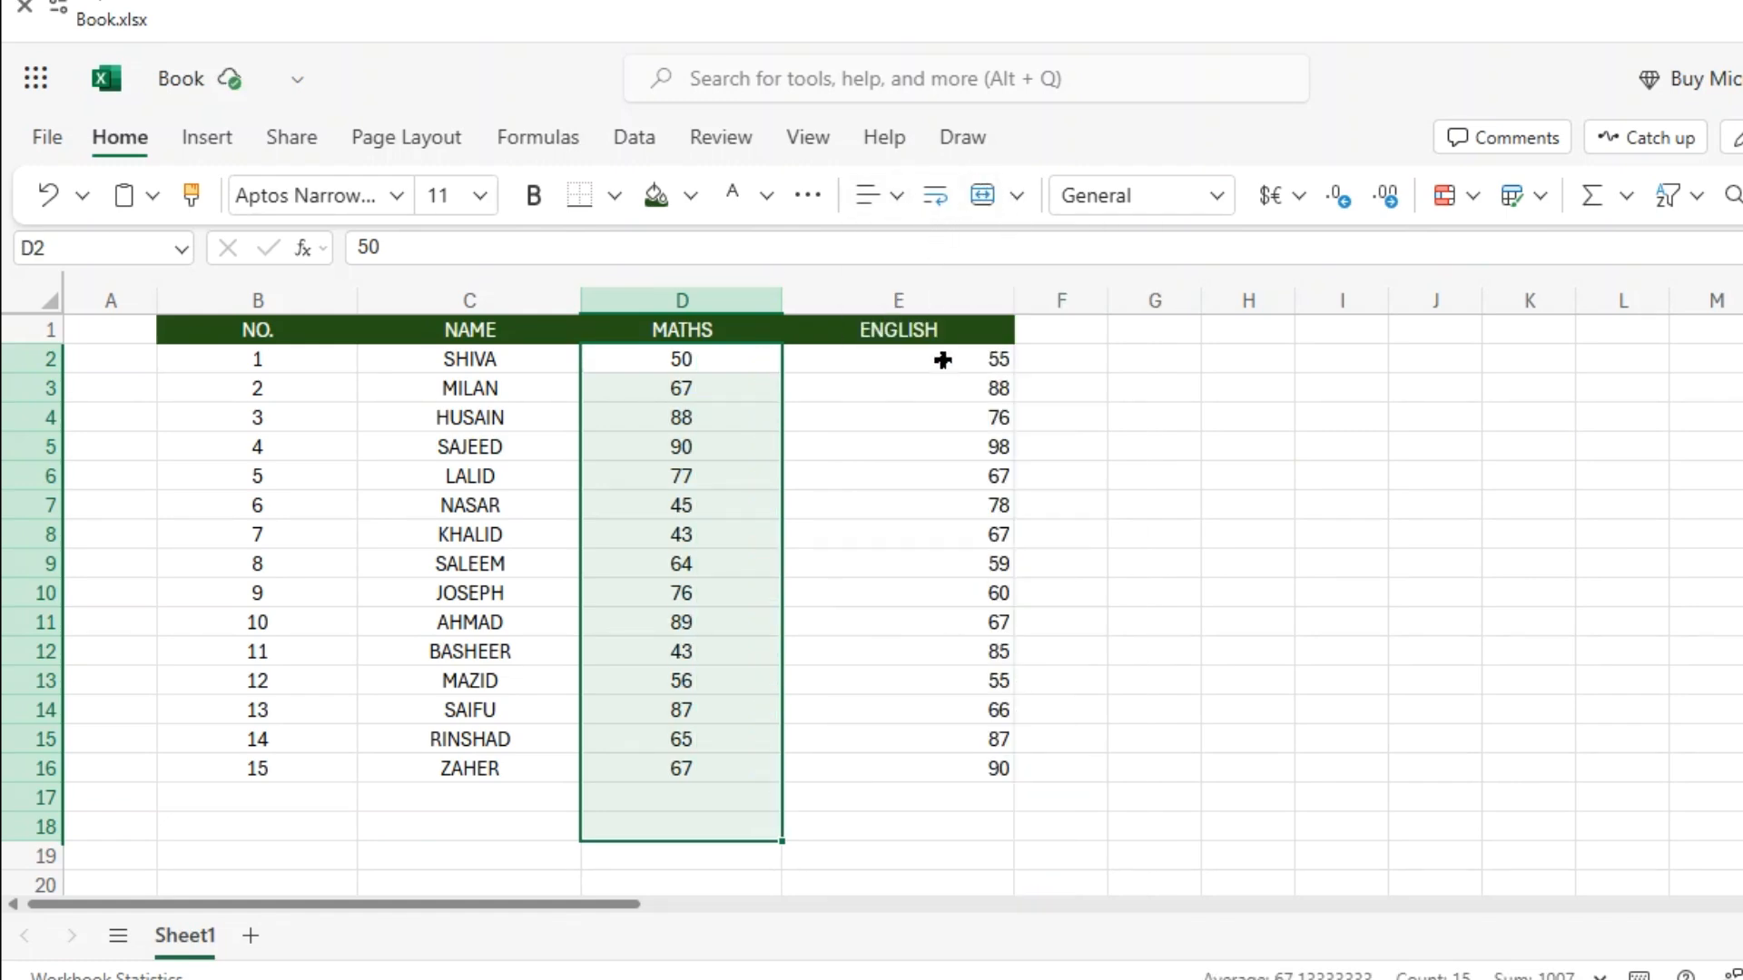
# Centre the ENGLISH marks in E2:E16.
pyautogui.moveTo(942, 360); pyautogui.dragTo(987, 829)
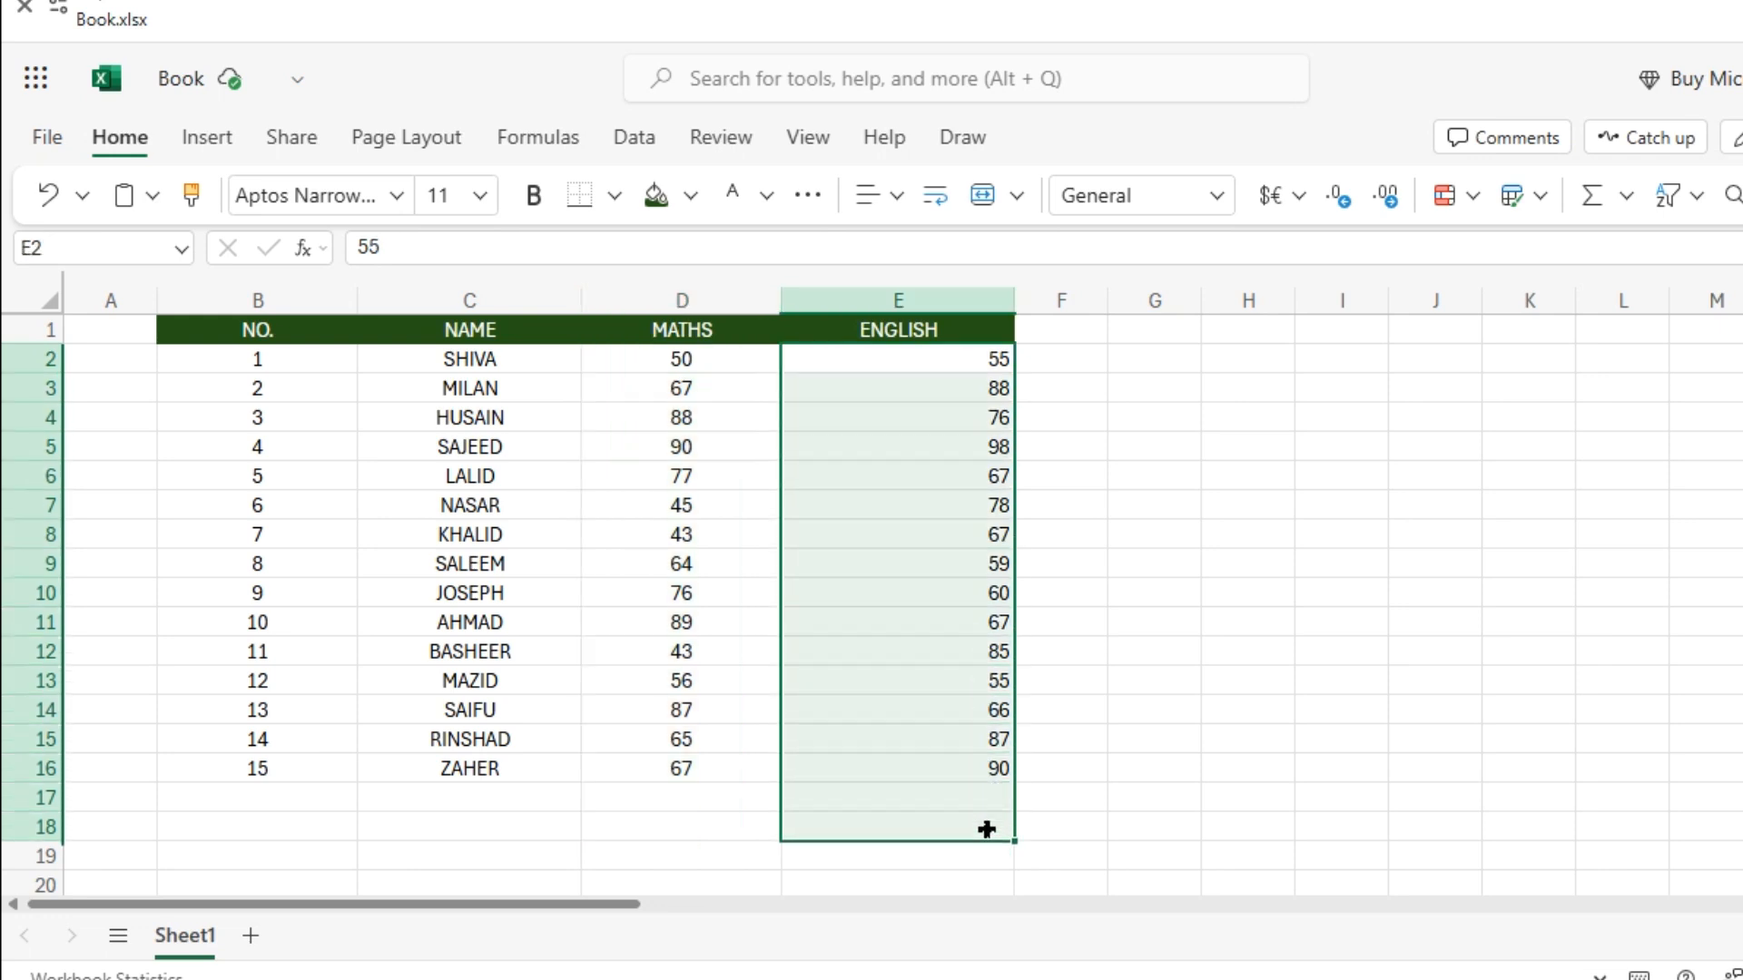
pyautogui.click(1178, 624)
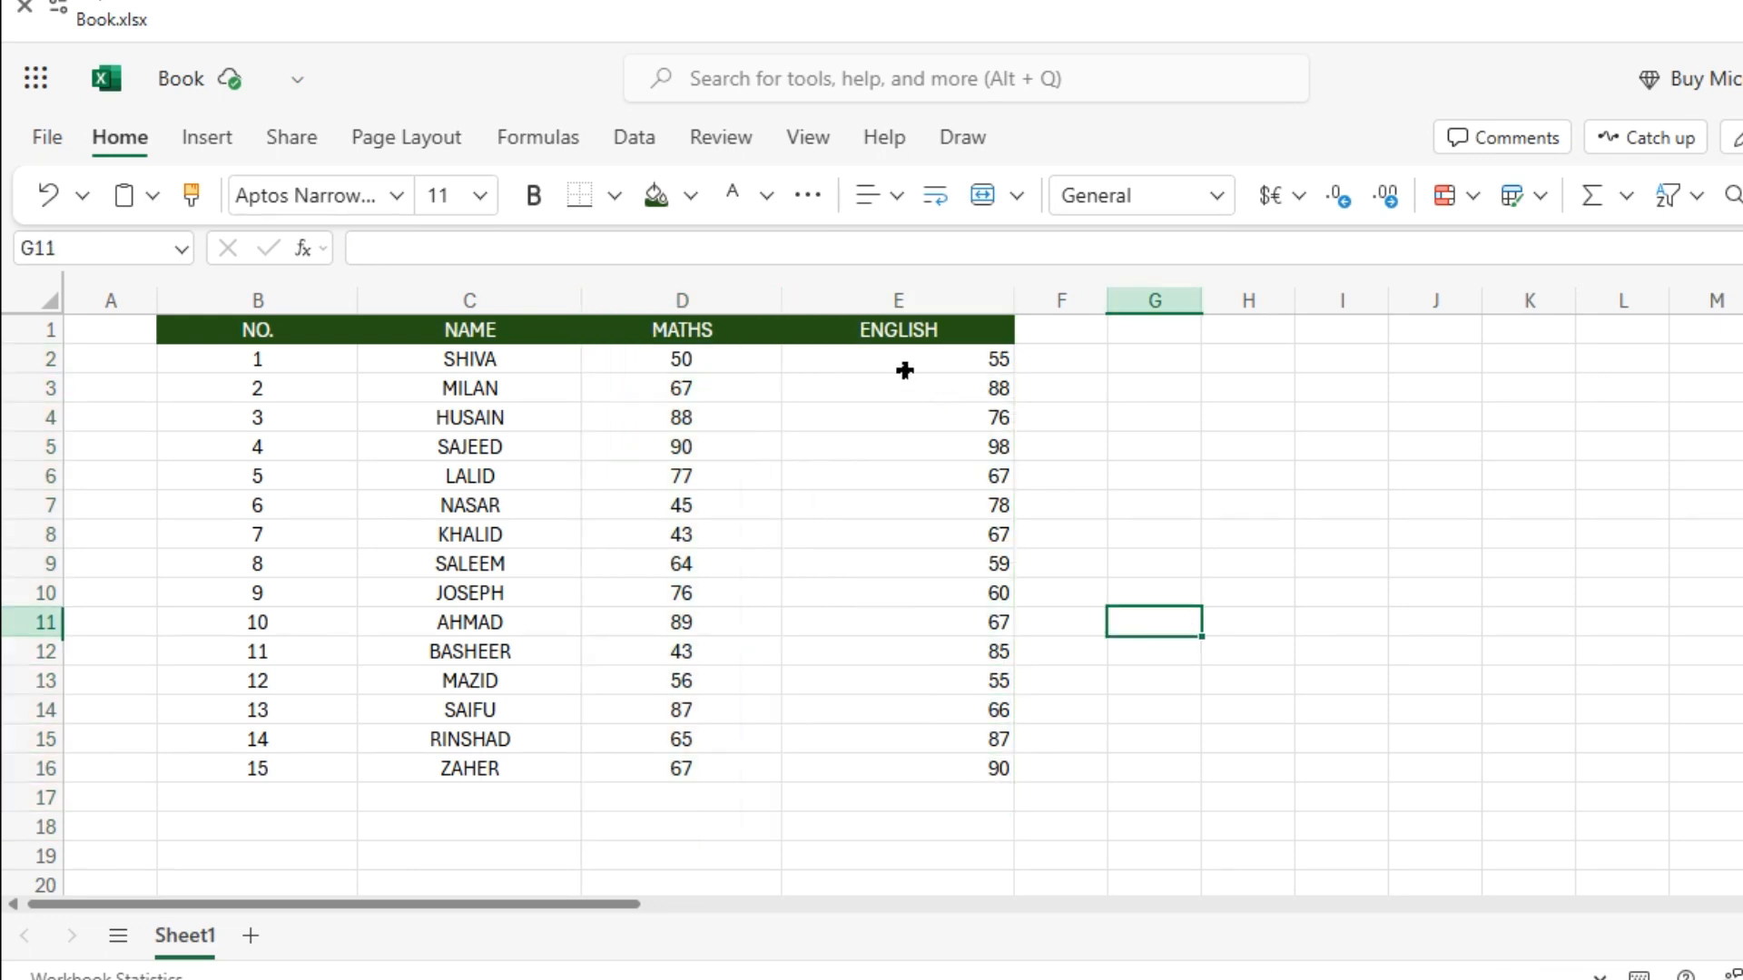
pyautogui.moveTo(904, 370); pyautogui.dragTo(960, 720)
pyautogui.click(1102, 733)
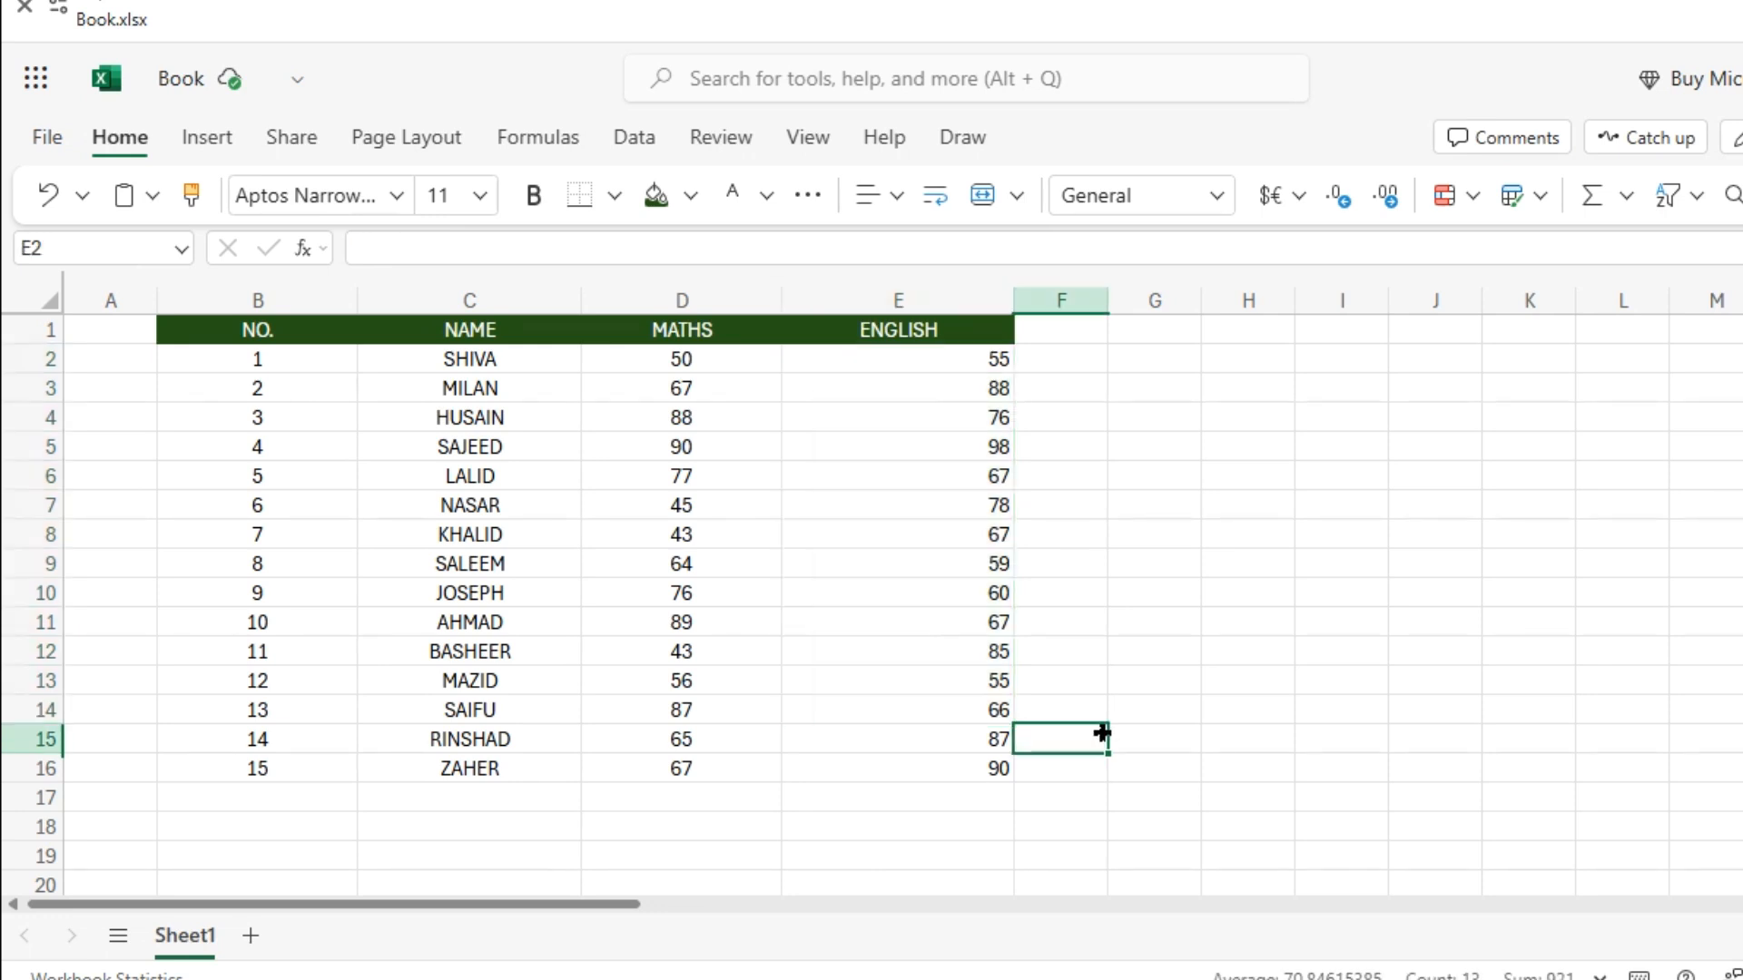
pyautogui.click(963, 381)
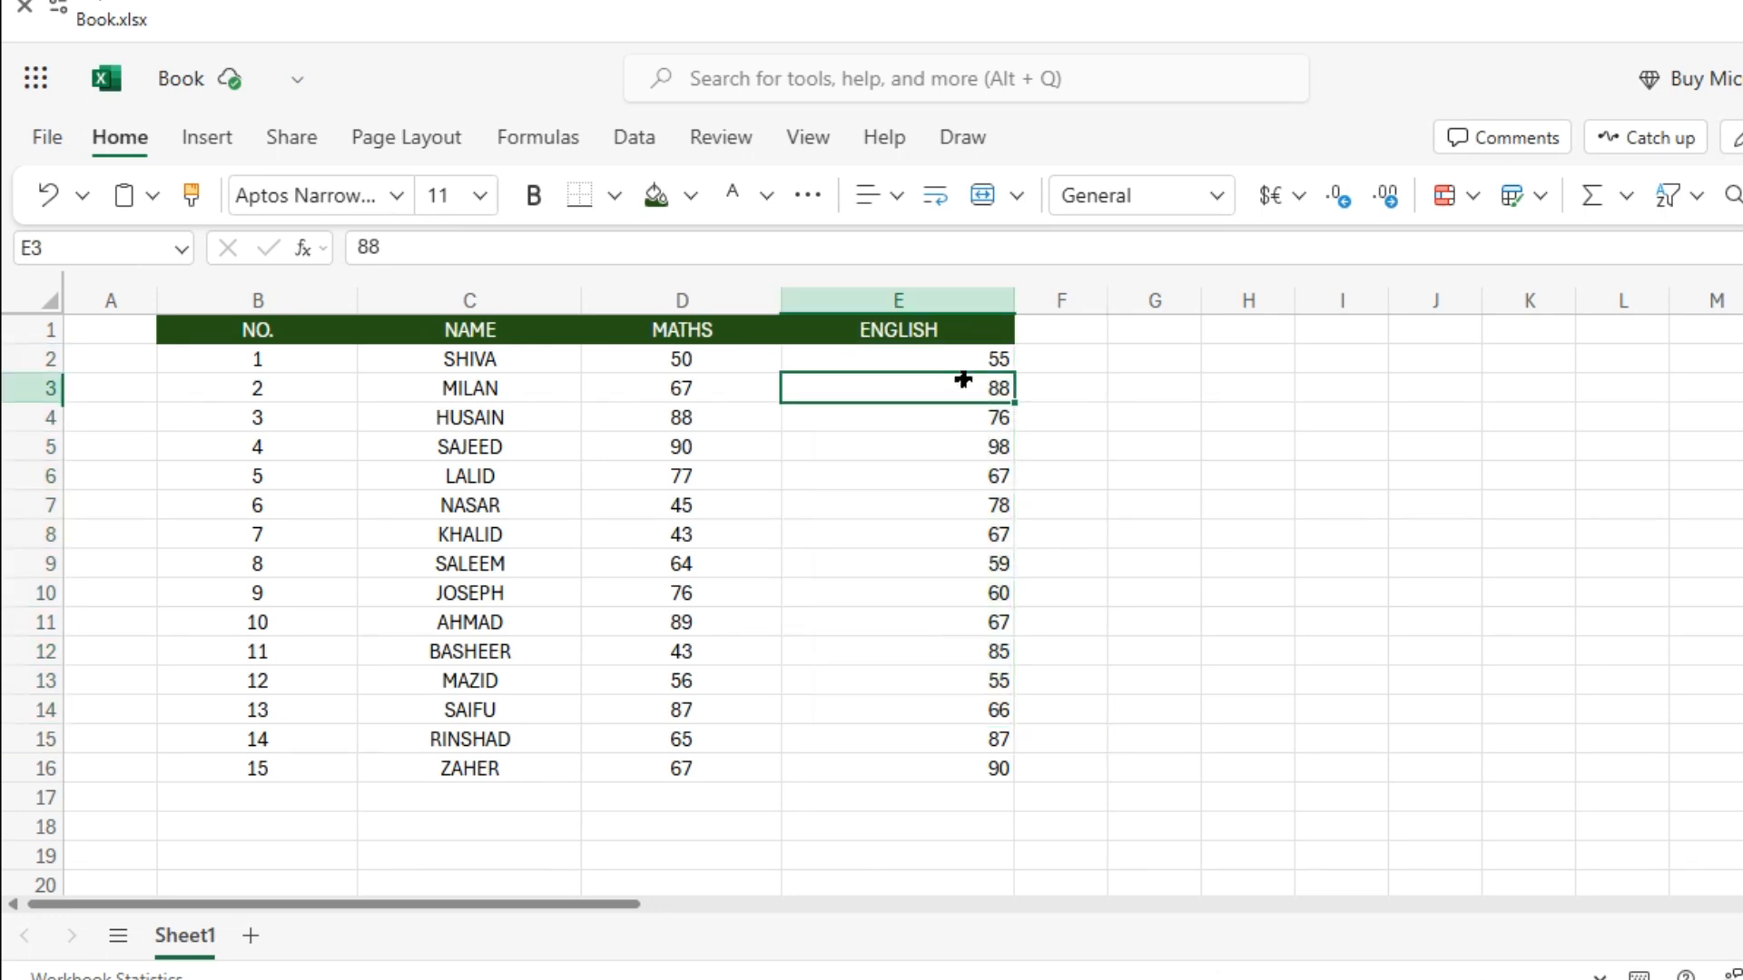
pyautogui.moveTo(958, 363); pyautogui.dragTo(1001, 829)
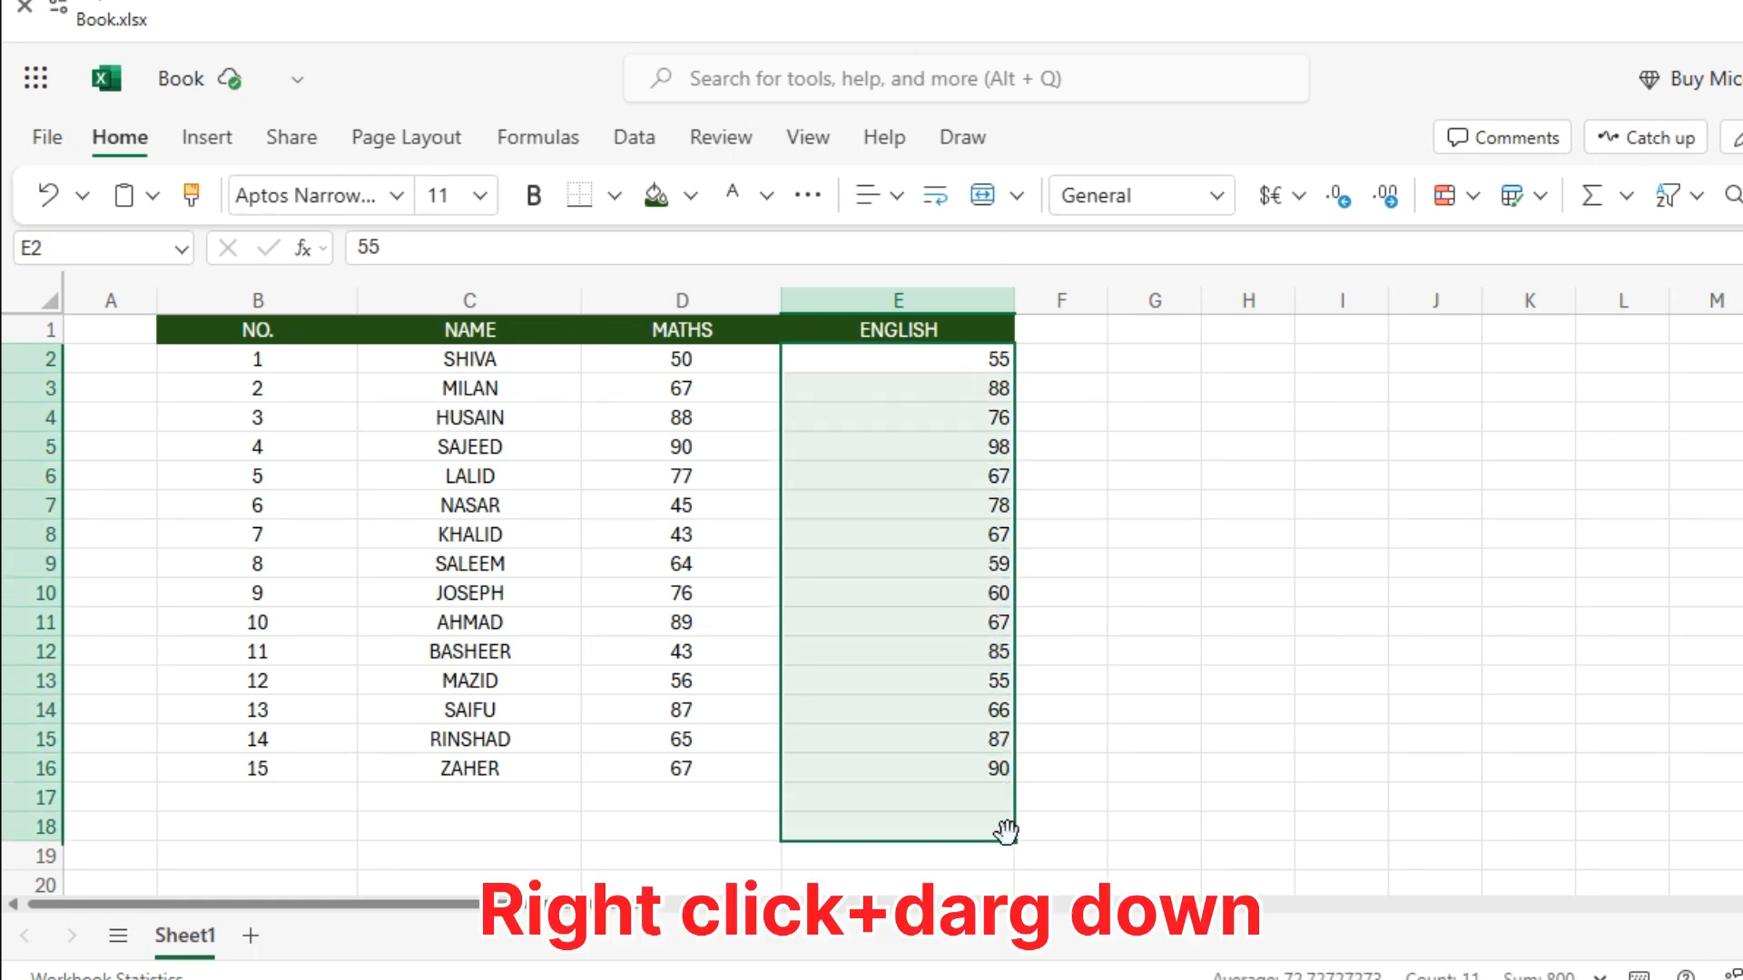
pyautogui.click(892, 202)
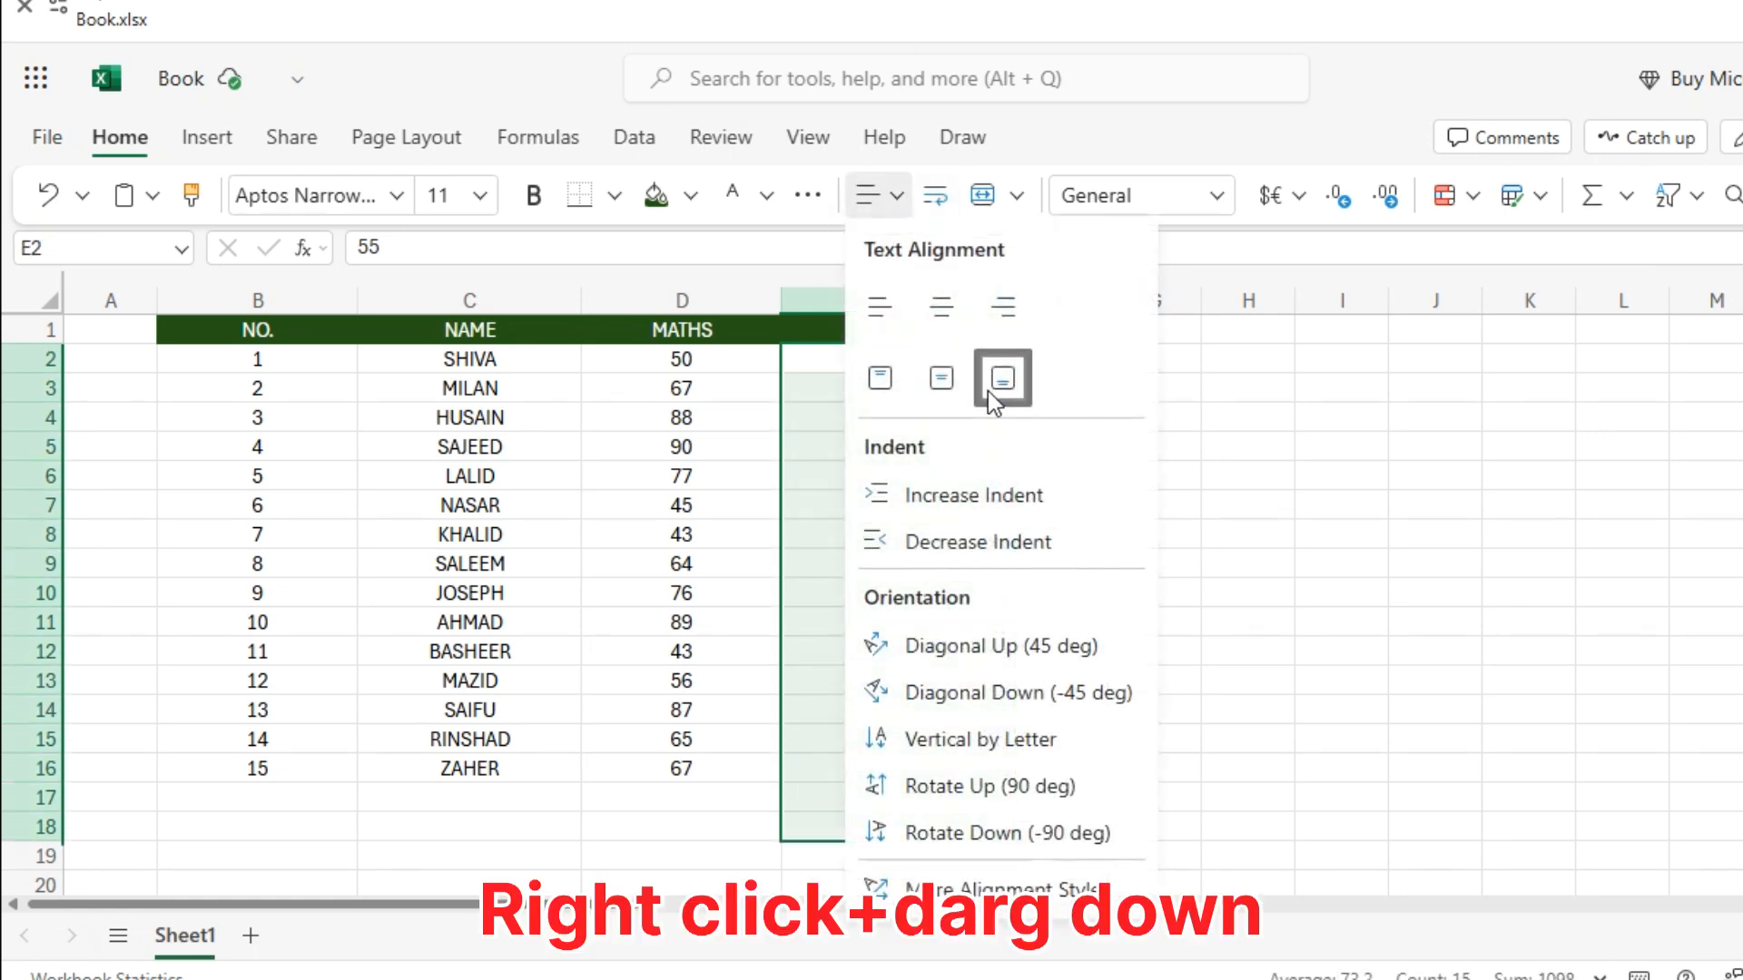
pyautogui.click(941, 304)
pyautogui.click(1219, 442)
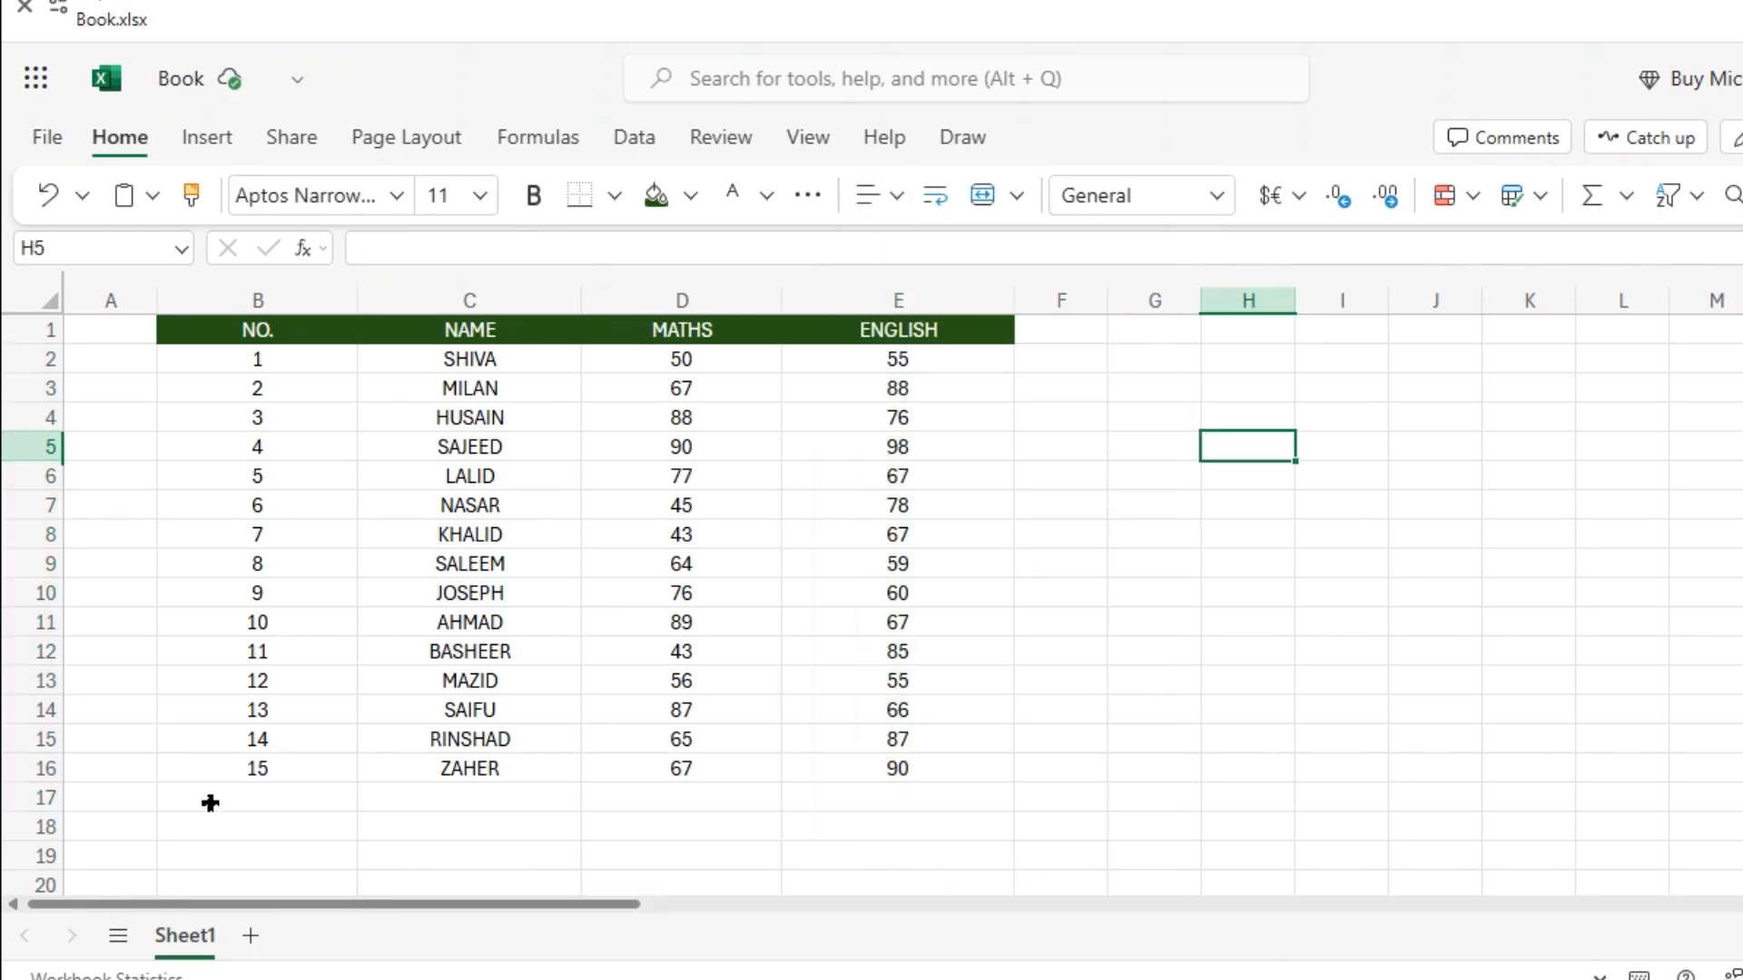
# Apply Outside Borders to the table range B1:E16.
pyautogui.scroll(-2, 210, 802)
pyautogui.scroll(2, 210, 803)
pyautogui.moveTo(175, 341); pyautogui.dragTo(863, 762)
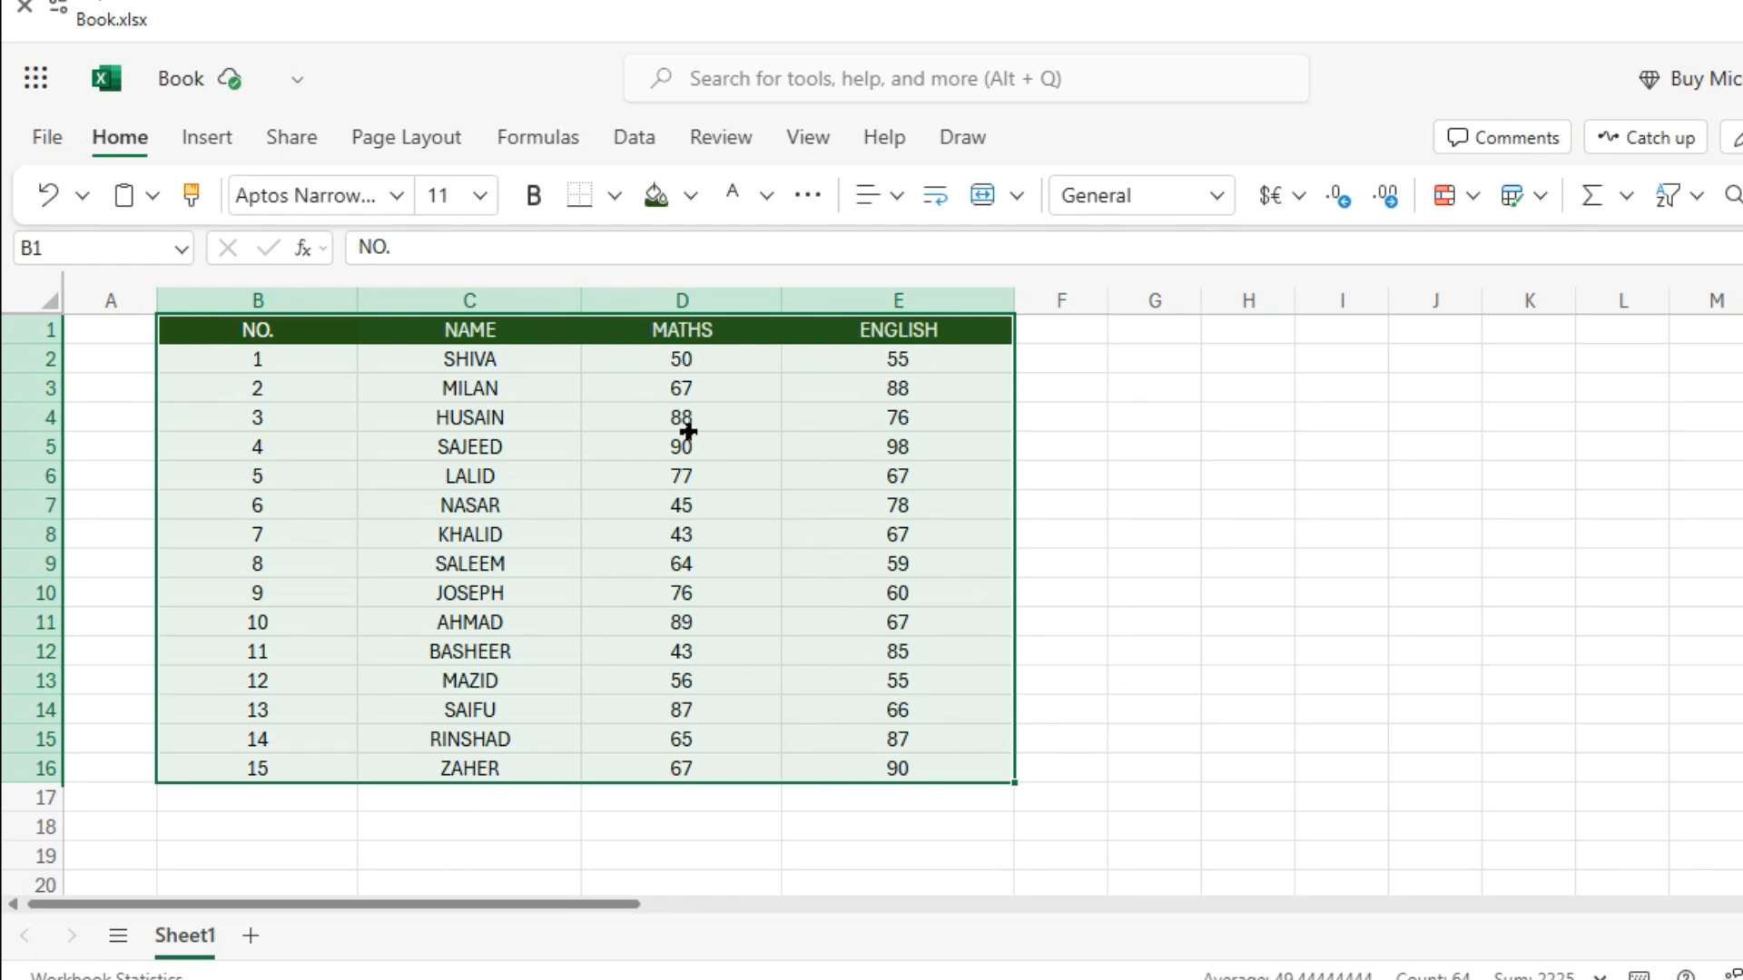
pyautogui.click(615, 197)
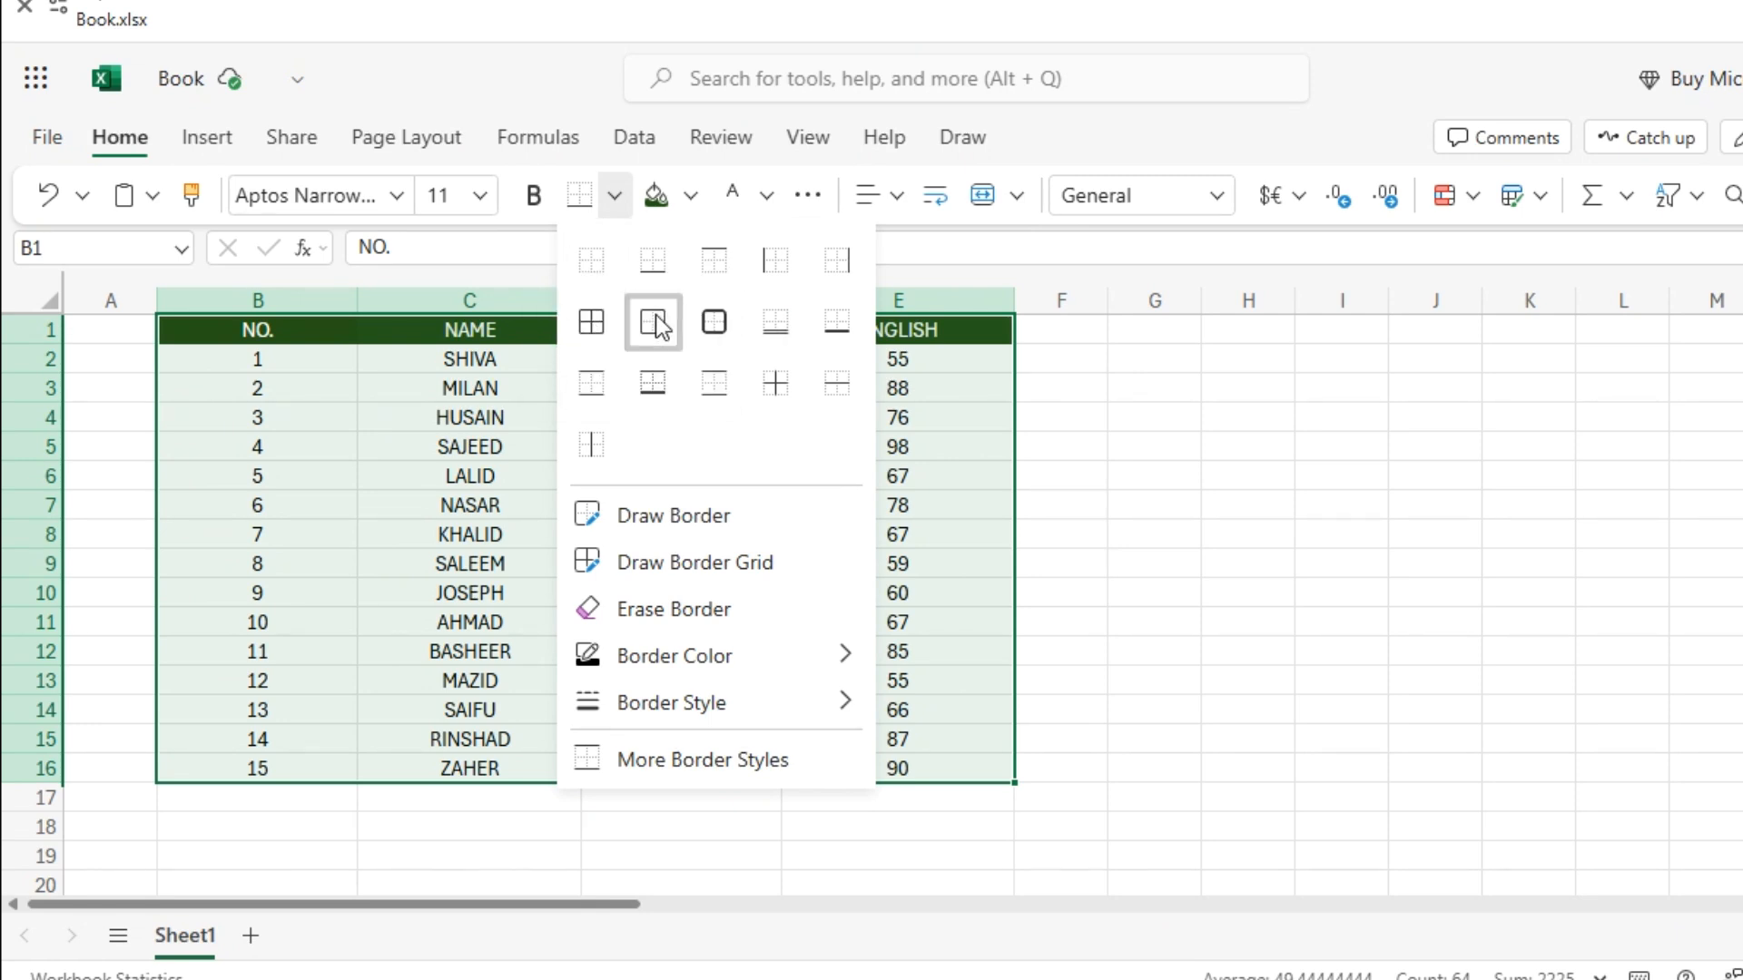
pyautogui.click(655, 325)
pyautogui.click(1202, 445)
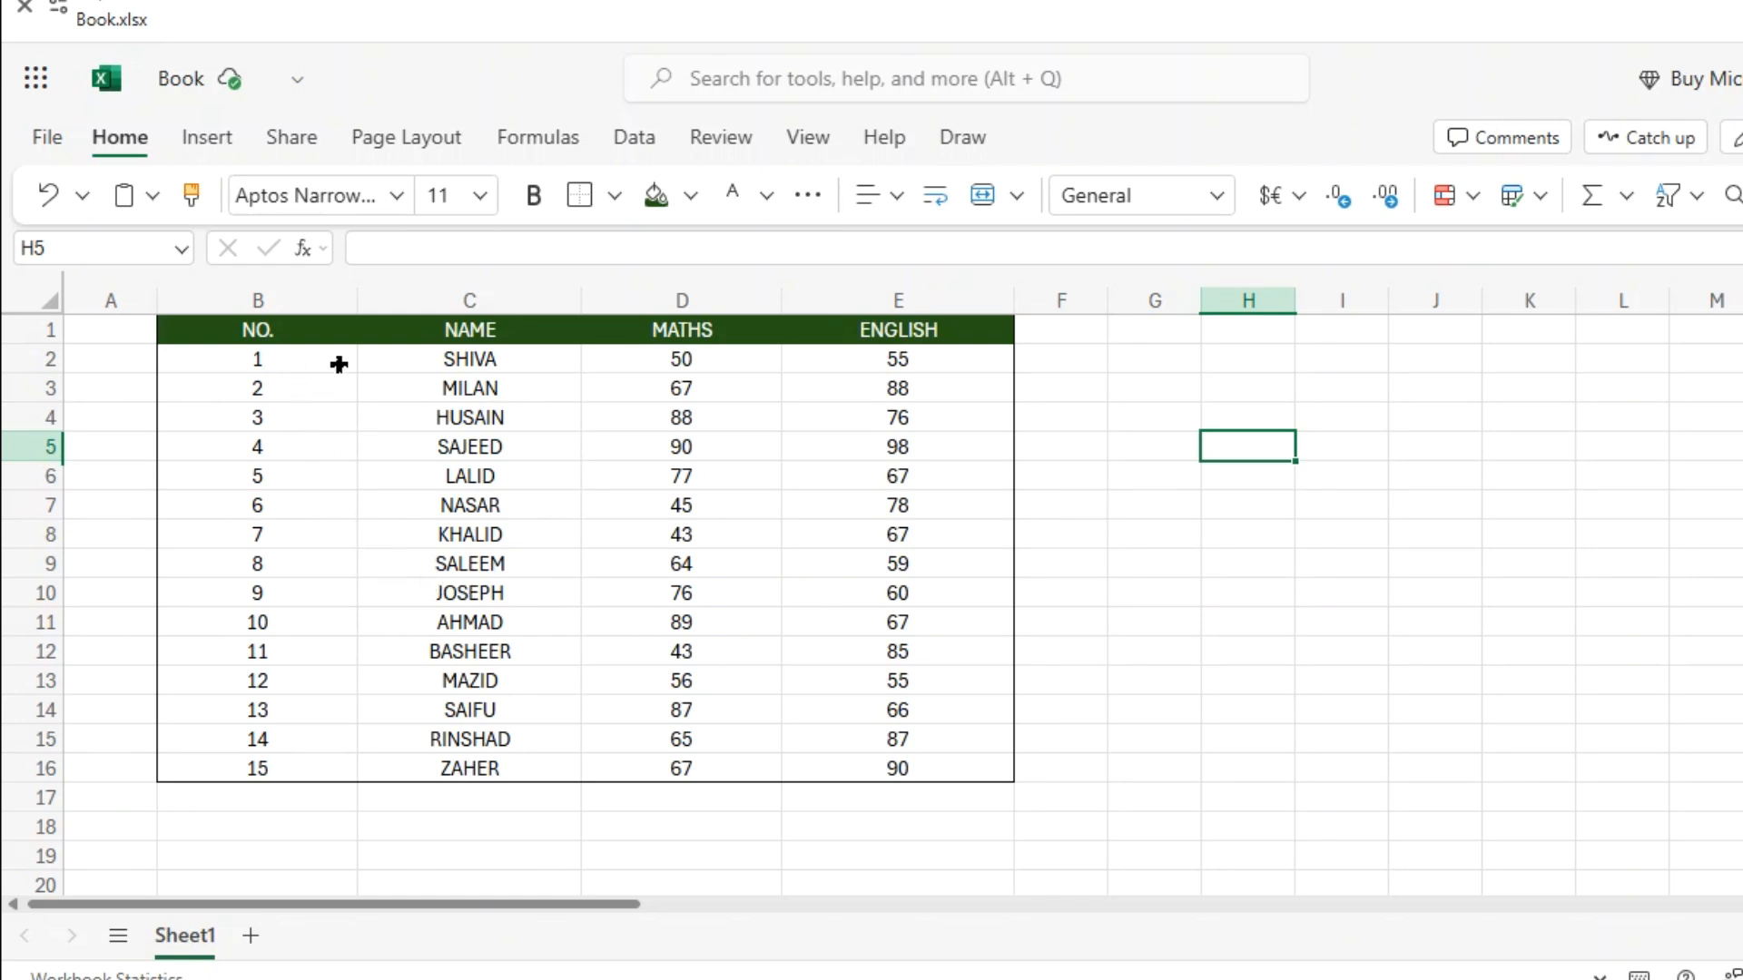
pyautogui.moveTo(325, 366); pyautogui.dragTo(311, 657)
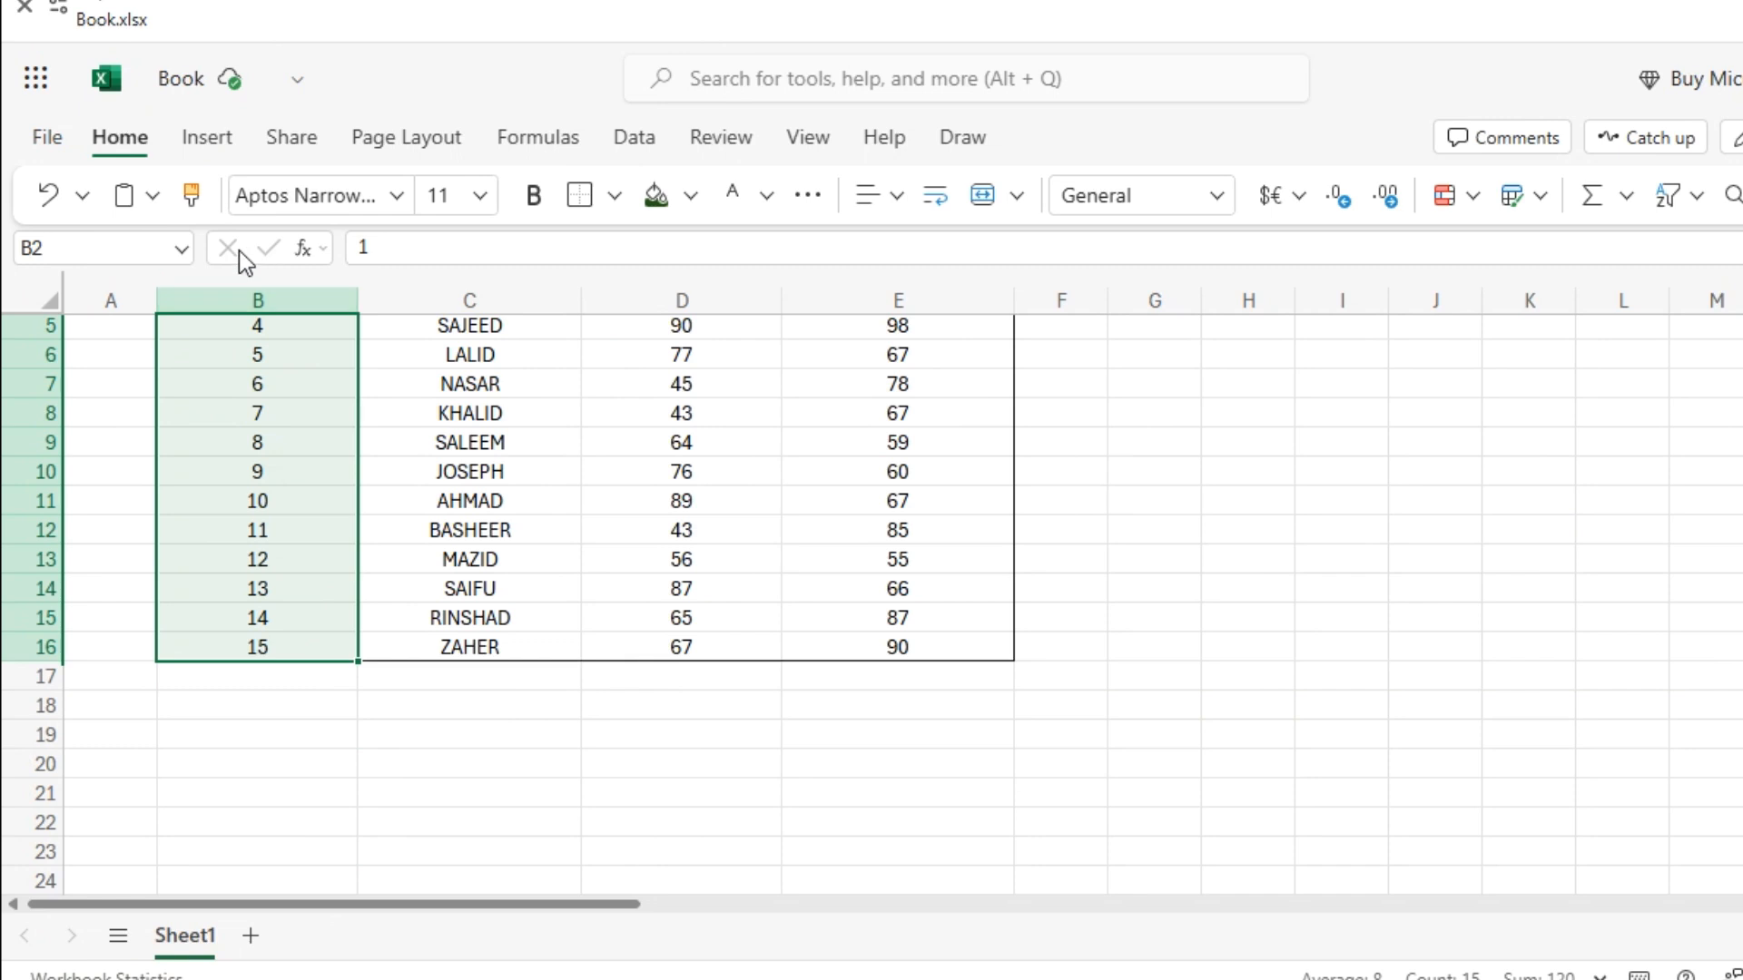
# Fill the NO. column B2:B16 and the names and marks C2:E16 with light green.
pyautogui.scroll(2, 298, 651)
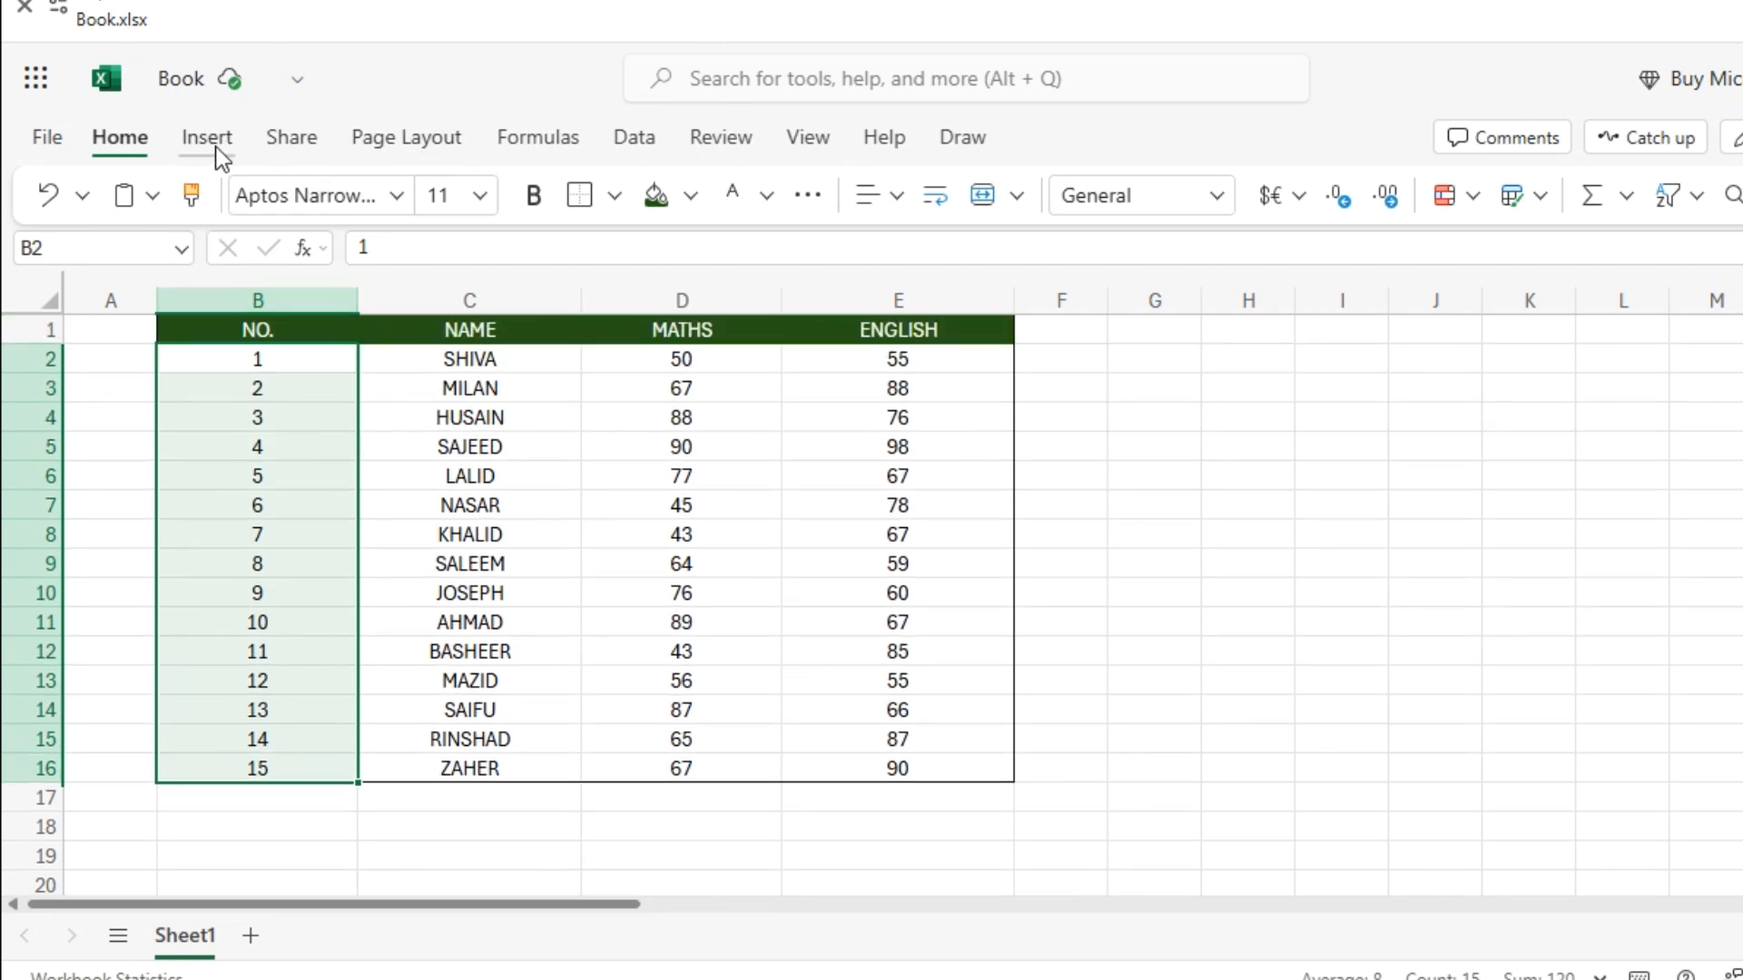
pyautogui.click(686, 198)
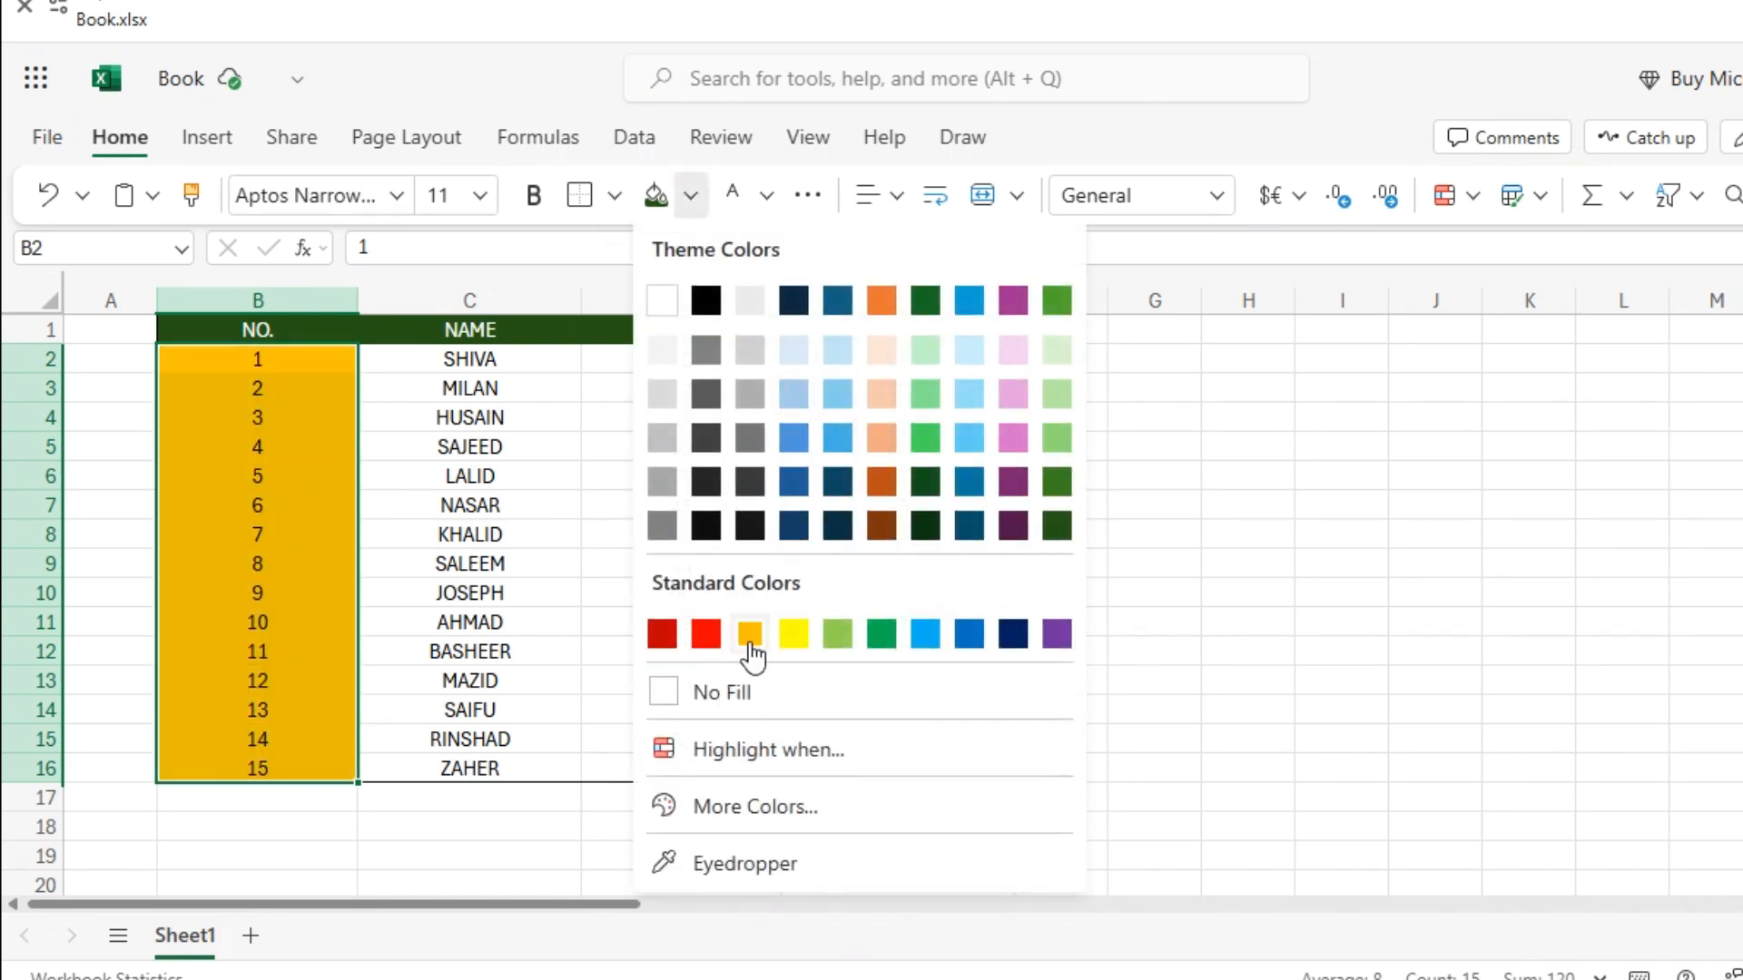
pyautogui.click(1055, 366)
pyautogui.click(545, 367)
pyautogui.hotkey('ctrl', 'shift', 'End')
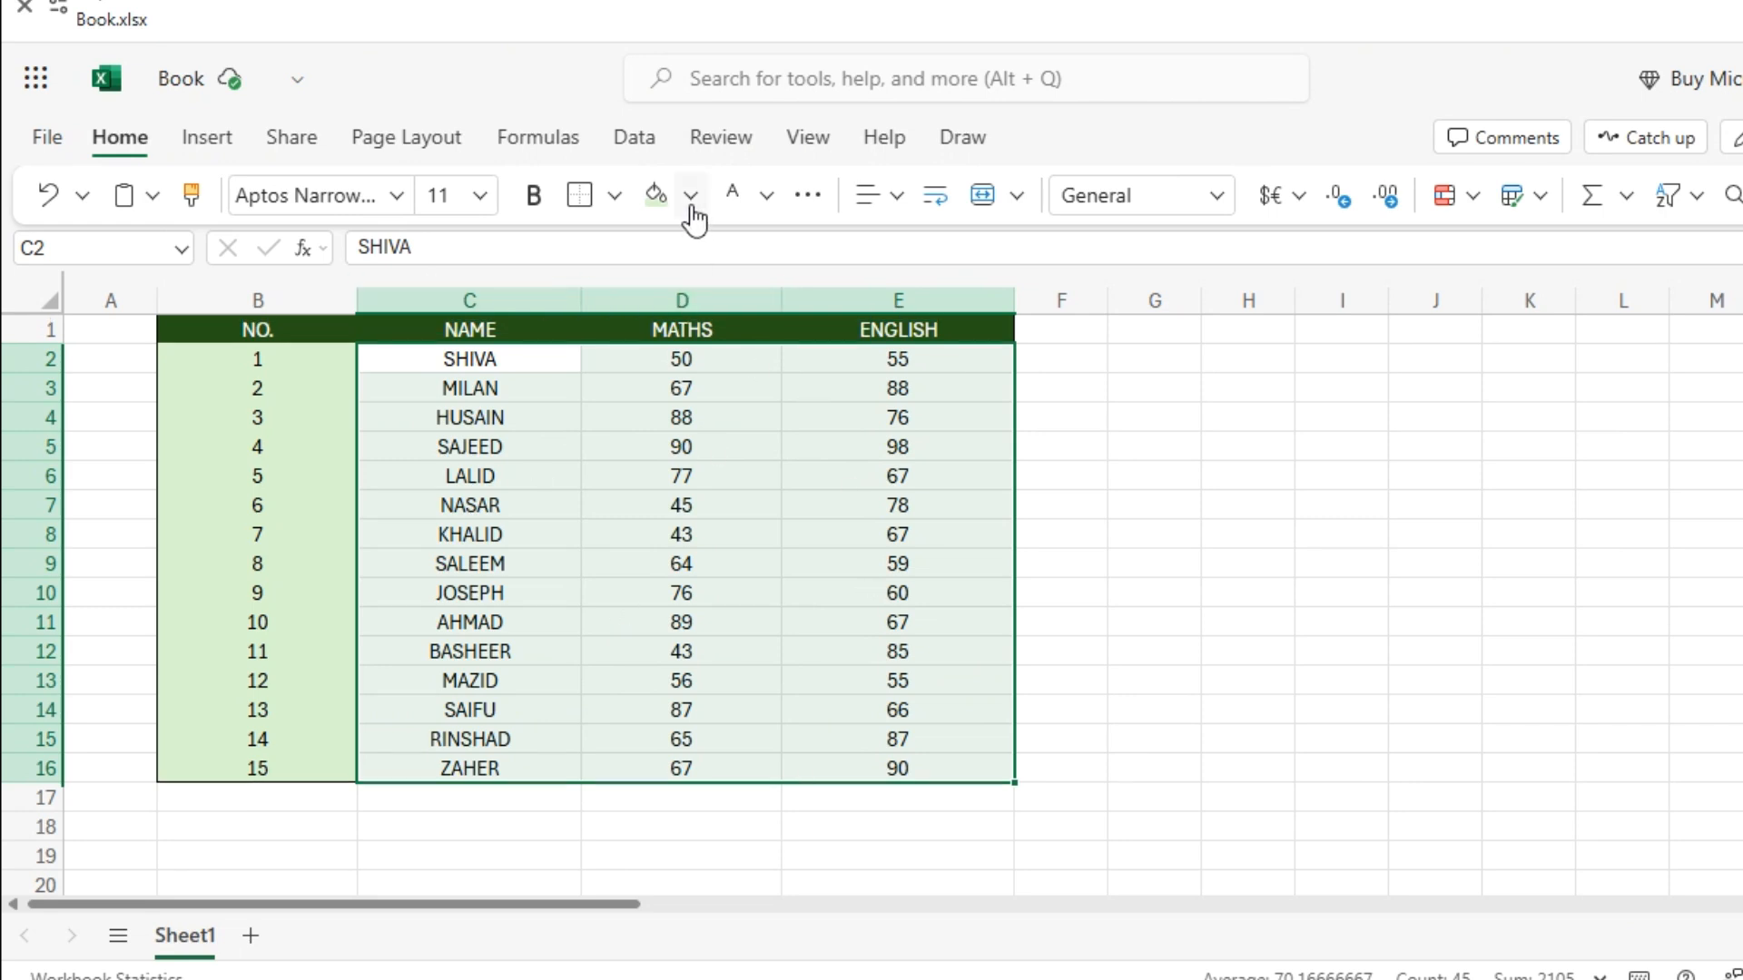
pyautogui.click(656, 195)
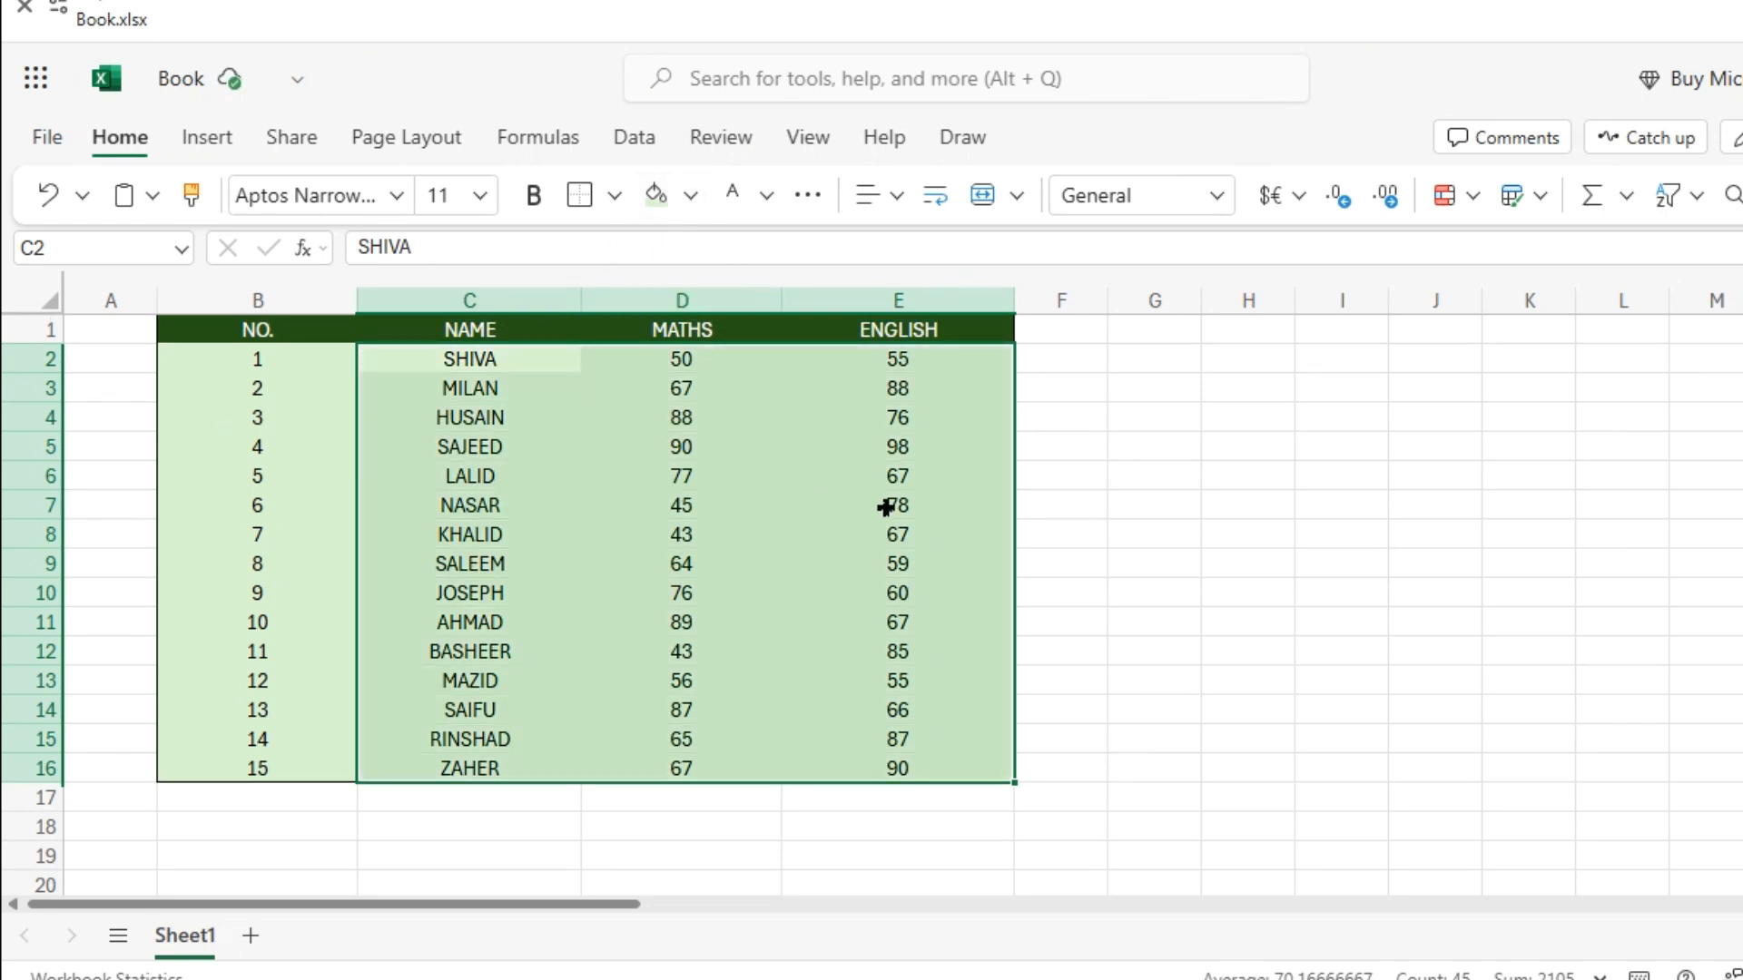
pyautogui.click(1196, 524)
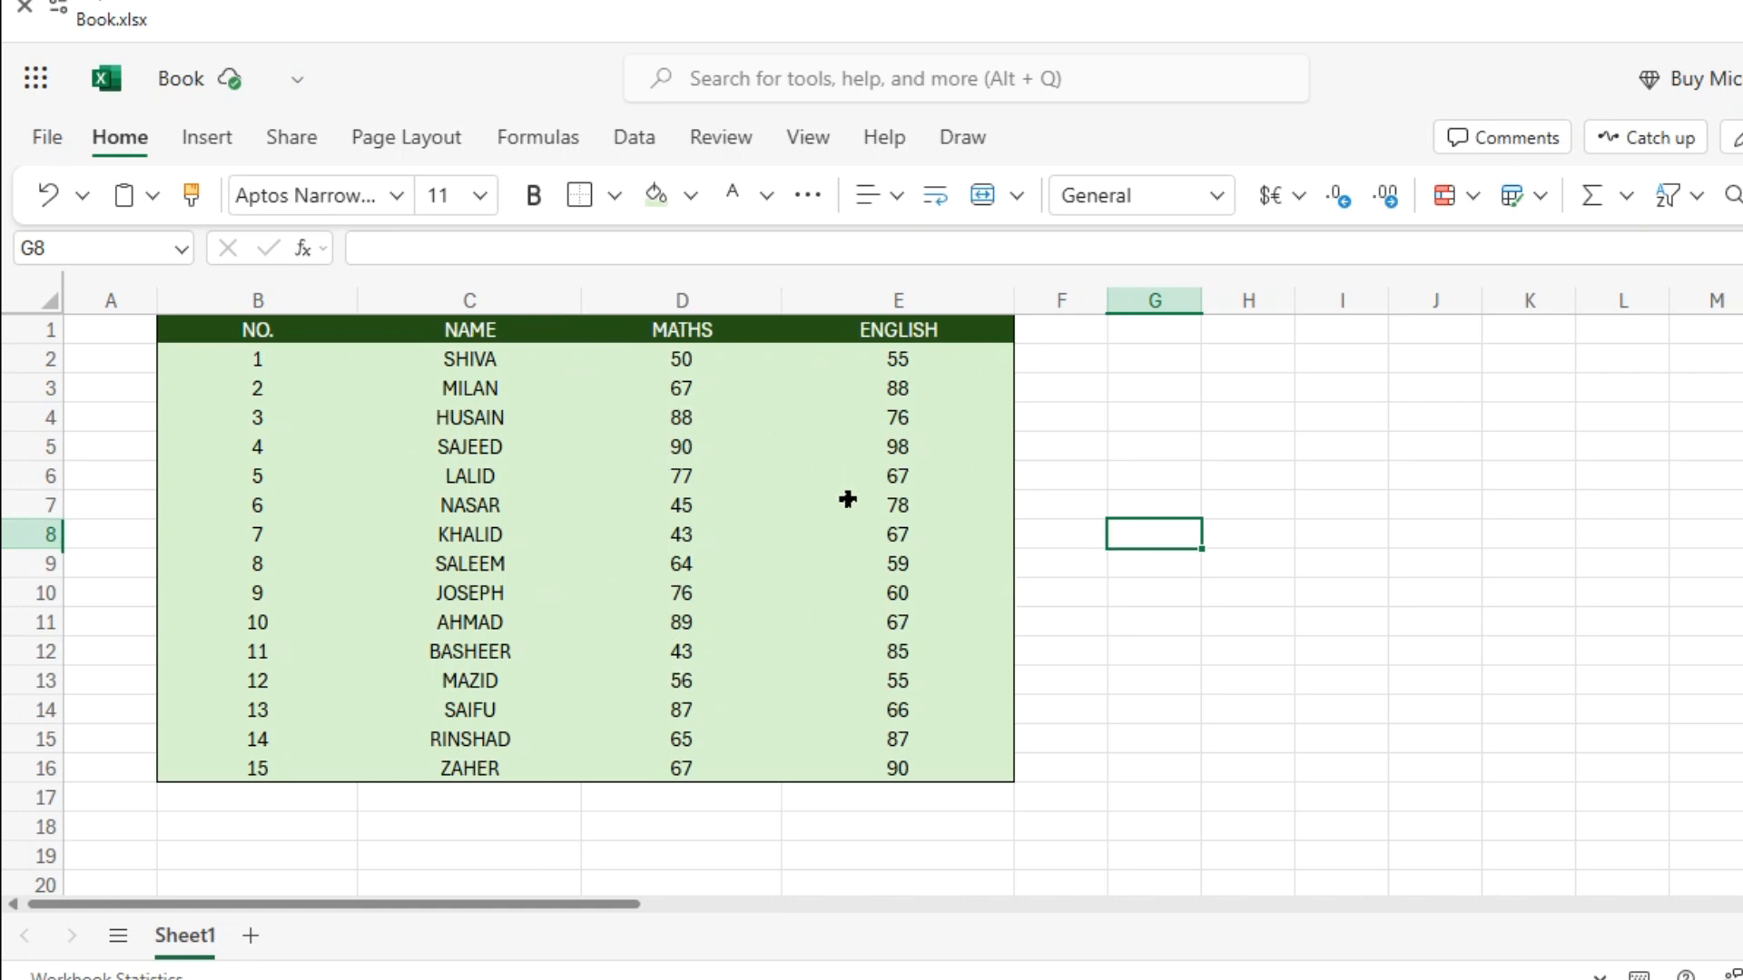
pyautogui.hscroll(1, 522, 502)
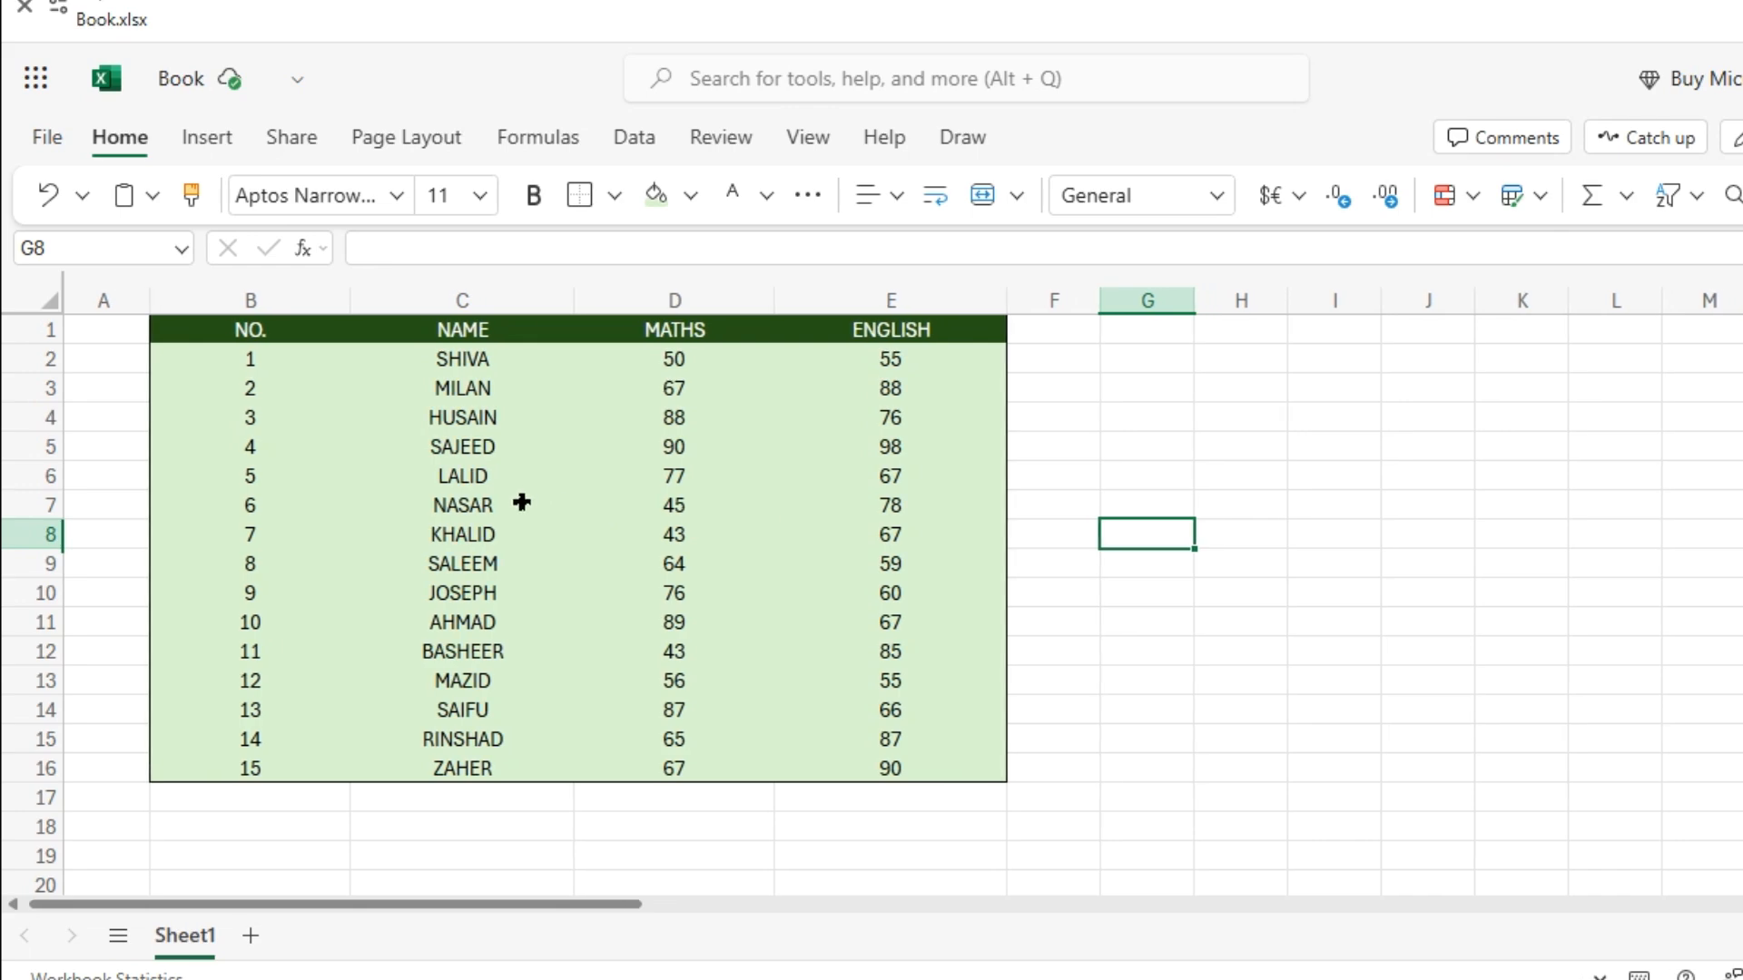